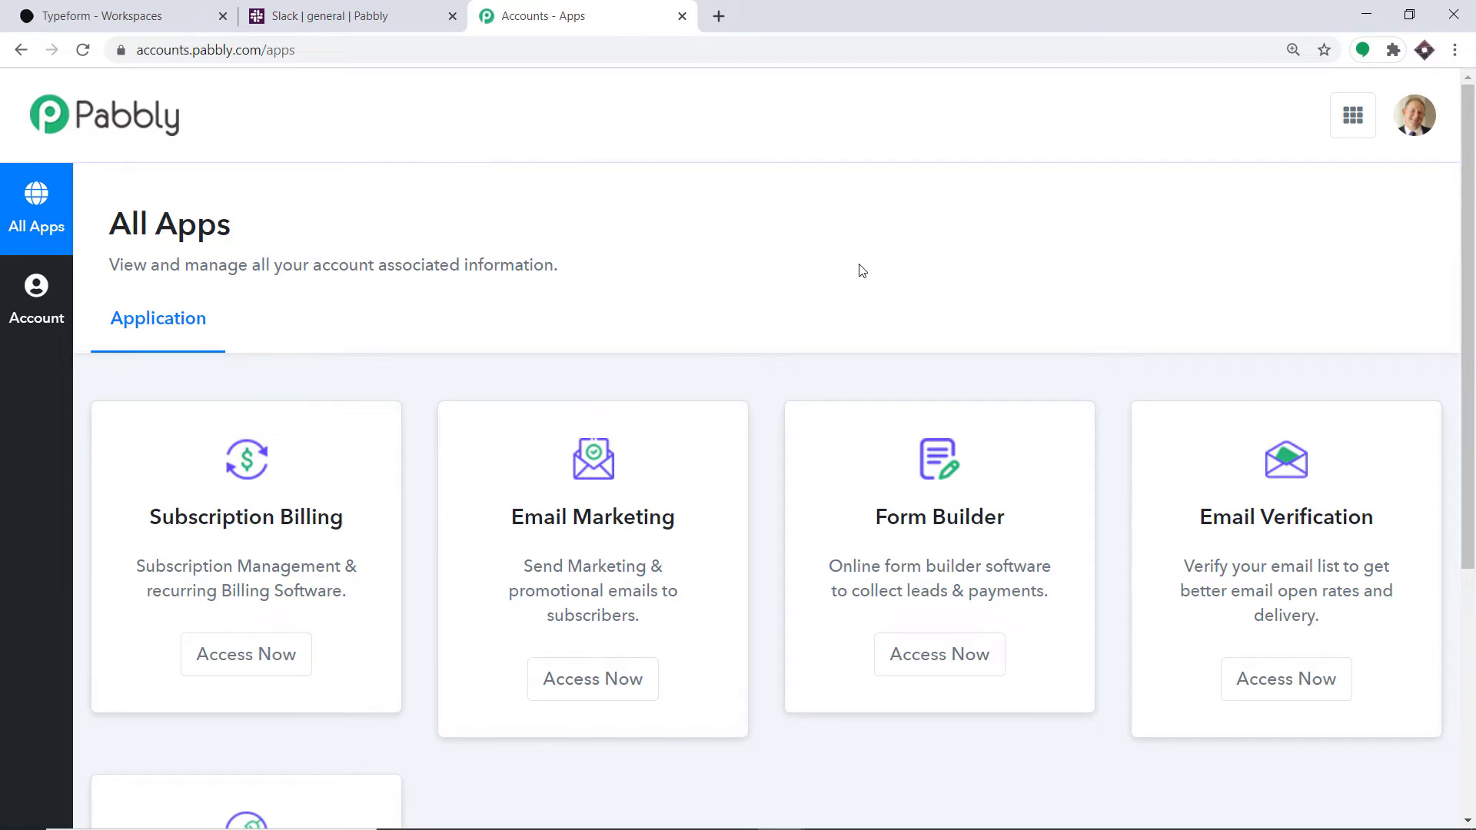
Open Pabbly Connect from the app list and create a new workflow named Typeform To Slack.
scroll(862, 270, "down", 5)
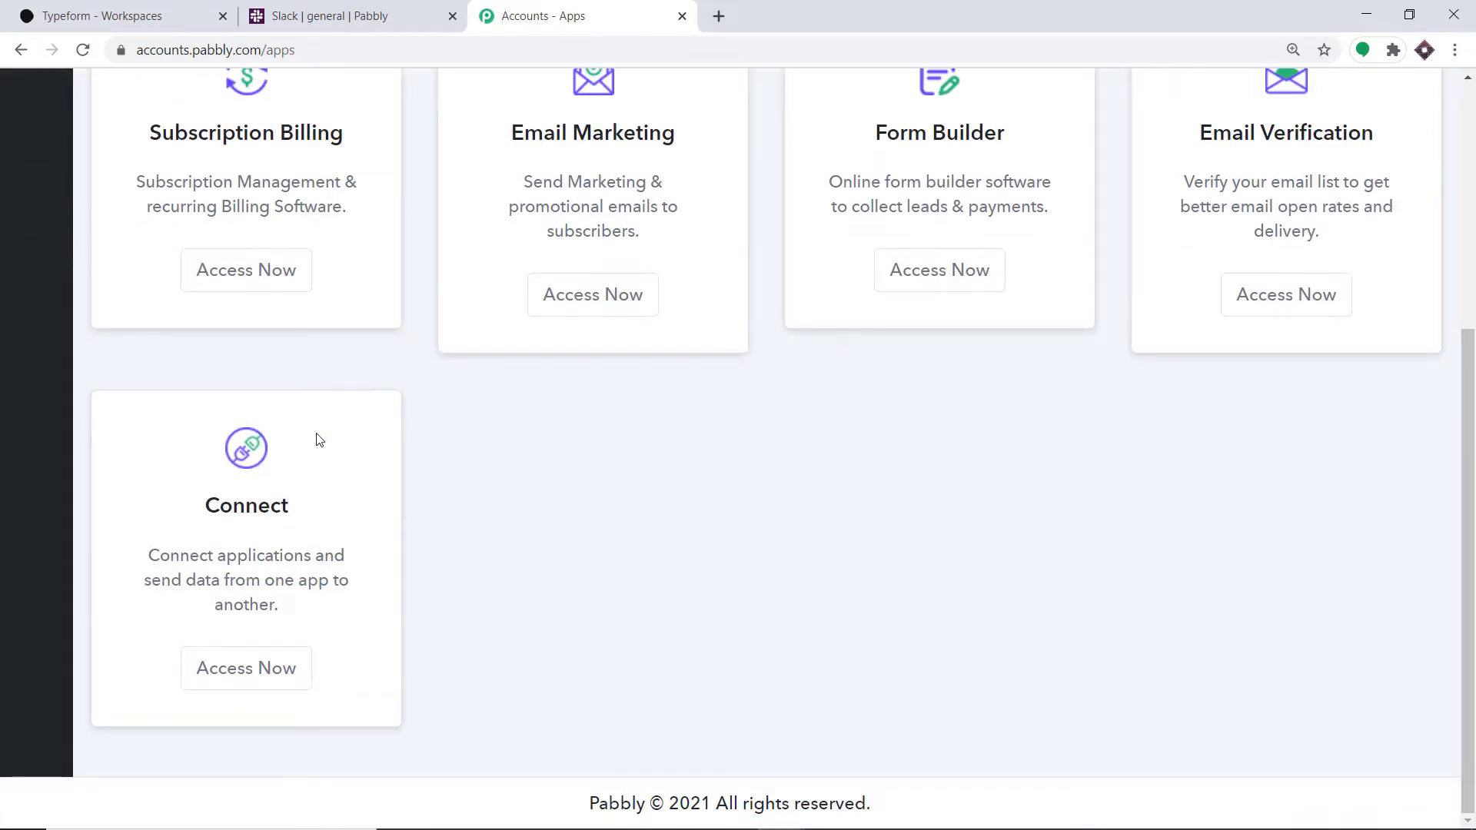
left_click(232, 668)
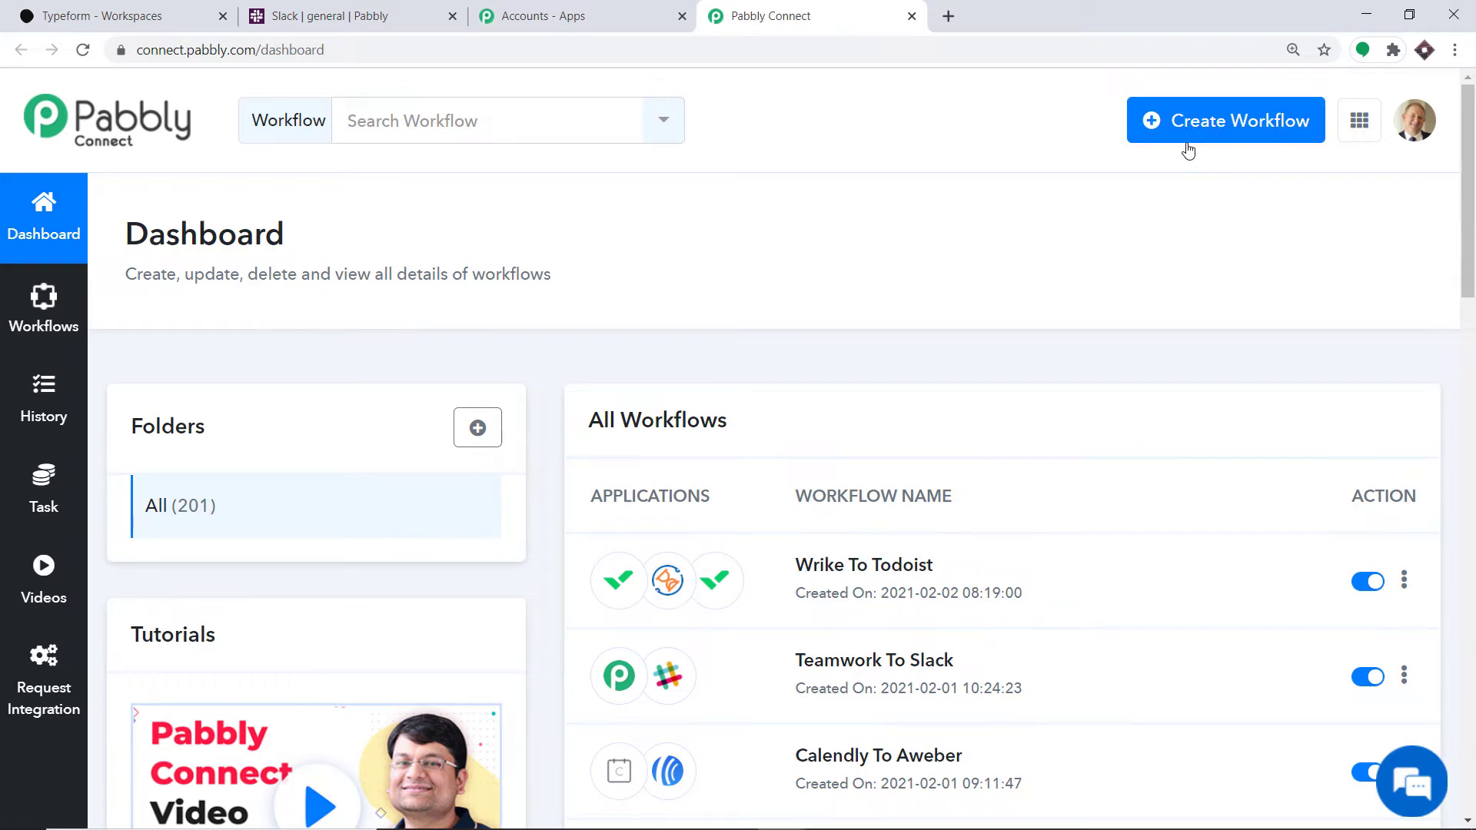
left_click(1188, 150)
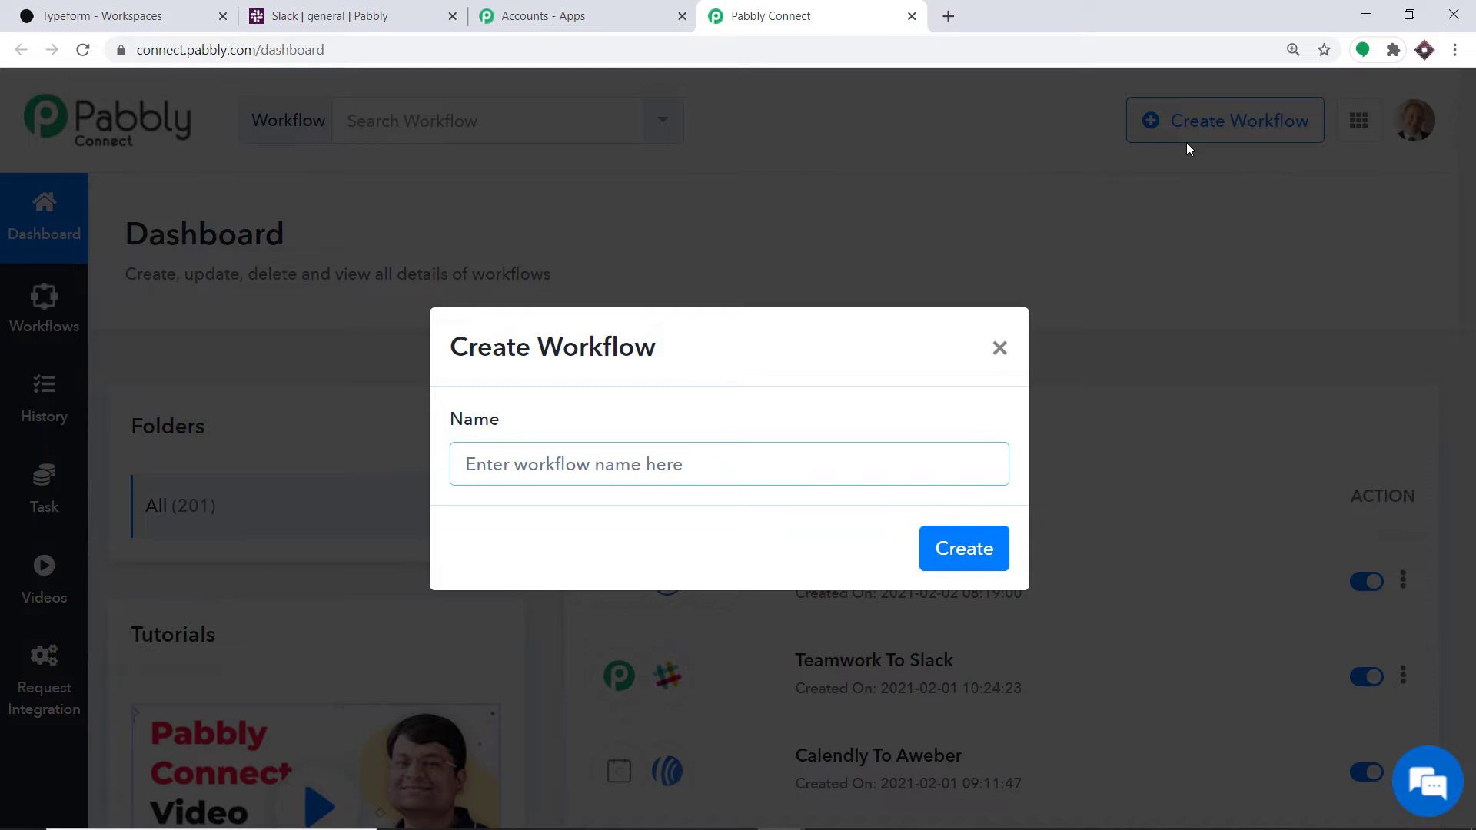
type("typeform")
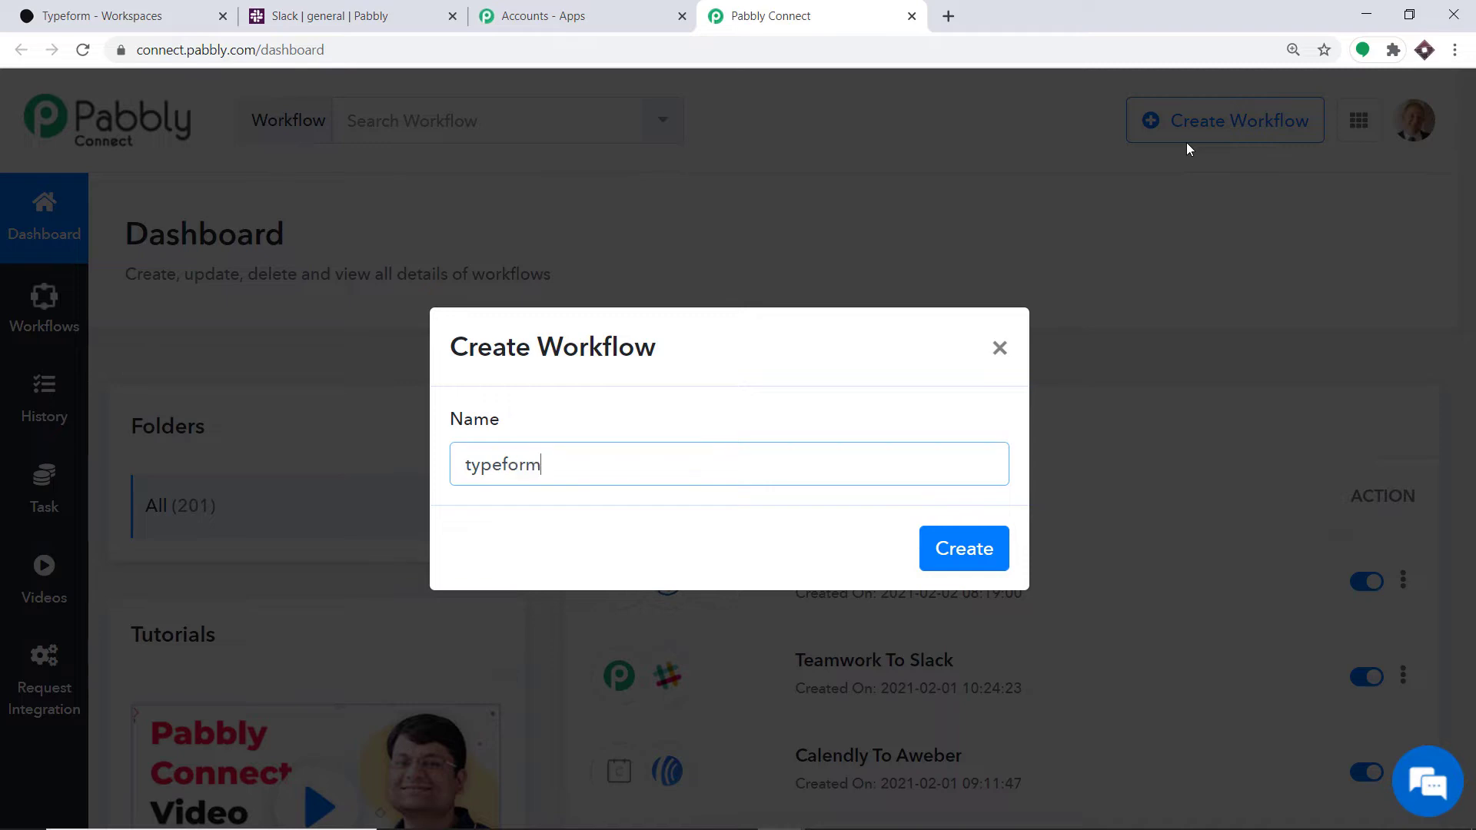
type(" To")
key("BackSpace")
key("BackSpace")
key("BackSpace")
key("BackSpace")
key("BackSpace")
key("BackSpace")
key("BackSpace")
key("BackSpace")
key("BackSpace")
key("BackSpace")
key("BackSpace")
type("Typeform To Slack")
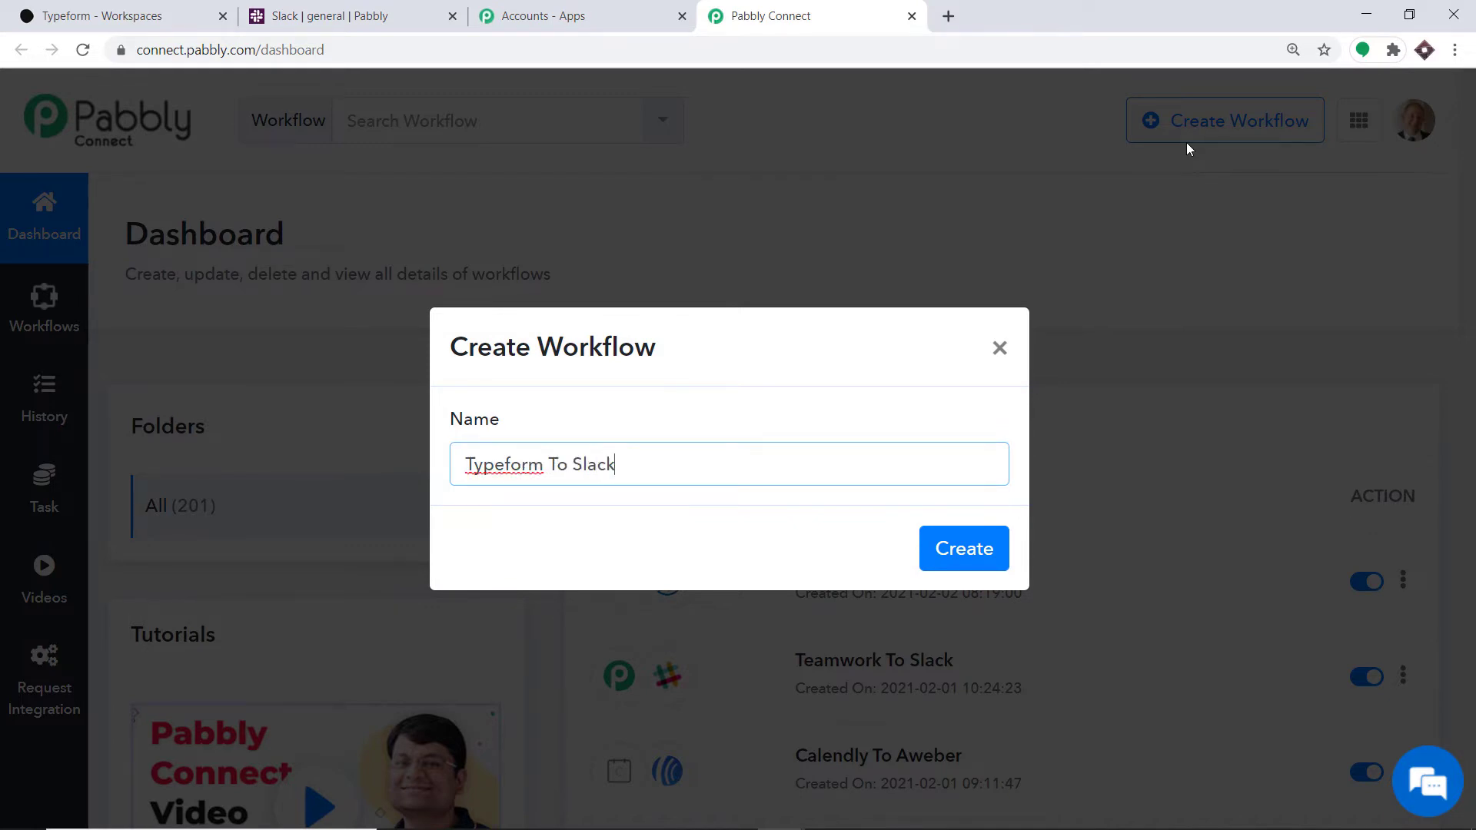
left_click(964, 549)
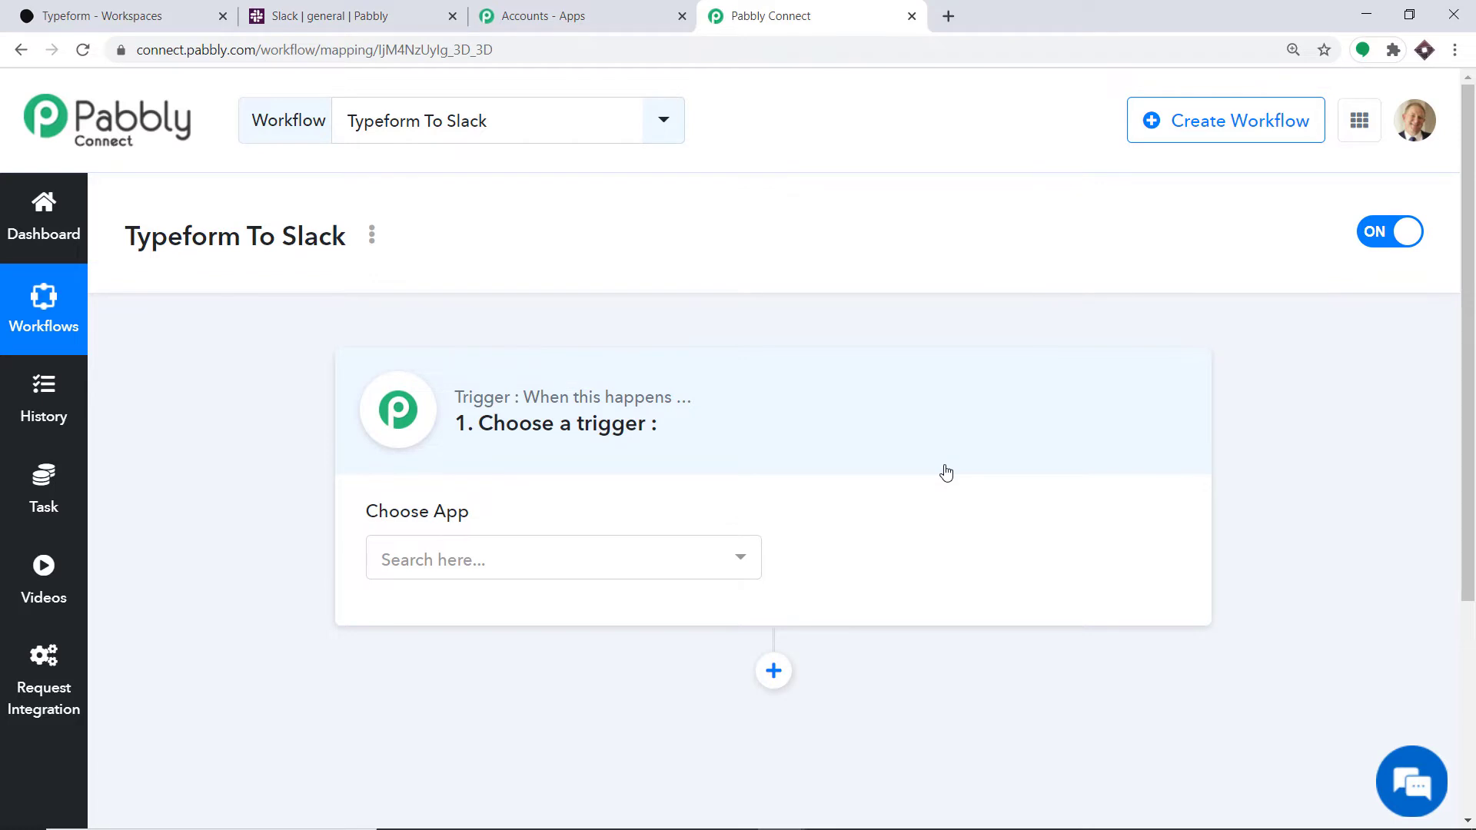
Set the workflow's trigger app to Typeform with New Entry as the trigger event.
left_click(486, 552)
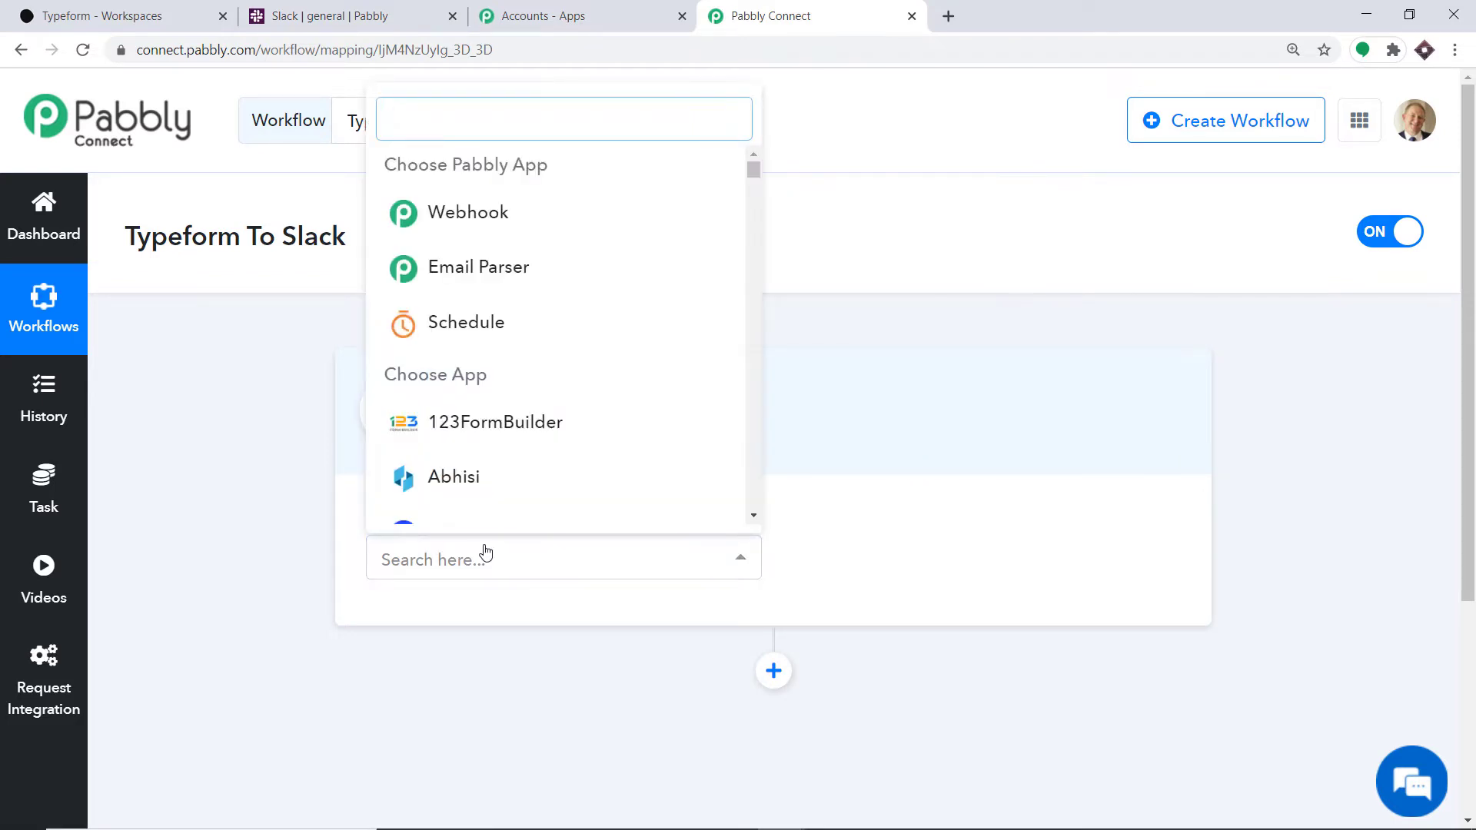
type("typef")
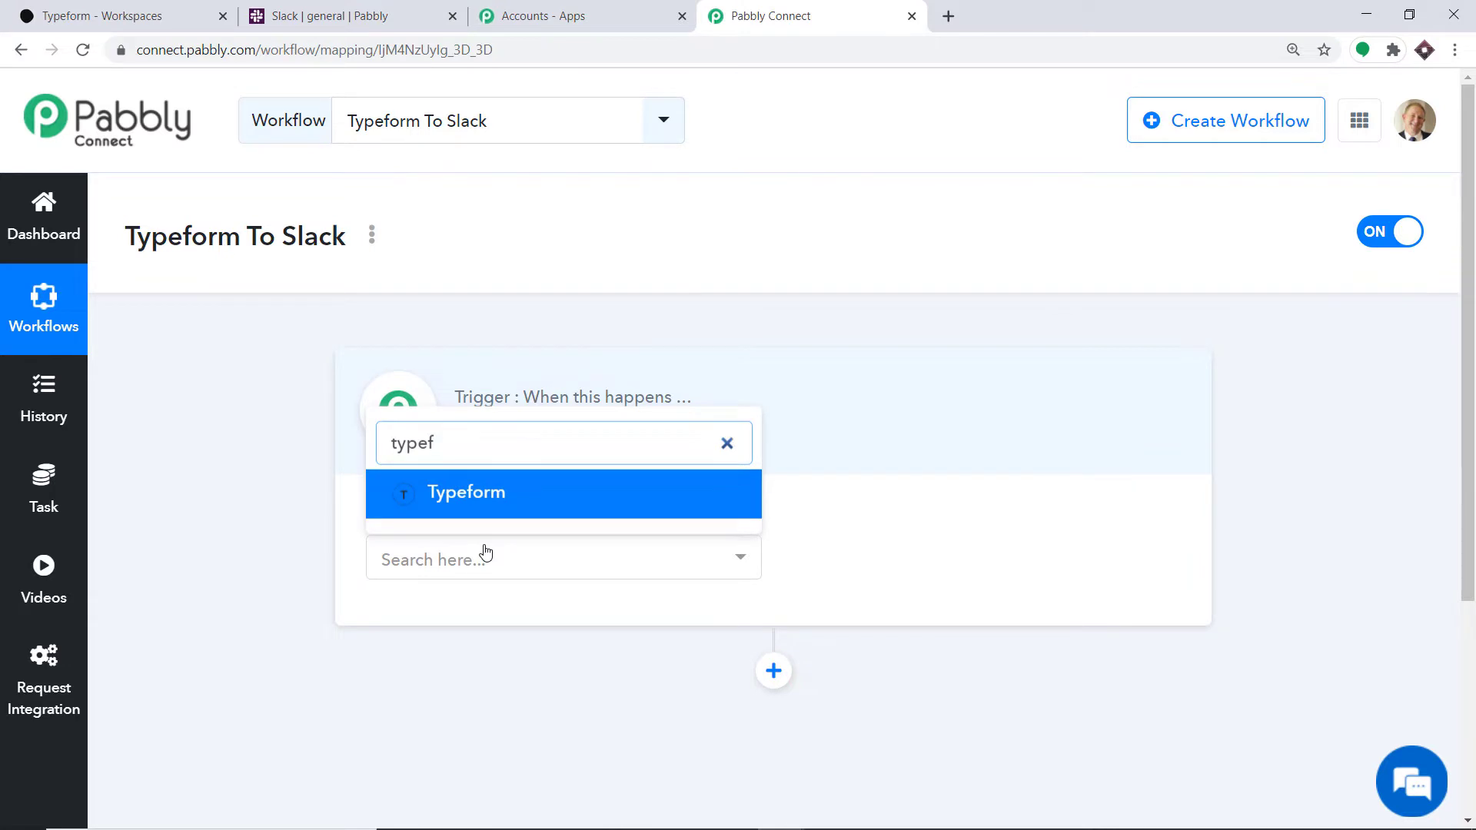
left_click(549, 501)
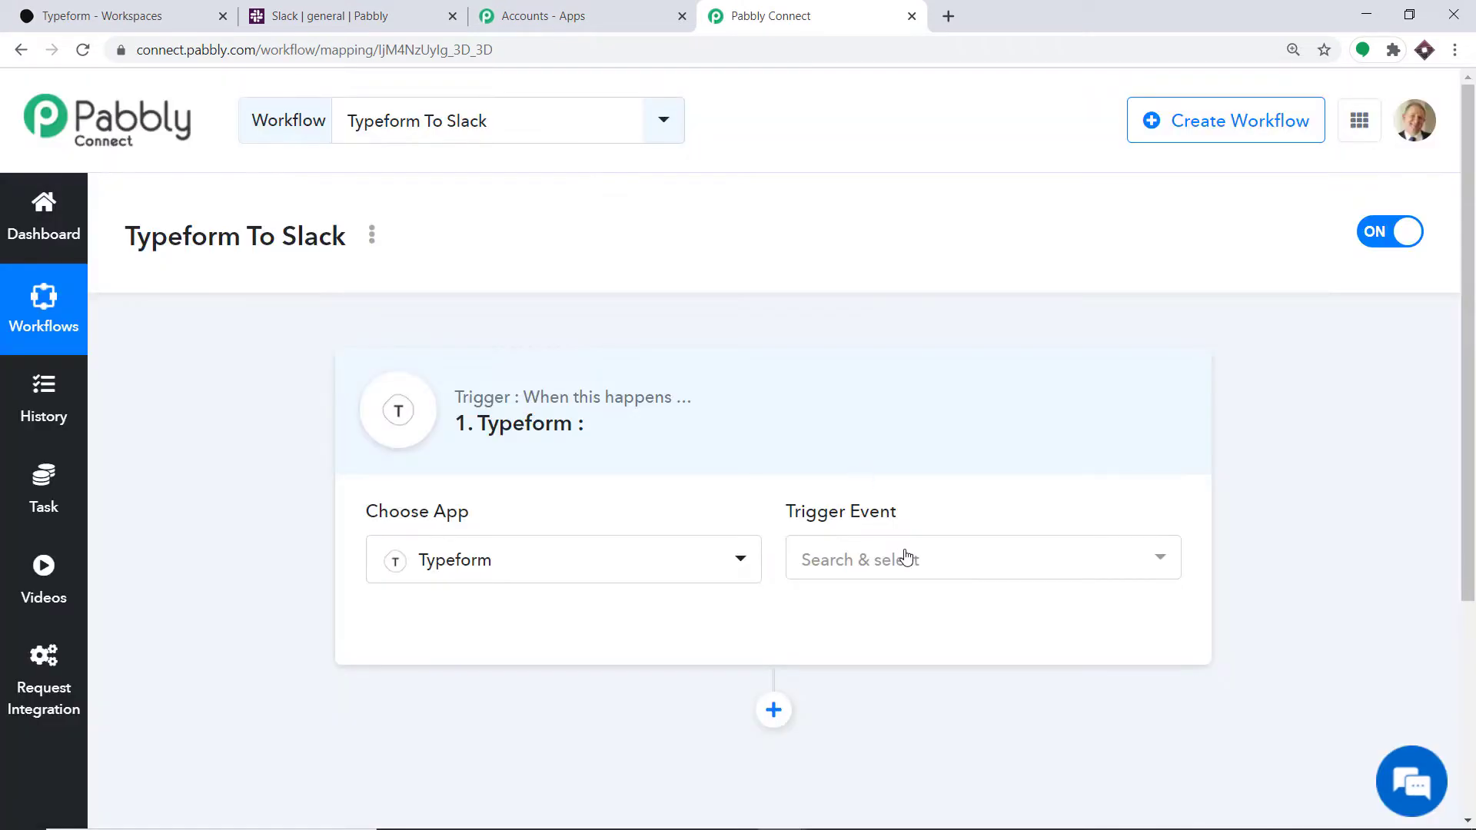
left_click(907, 560)
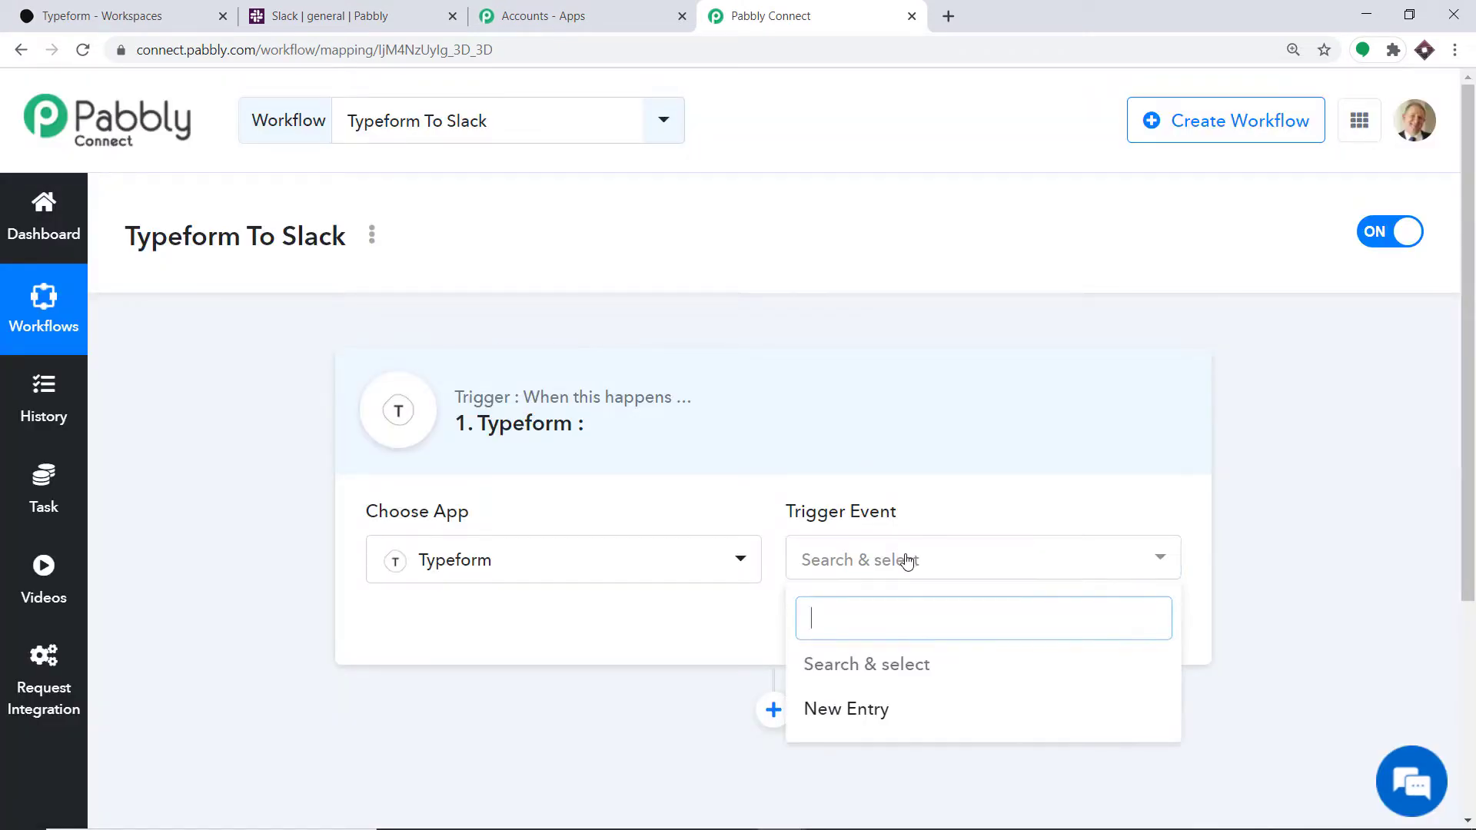
left_click(839, 708)
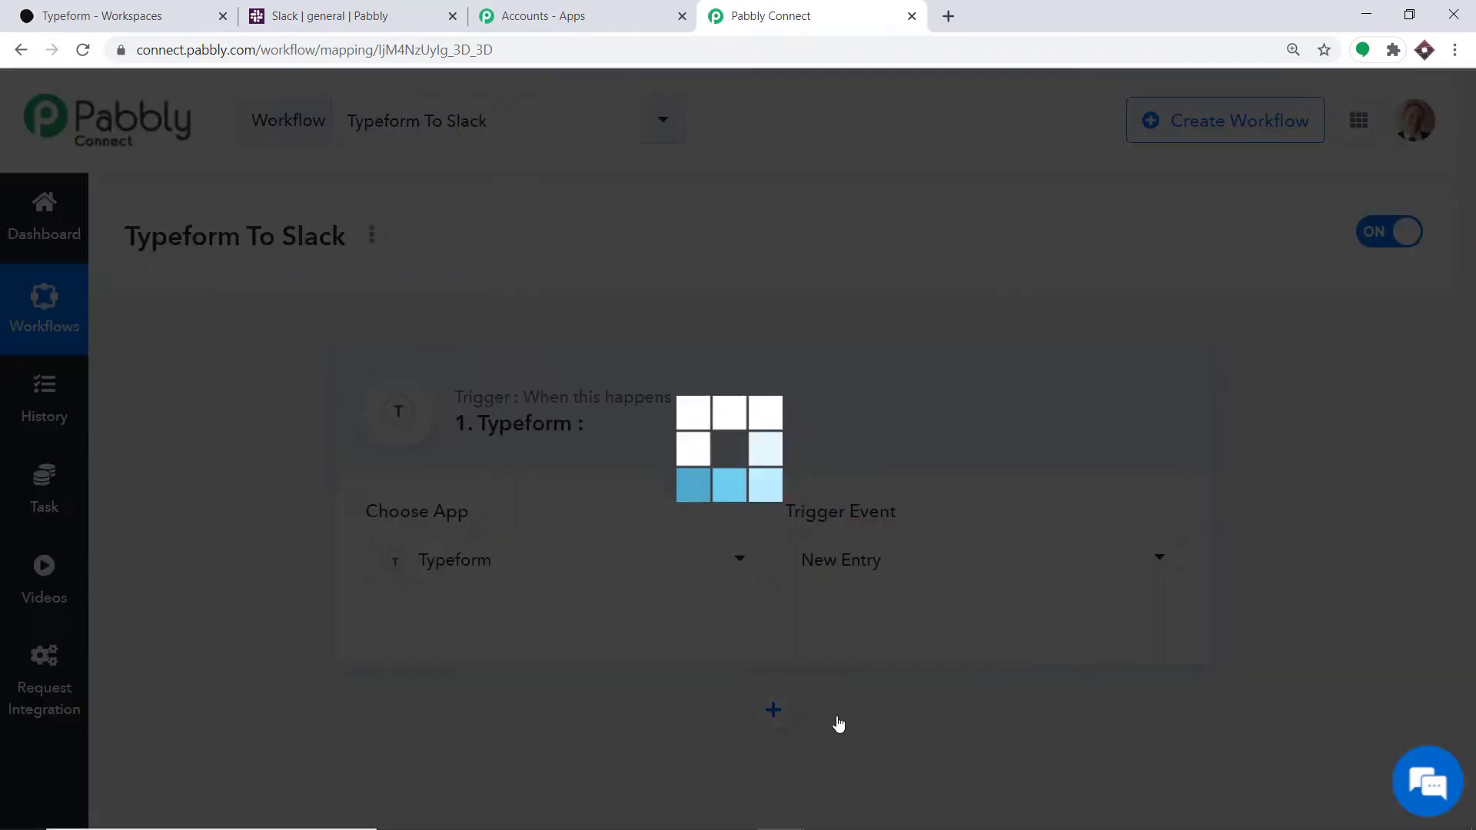
left_click(902, 559)
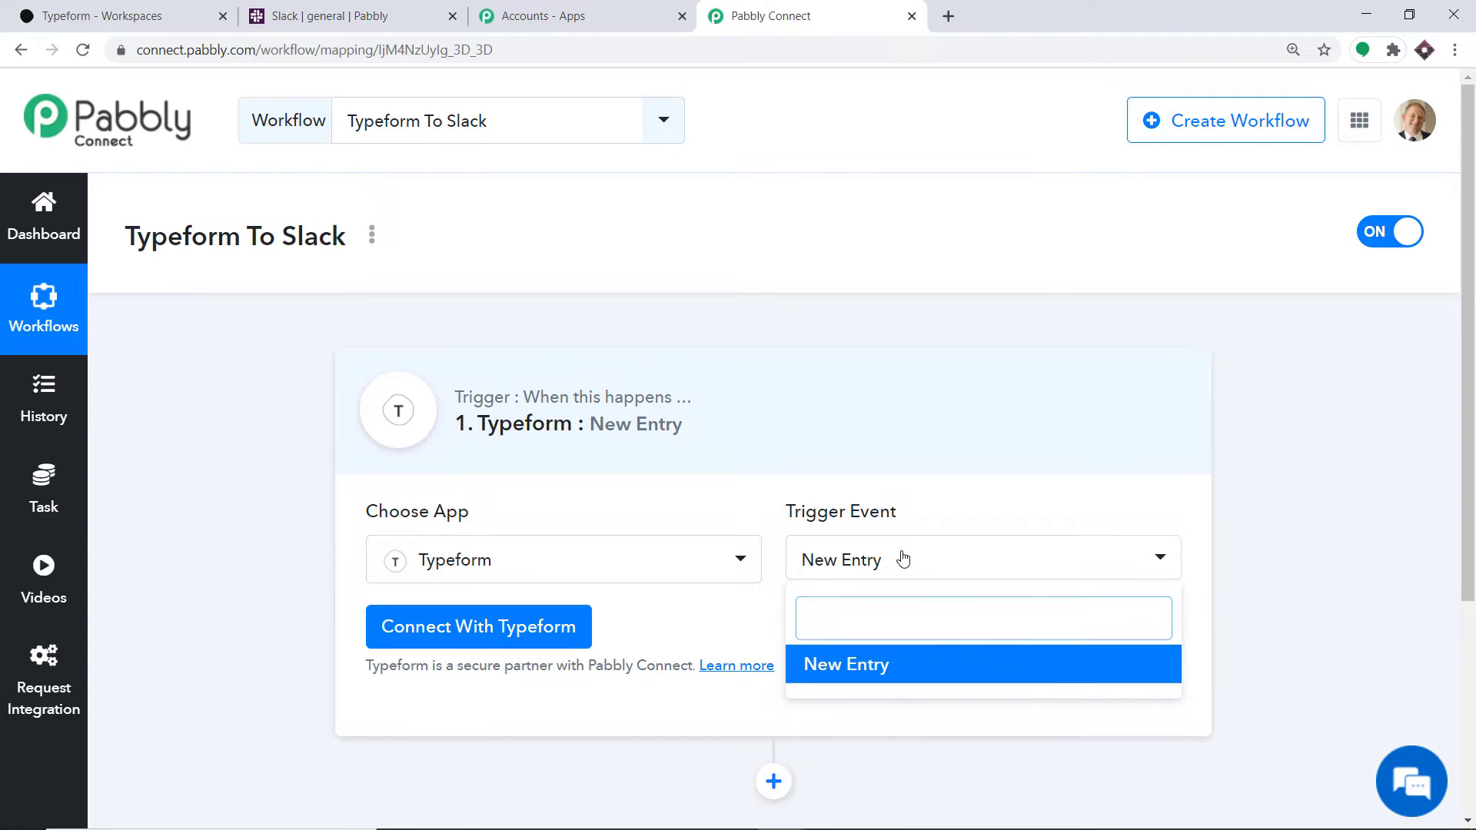
left_click(667, 626)
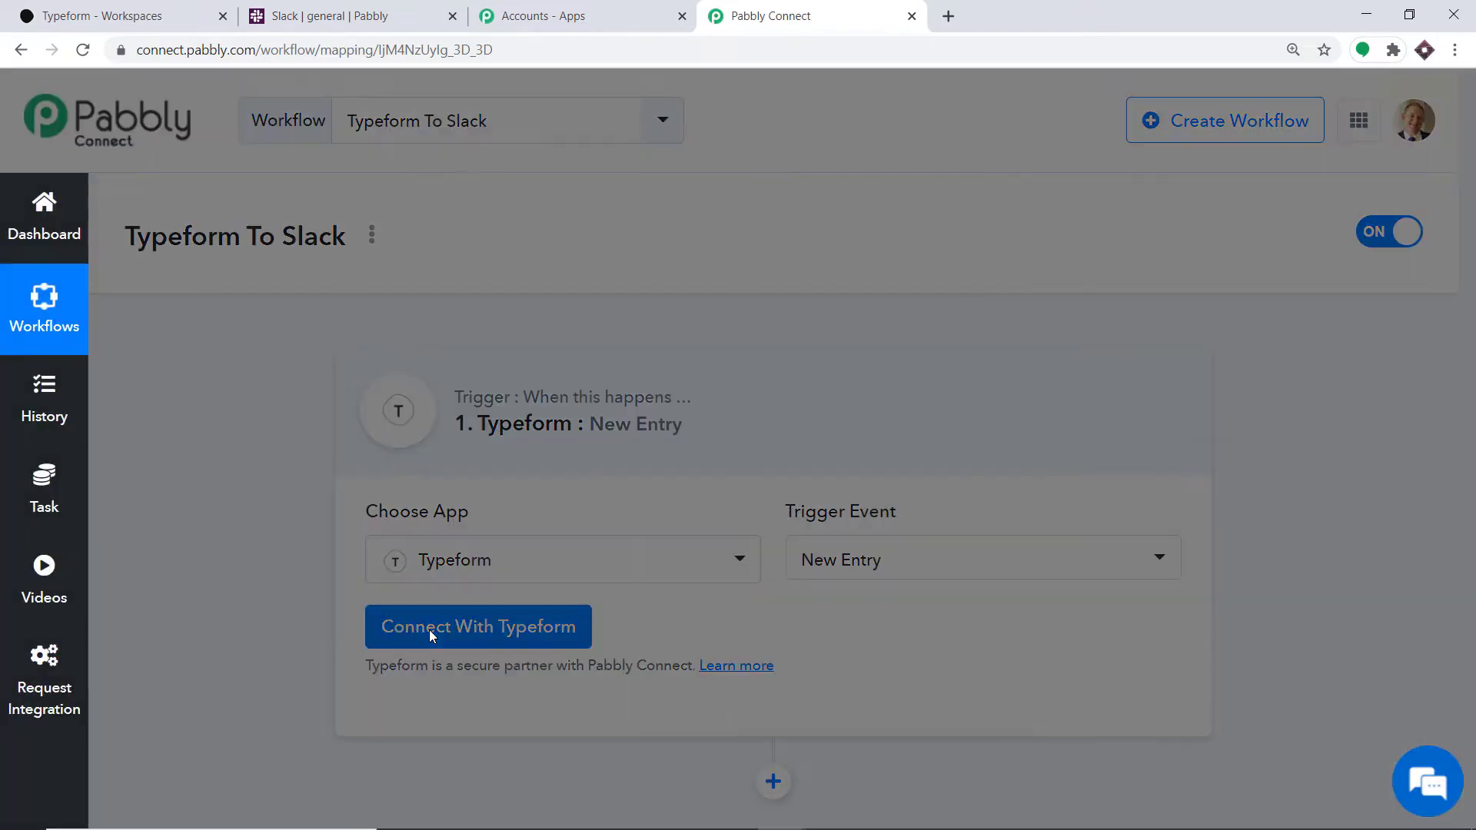
Connect the trigger to Typeform with new credentials, granting Pabbly Connect access to the Typeform account.
left_click(430, 631)
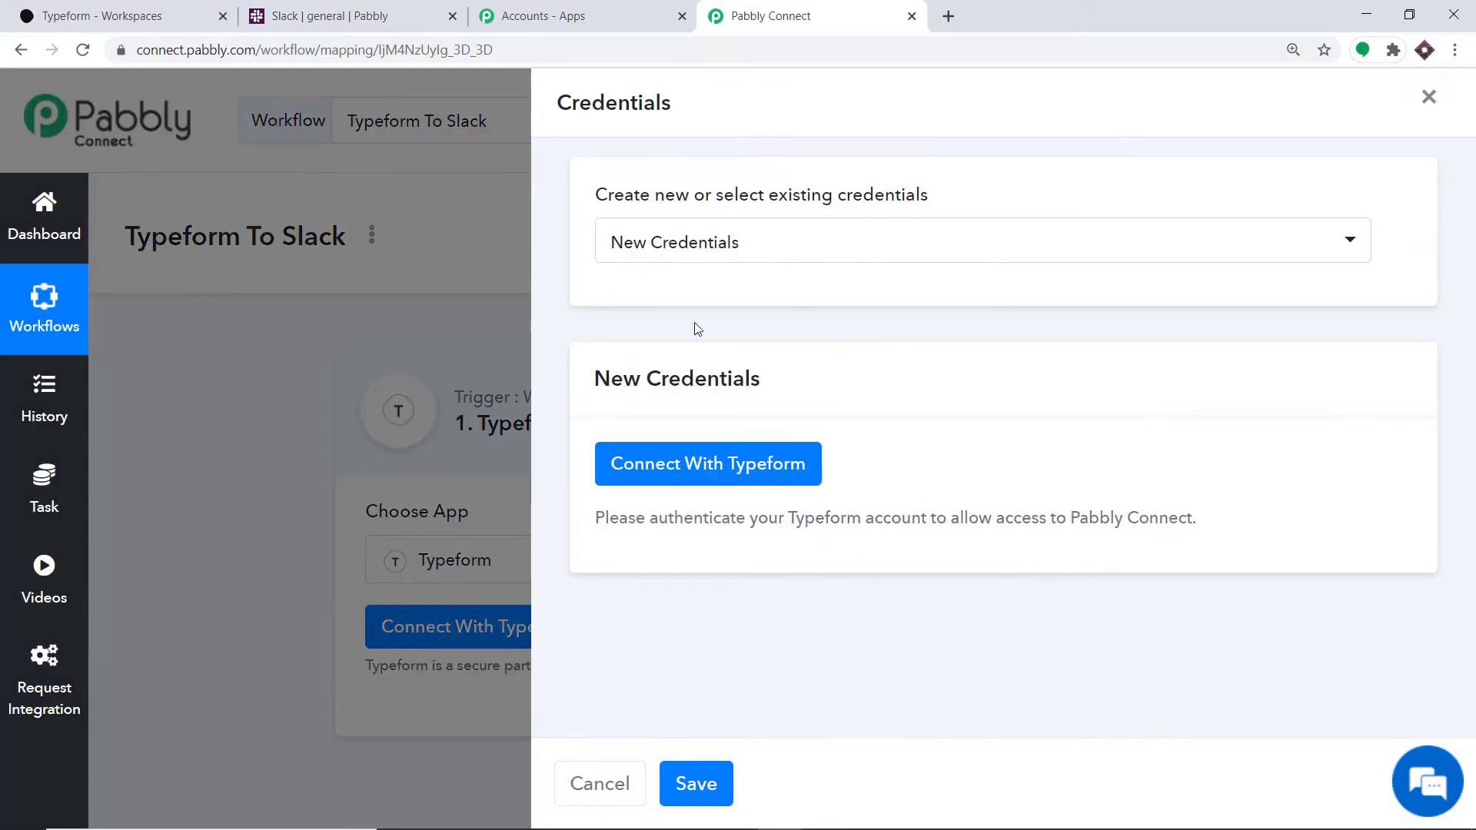
left_click(681, 466)
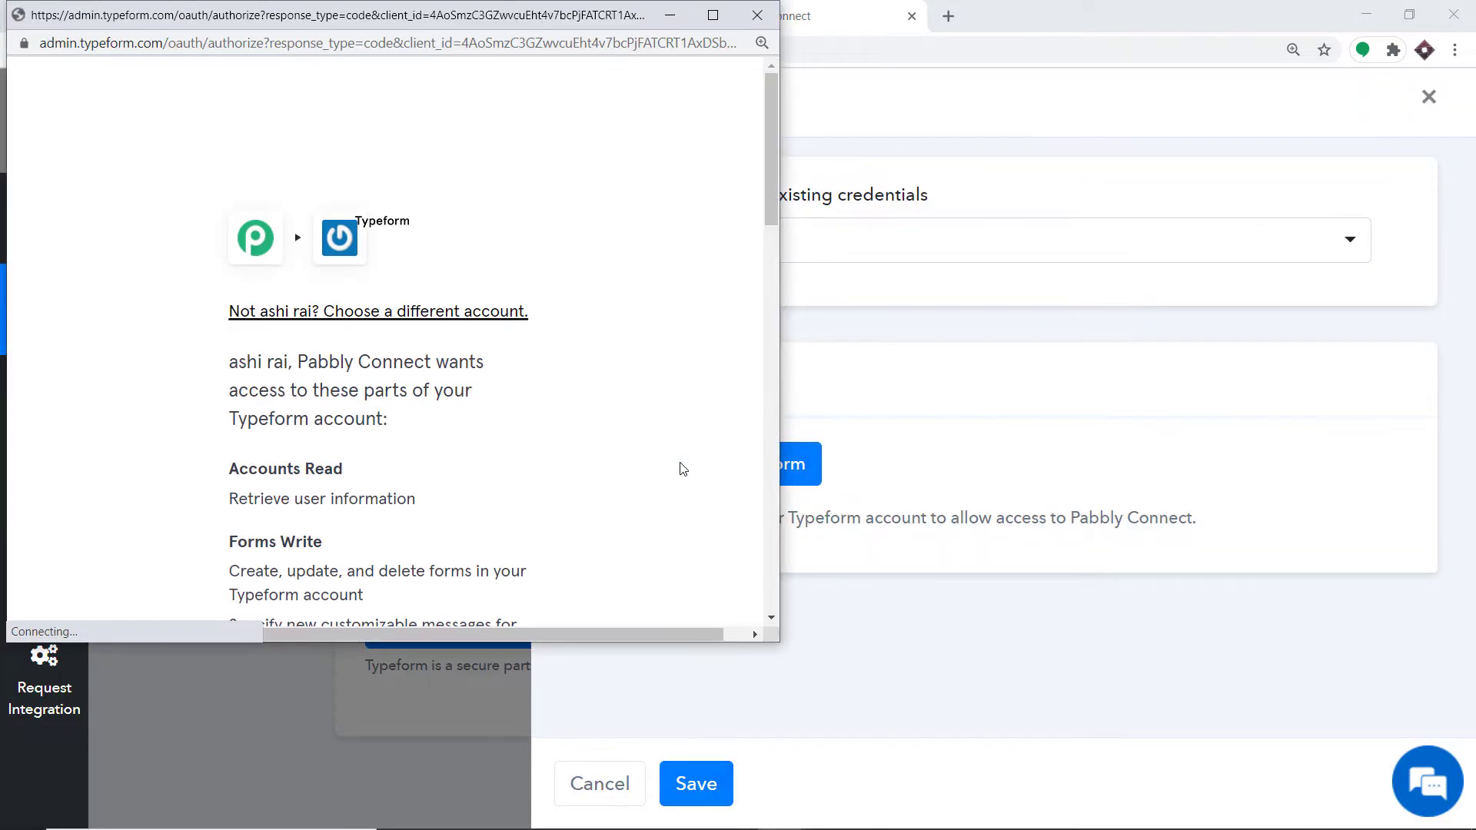
scroll(607, 342, "down", 5)
scroll(610, 343, "down", 10)
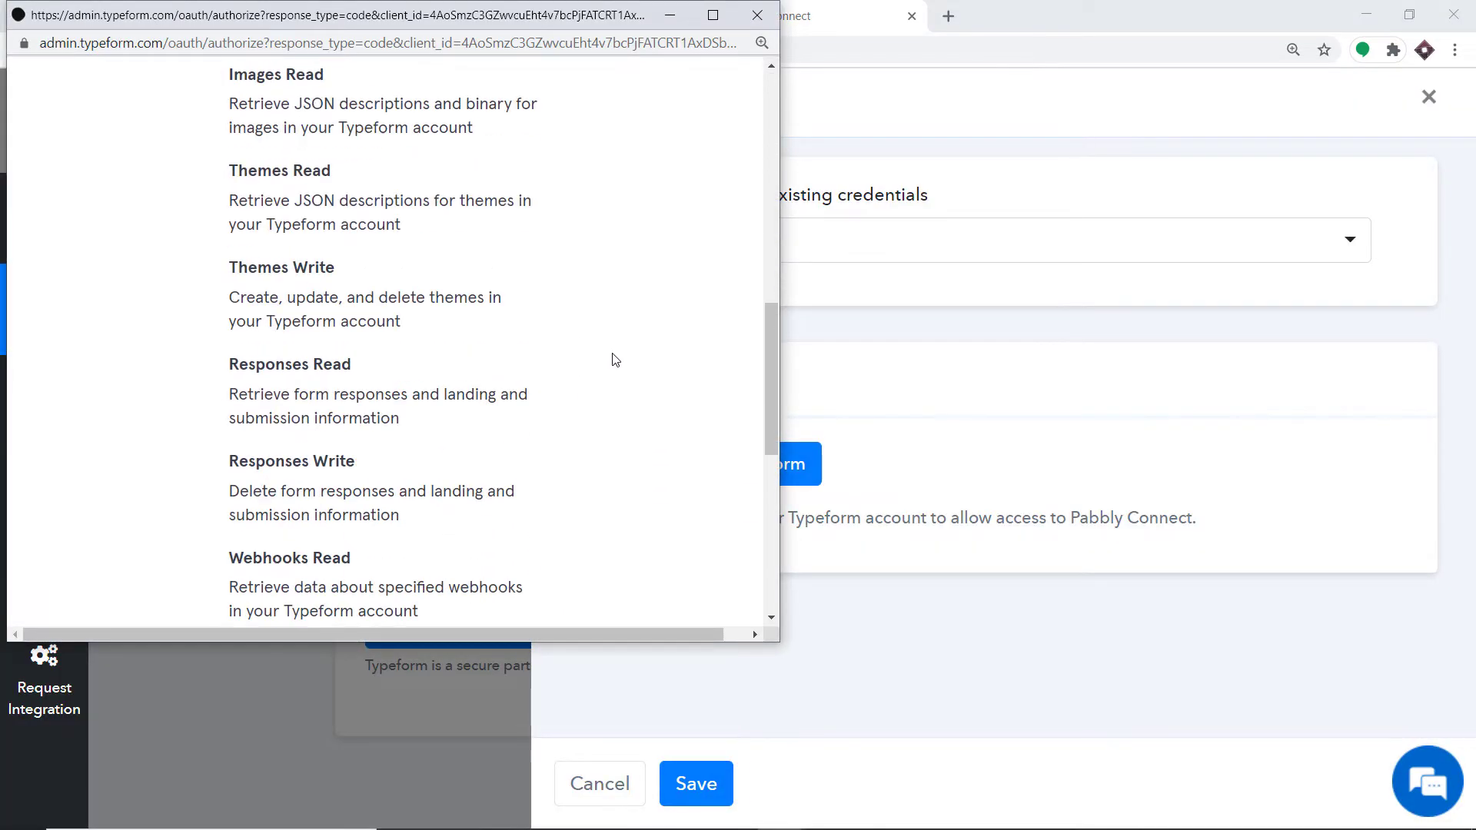
left_click(370, 372)
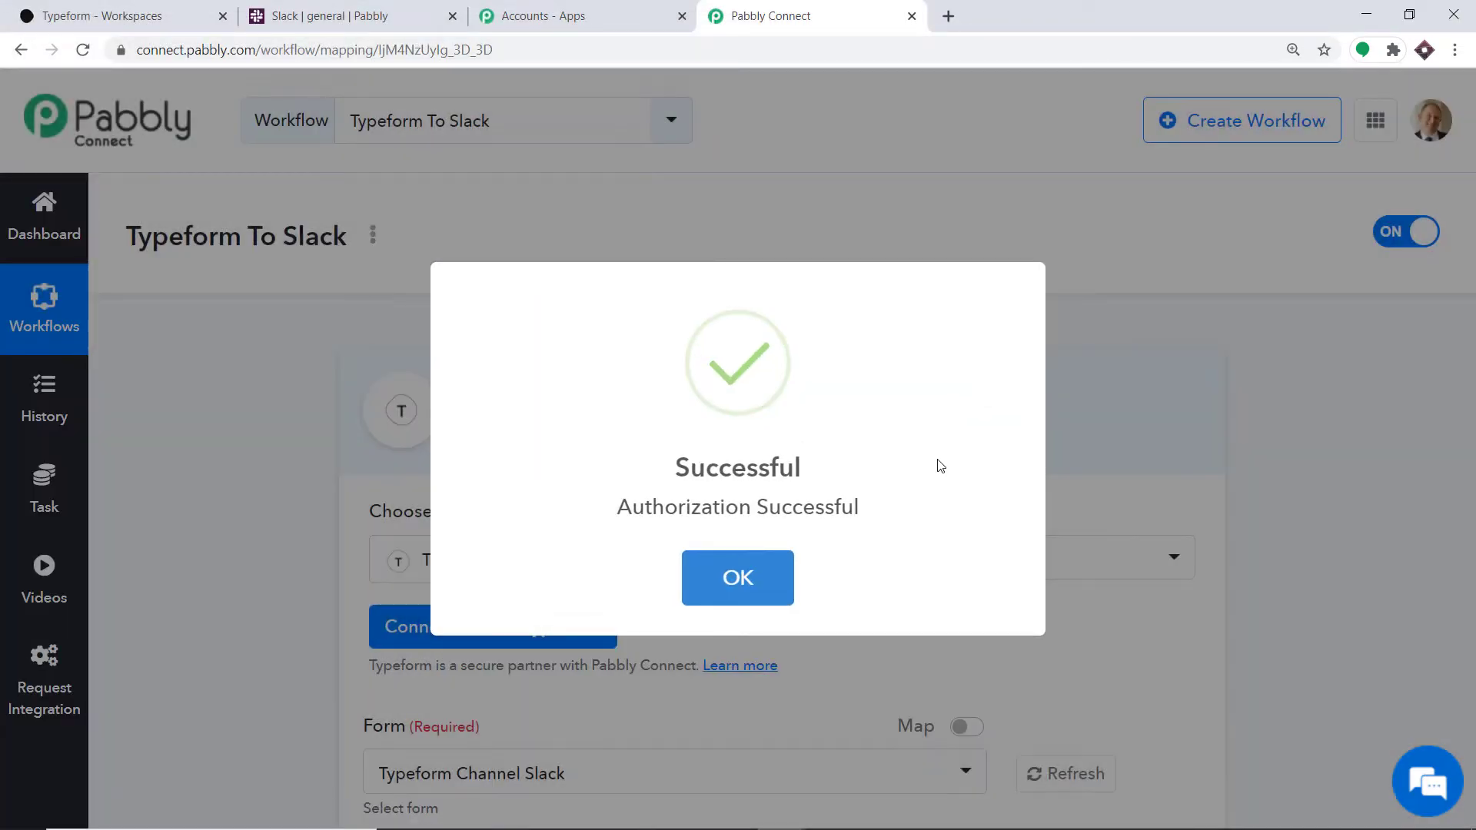
left_click(768, 586)
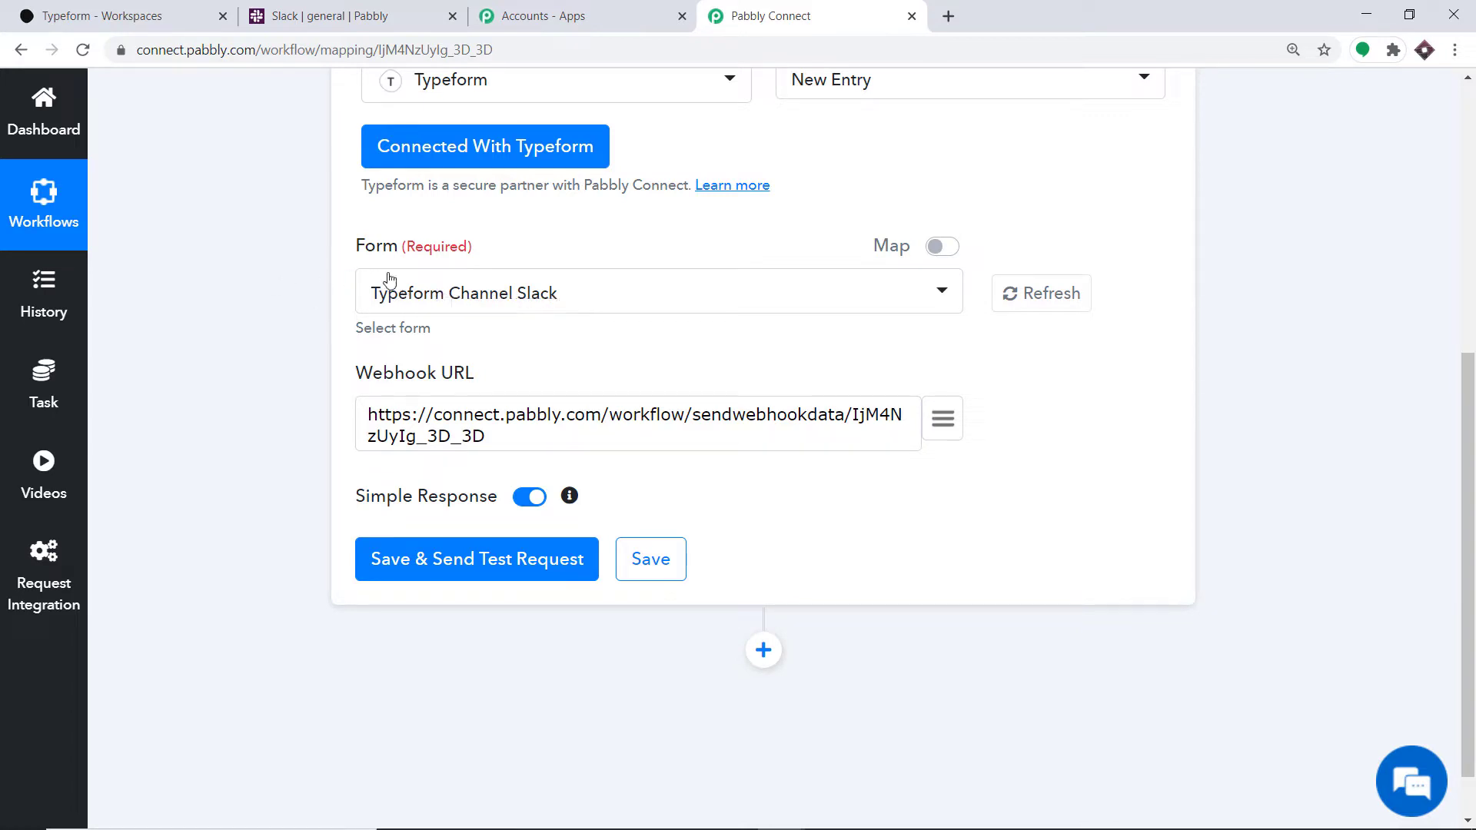
Look over the Typeform workspace and the Slack general channel, and check which forms the trigger offers.
left_click(153, 9)
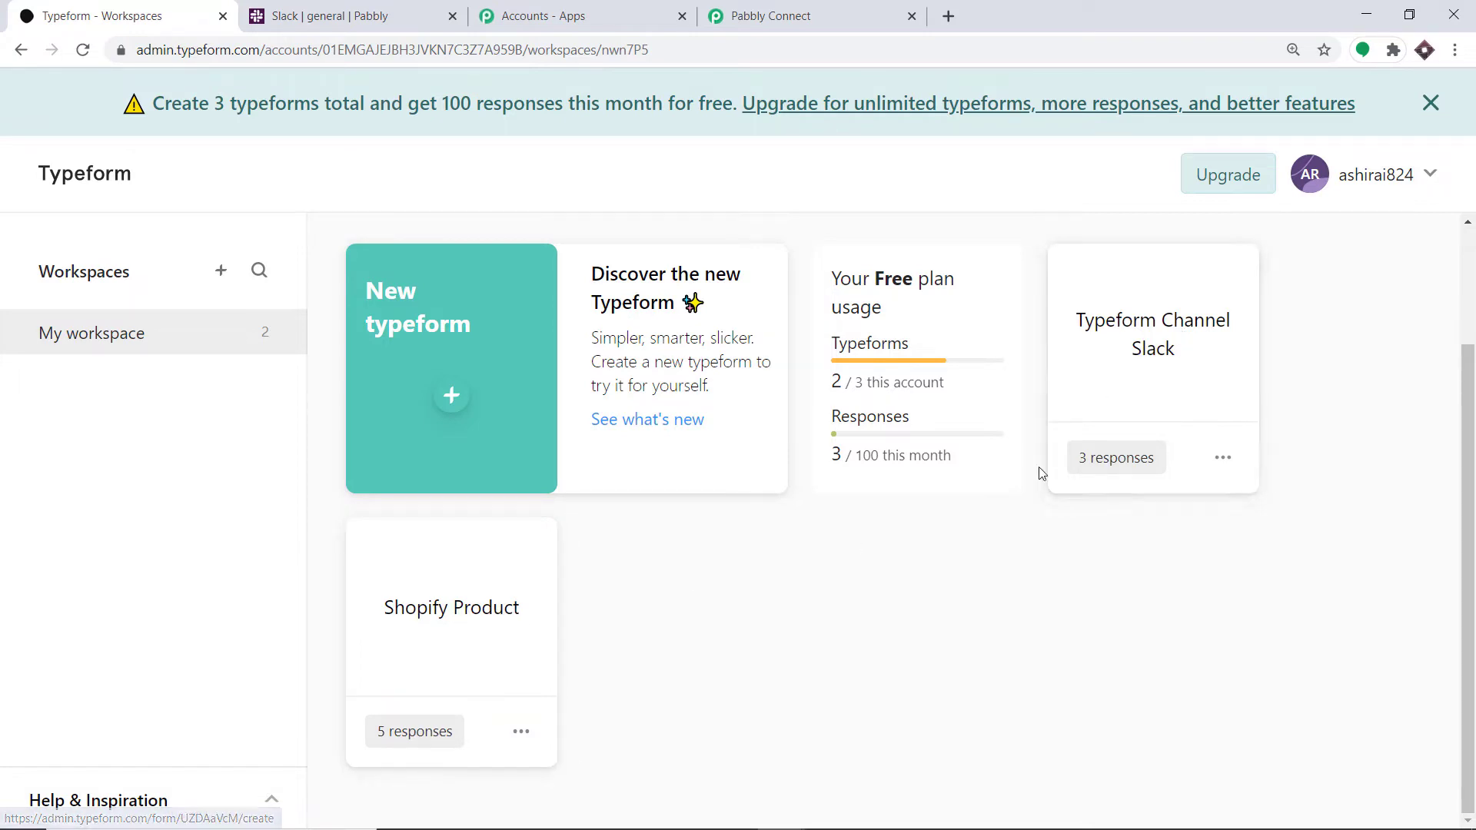
left_click(339, 15)
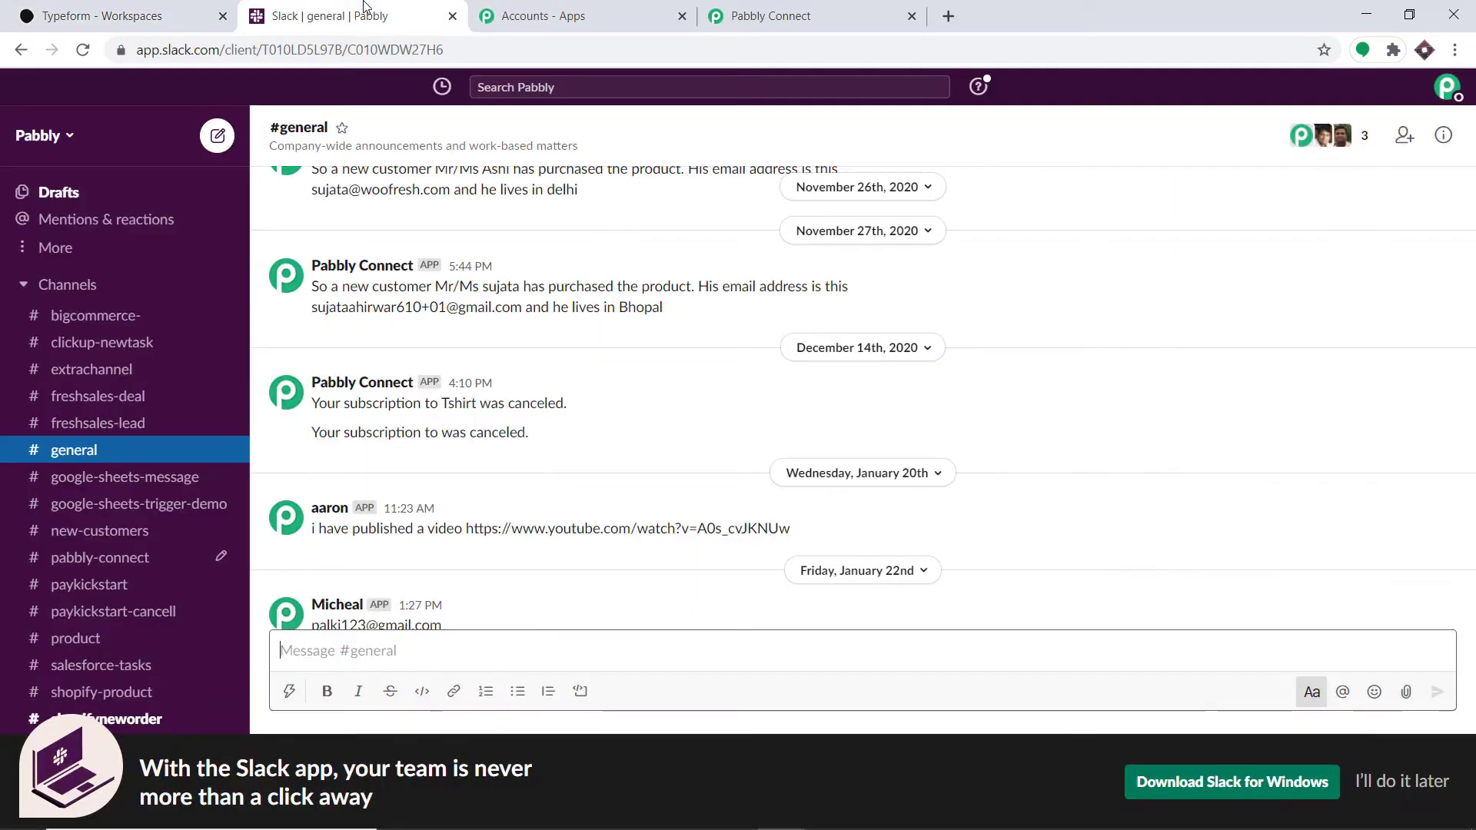
left_click(782, 10)
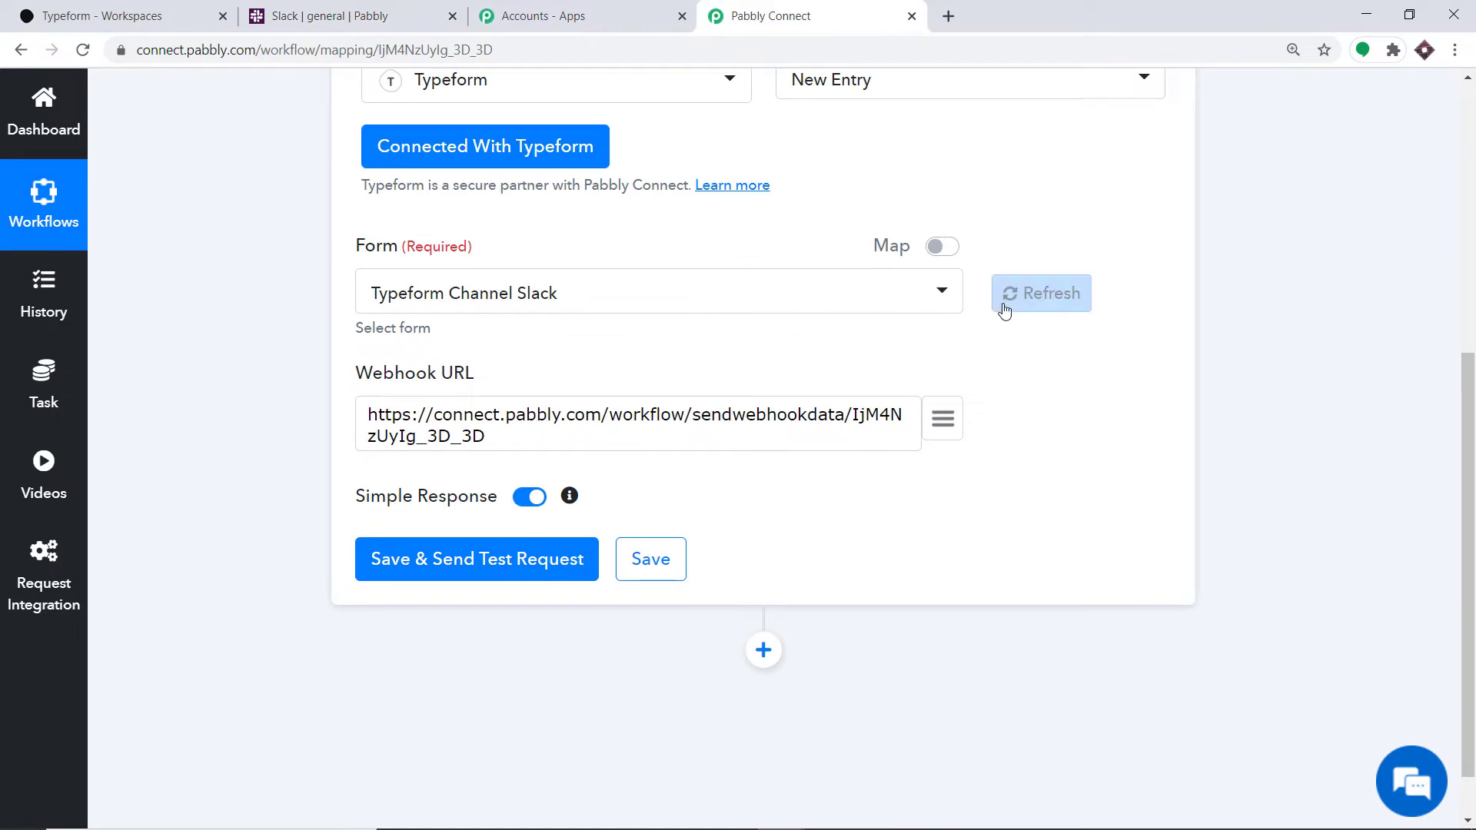
left_click(941, 299)
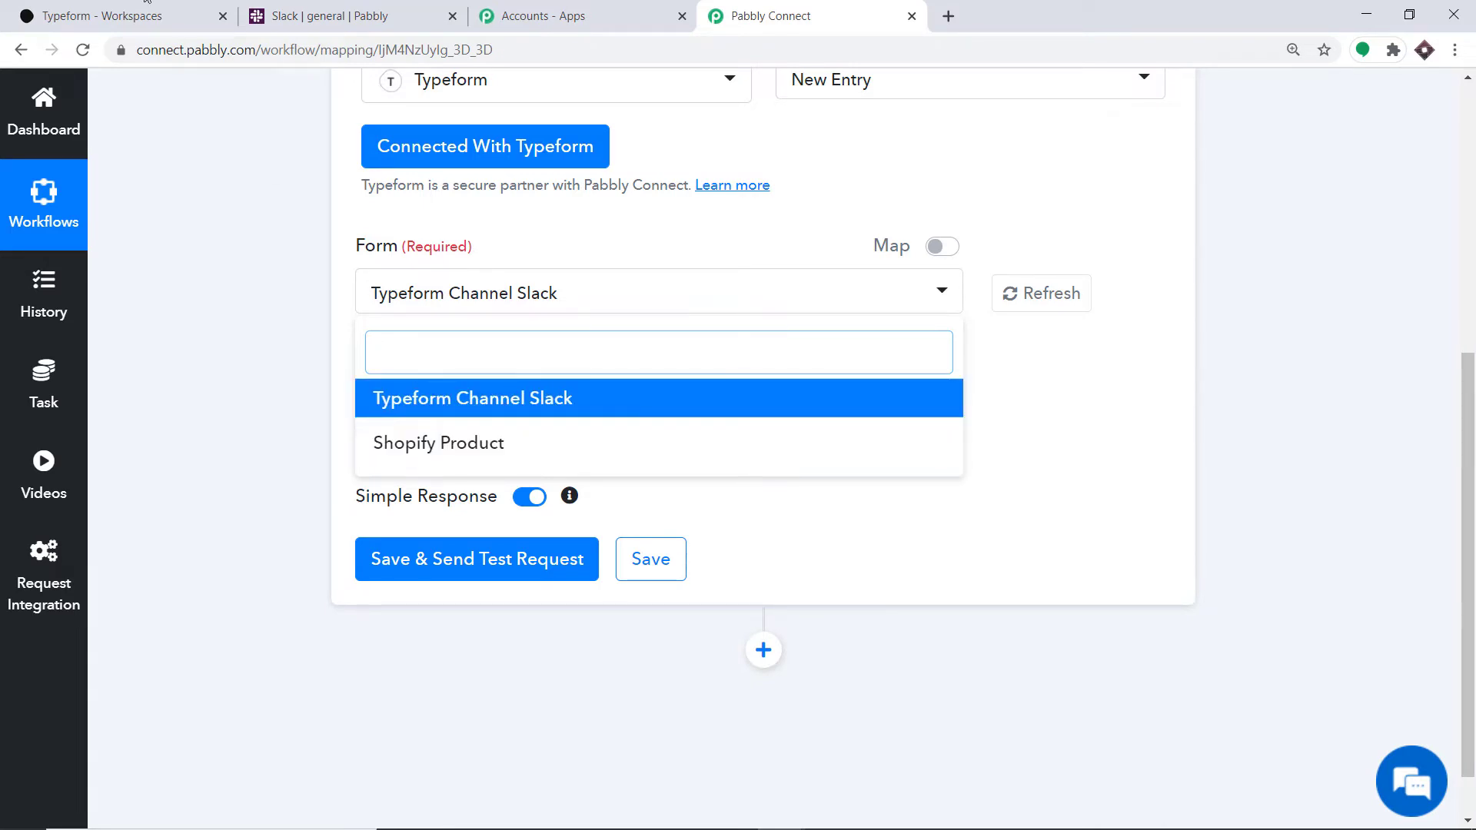
Switch to Typeform, create a form from scratch named Data Entry 101, and return to the workspace.
left_click(102, 15)
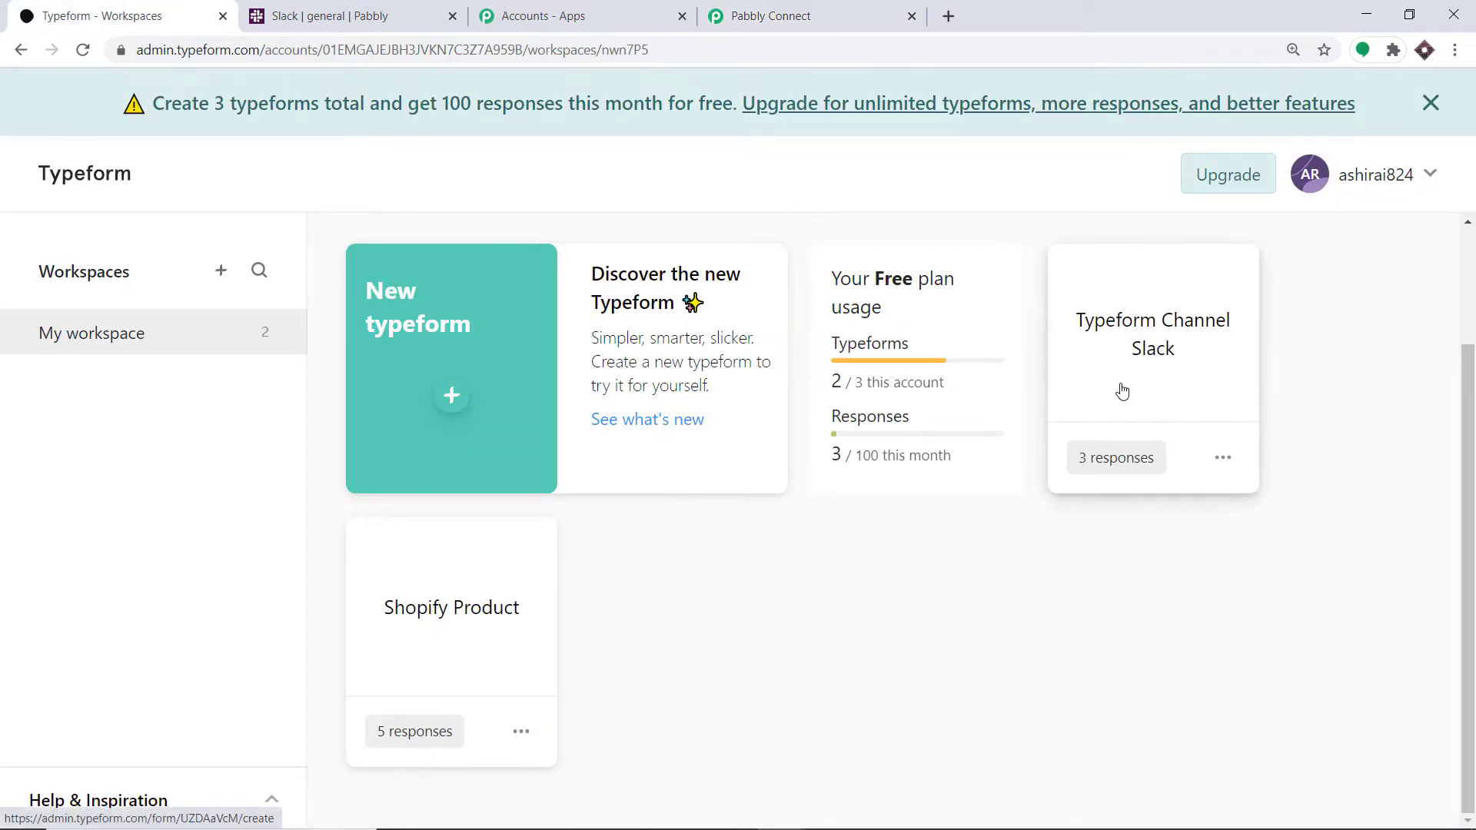
left_click(412, 379)
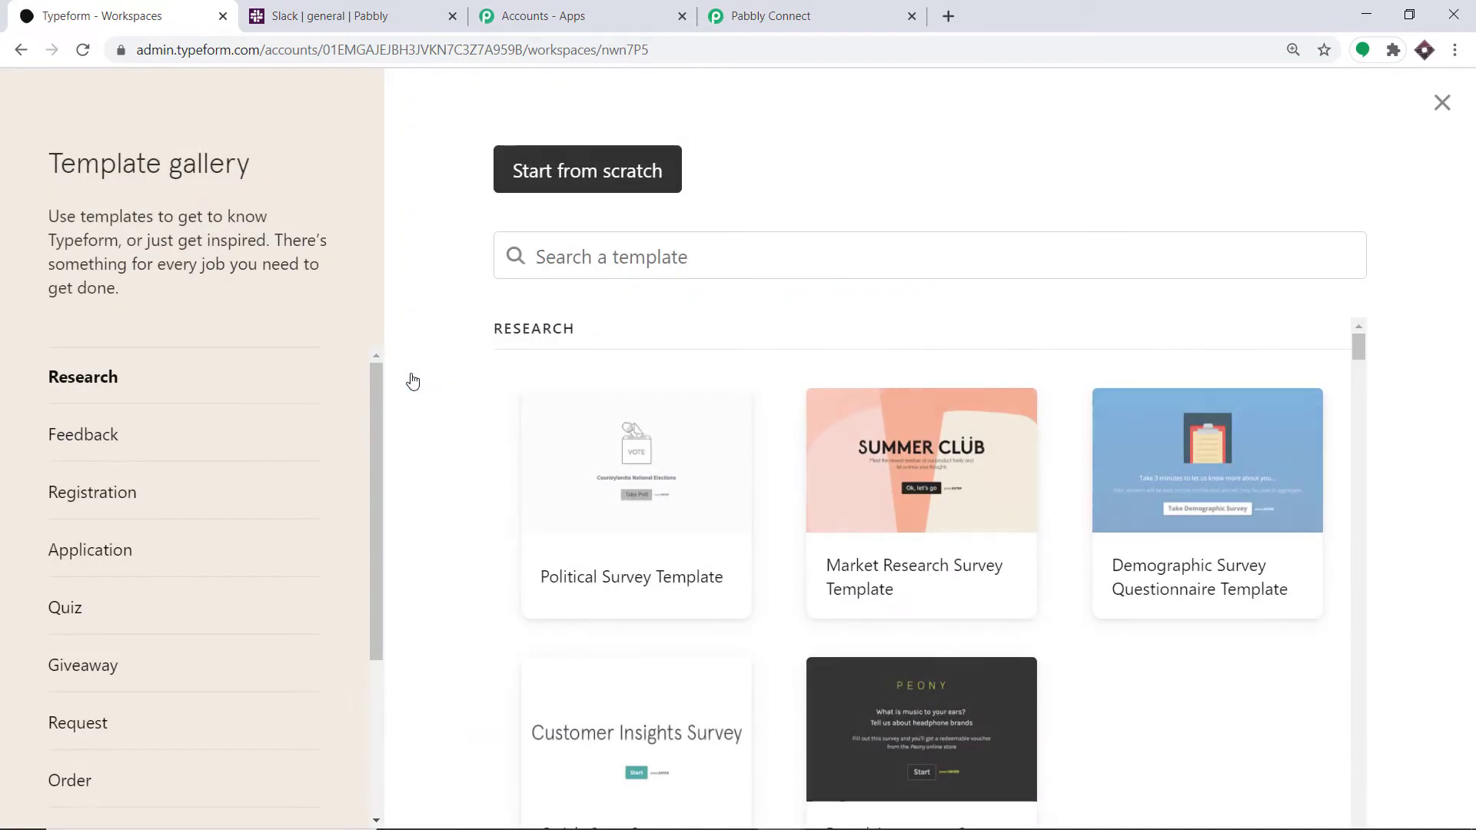
left_click(557, 180)
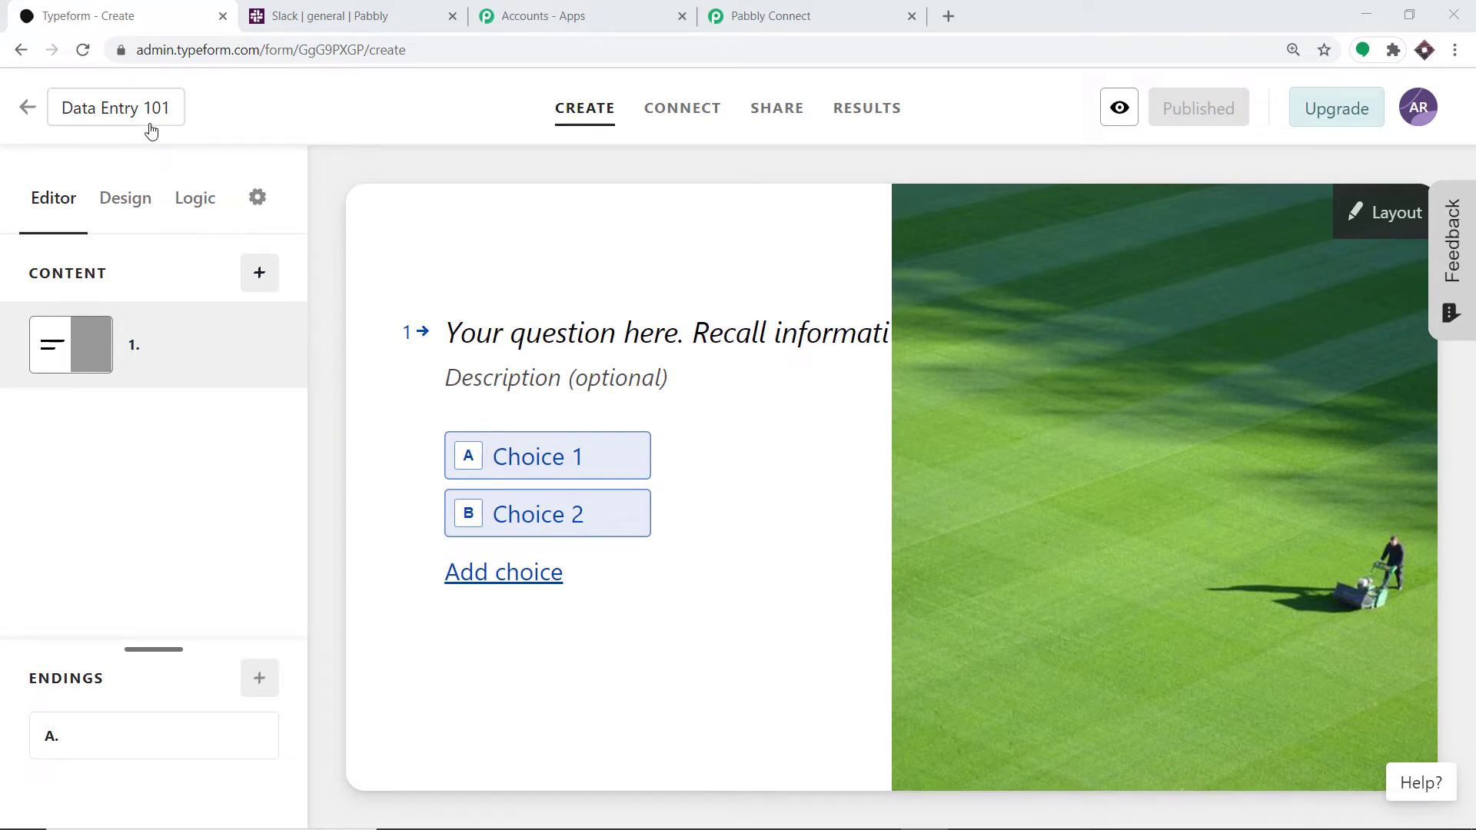
left_click(25, 110)
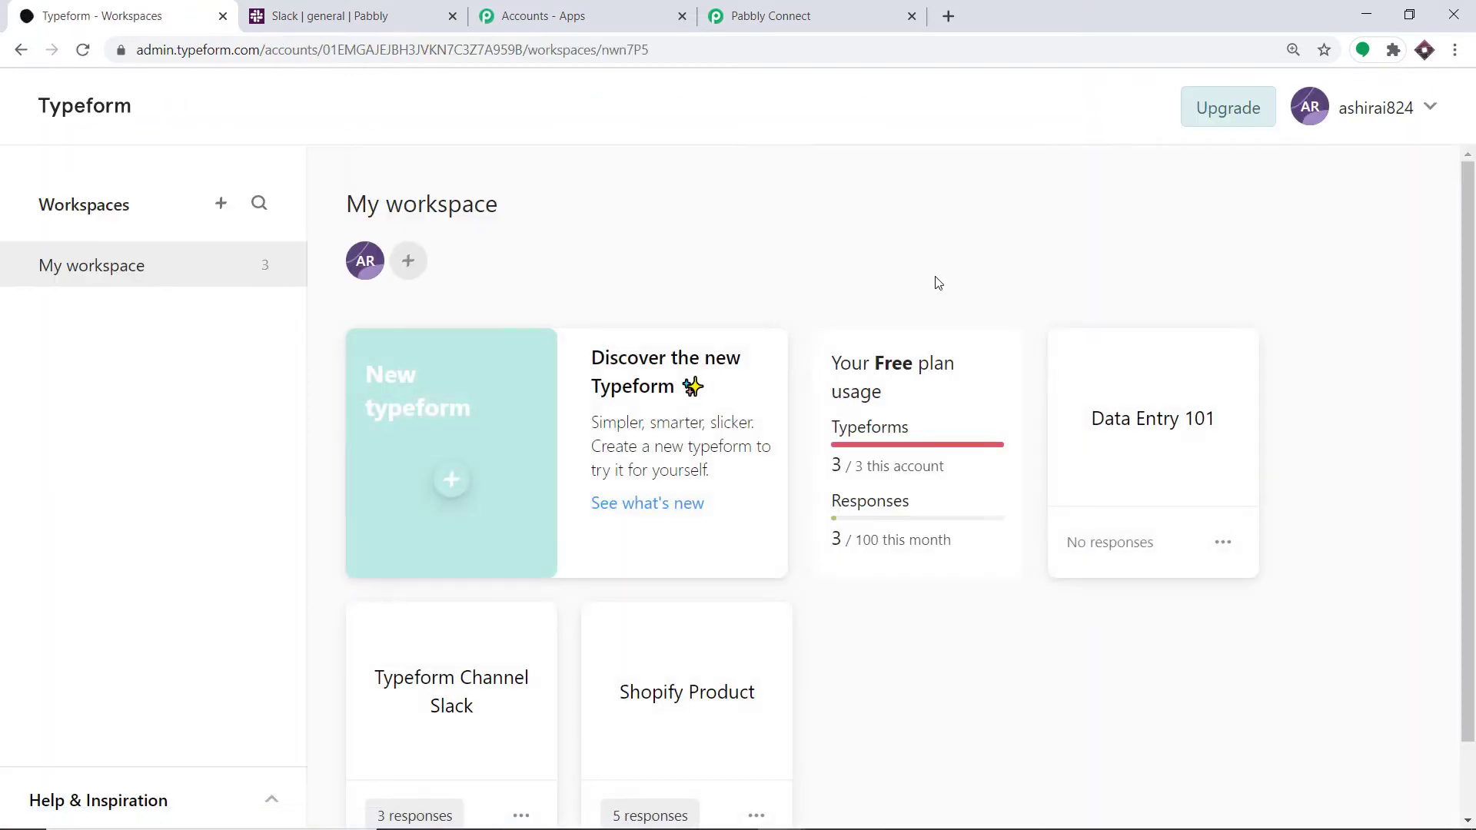
scroll(929, 297, "down", 2)
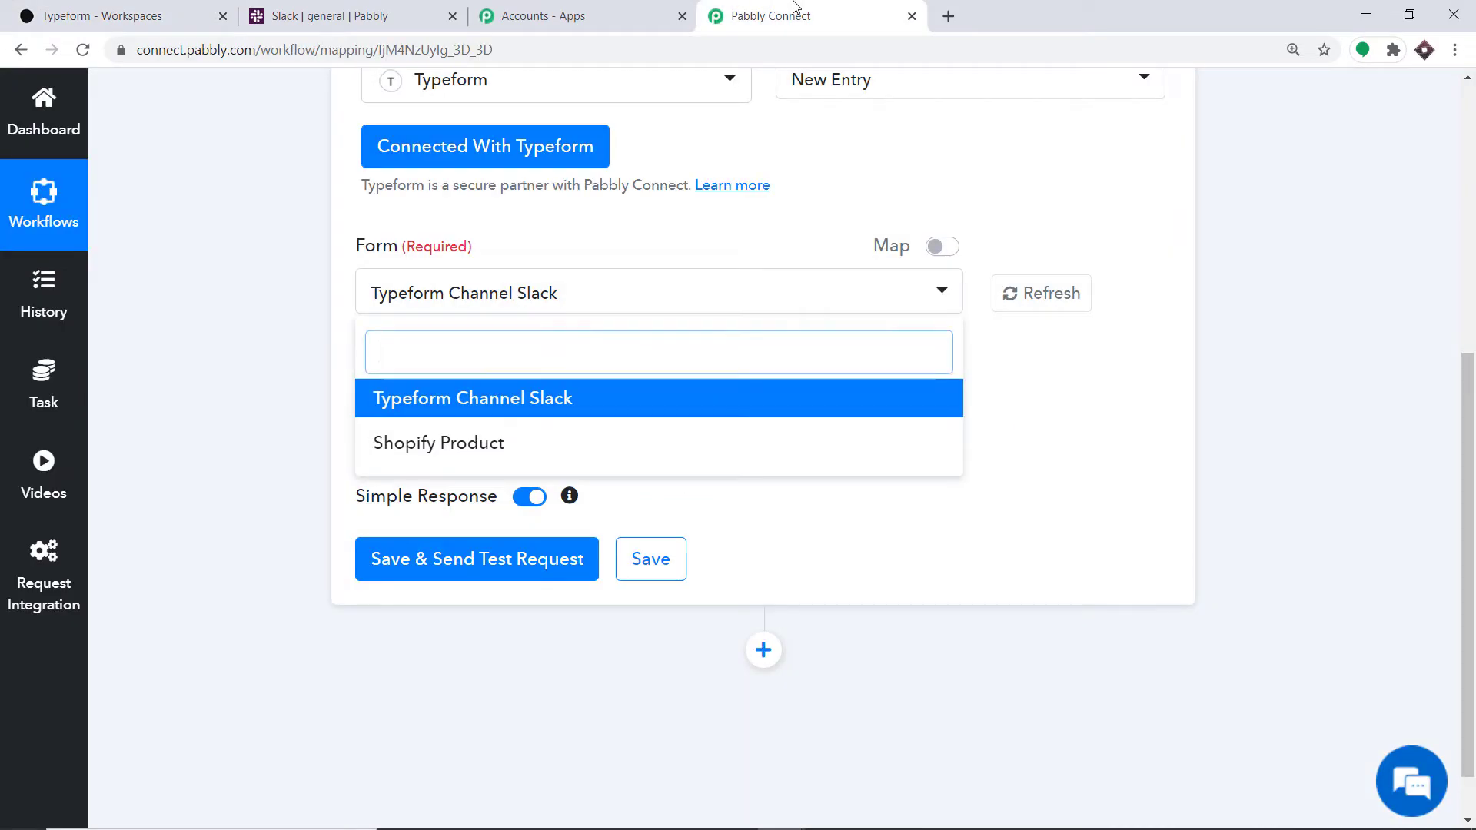
Refresh the trigger's form list in Pabbly Connect and select Typeform Channel Slack as the form.
left_click(1052, 303)
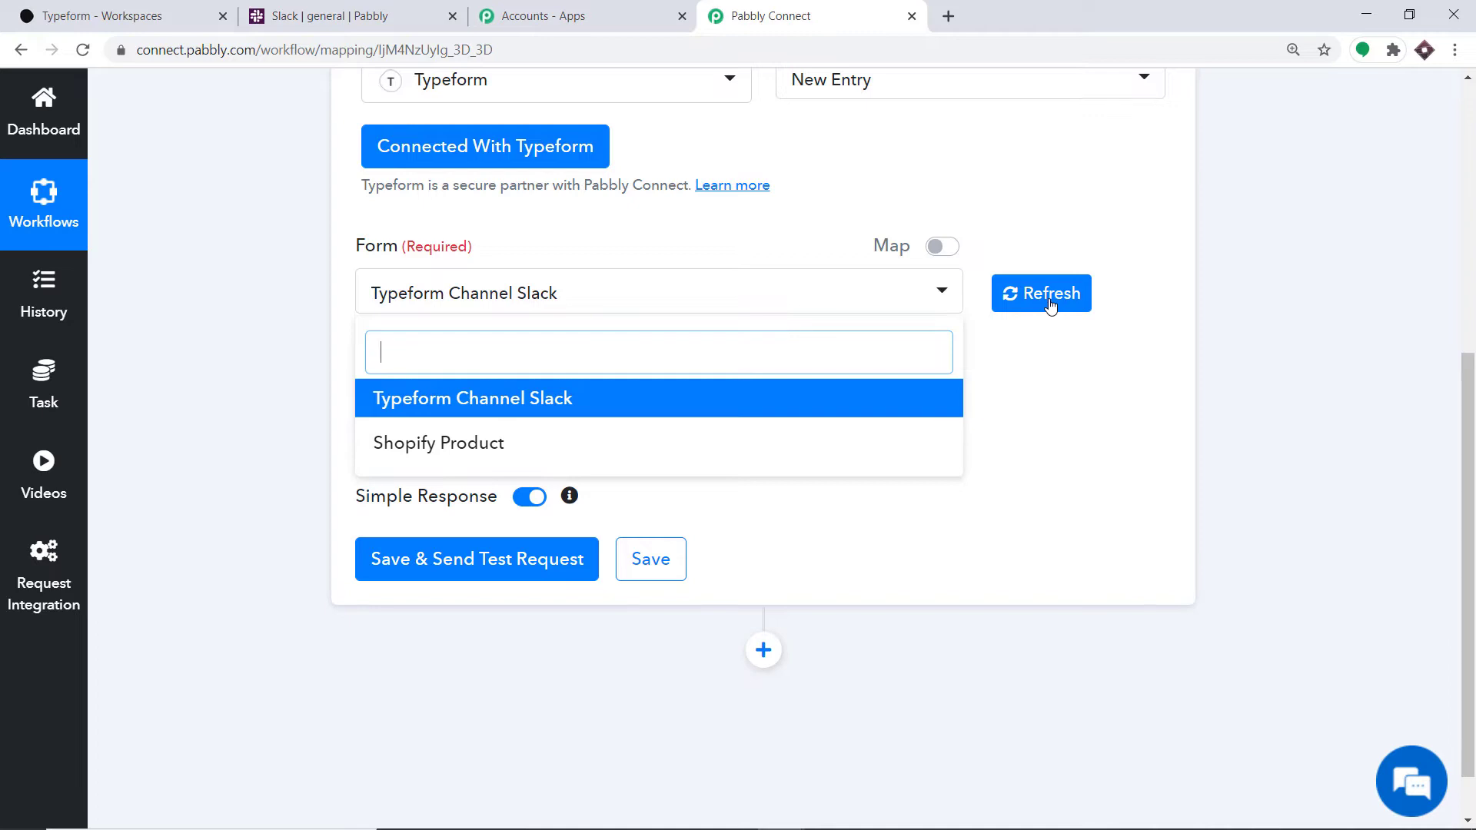
left_click(1049, 301)
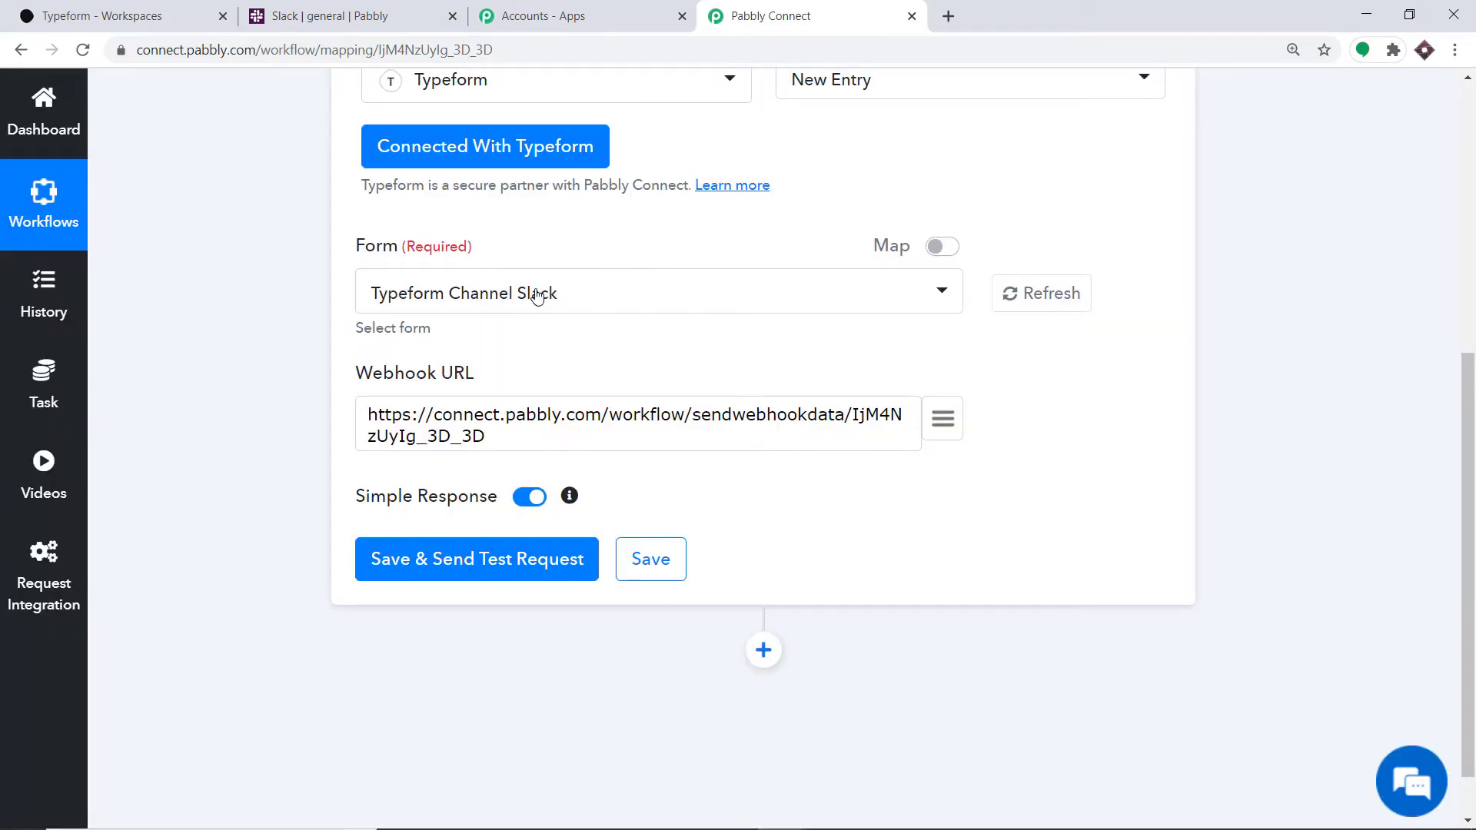
left_click(537, 296)
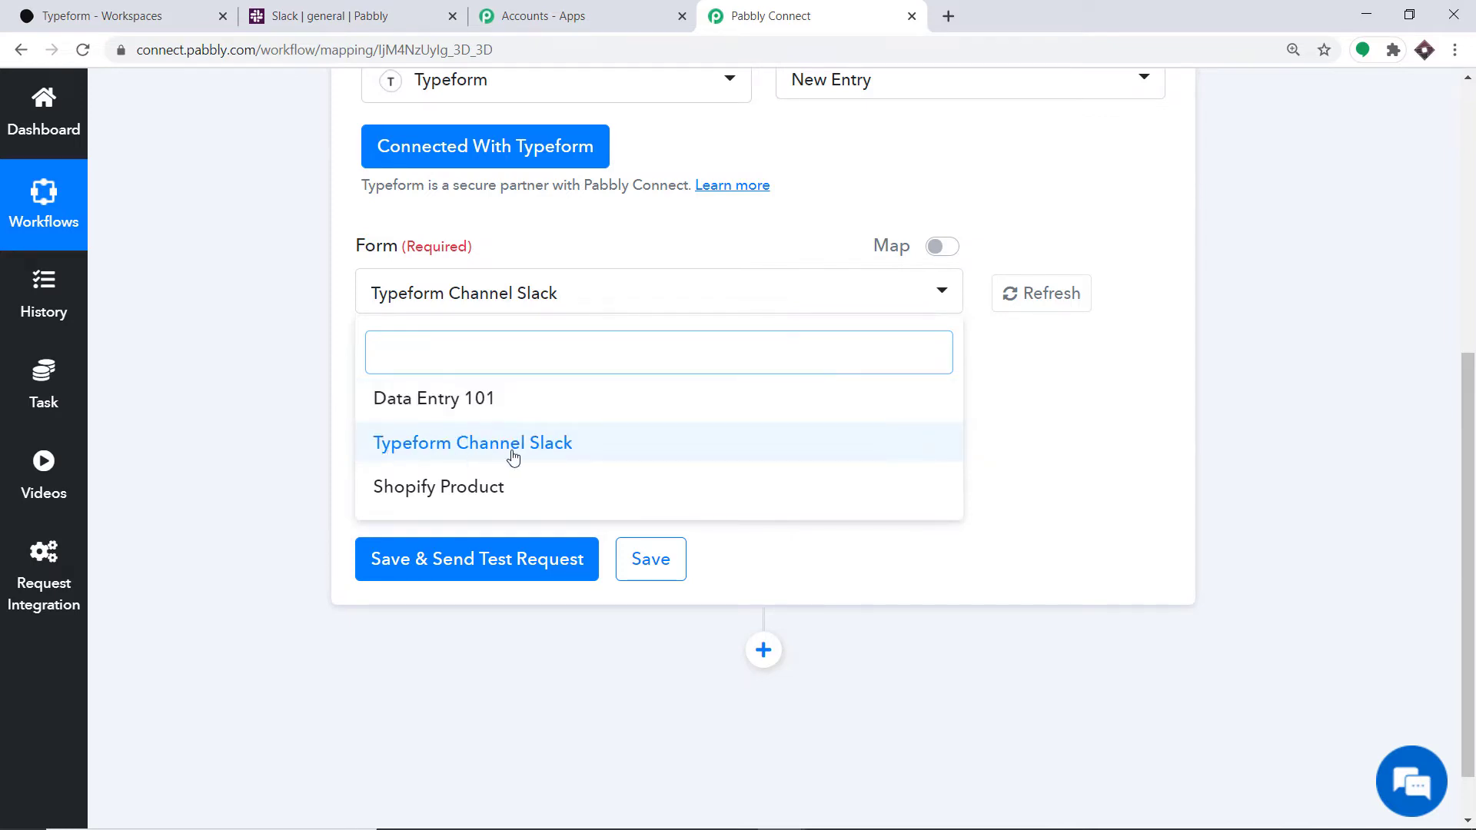
left_click(562, 451)
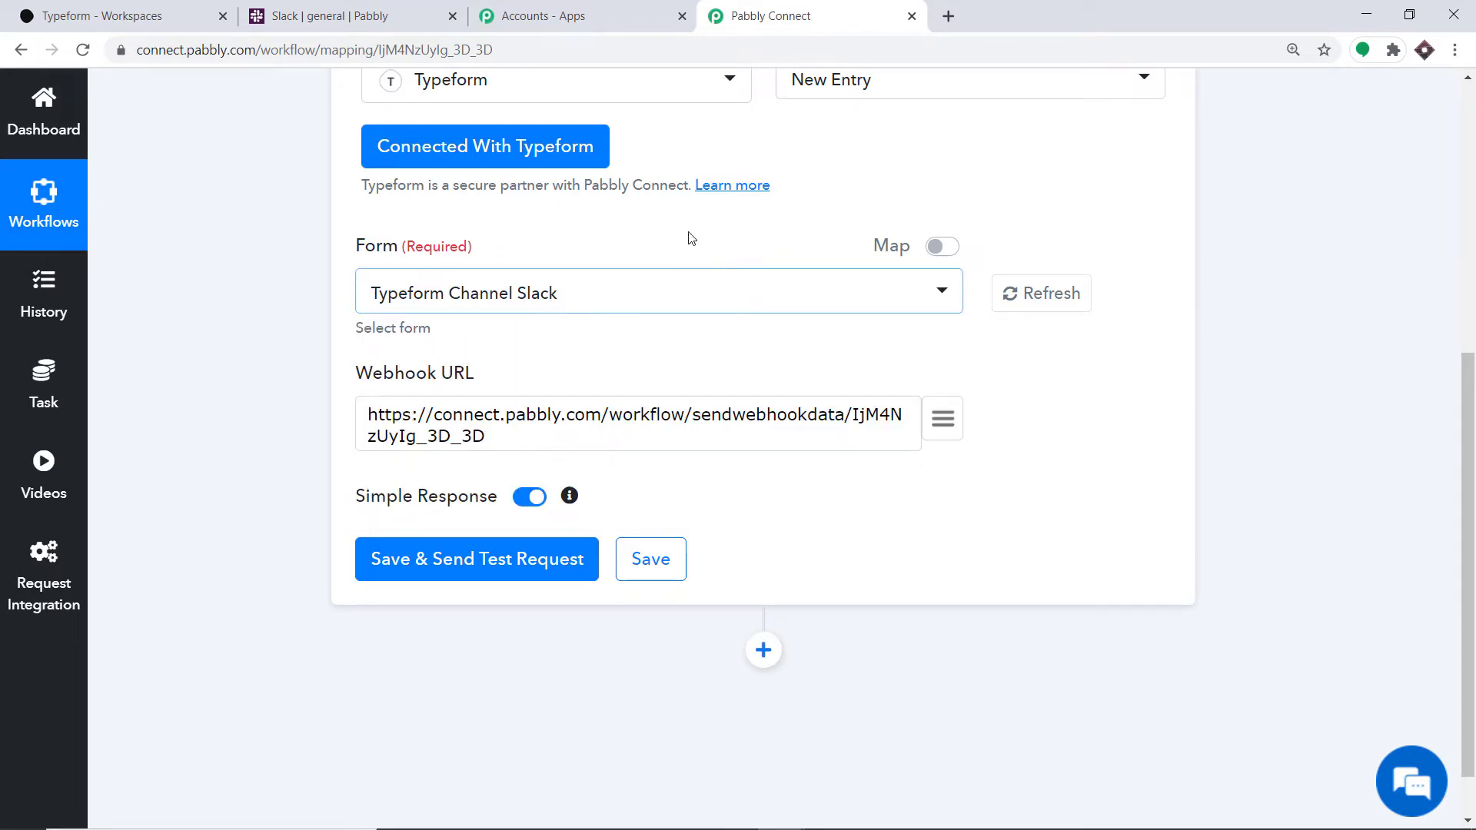
Save the Typeform trigger with a test request, compare with the Typeform workspace, and review the API response.
left_click(405, 578)
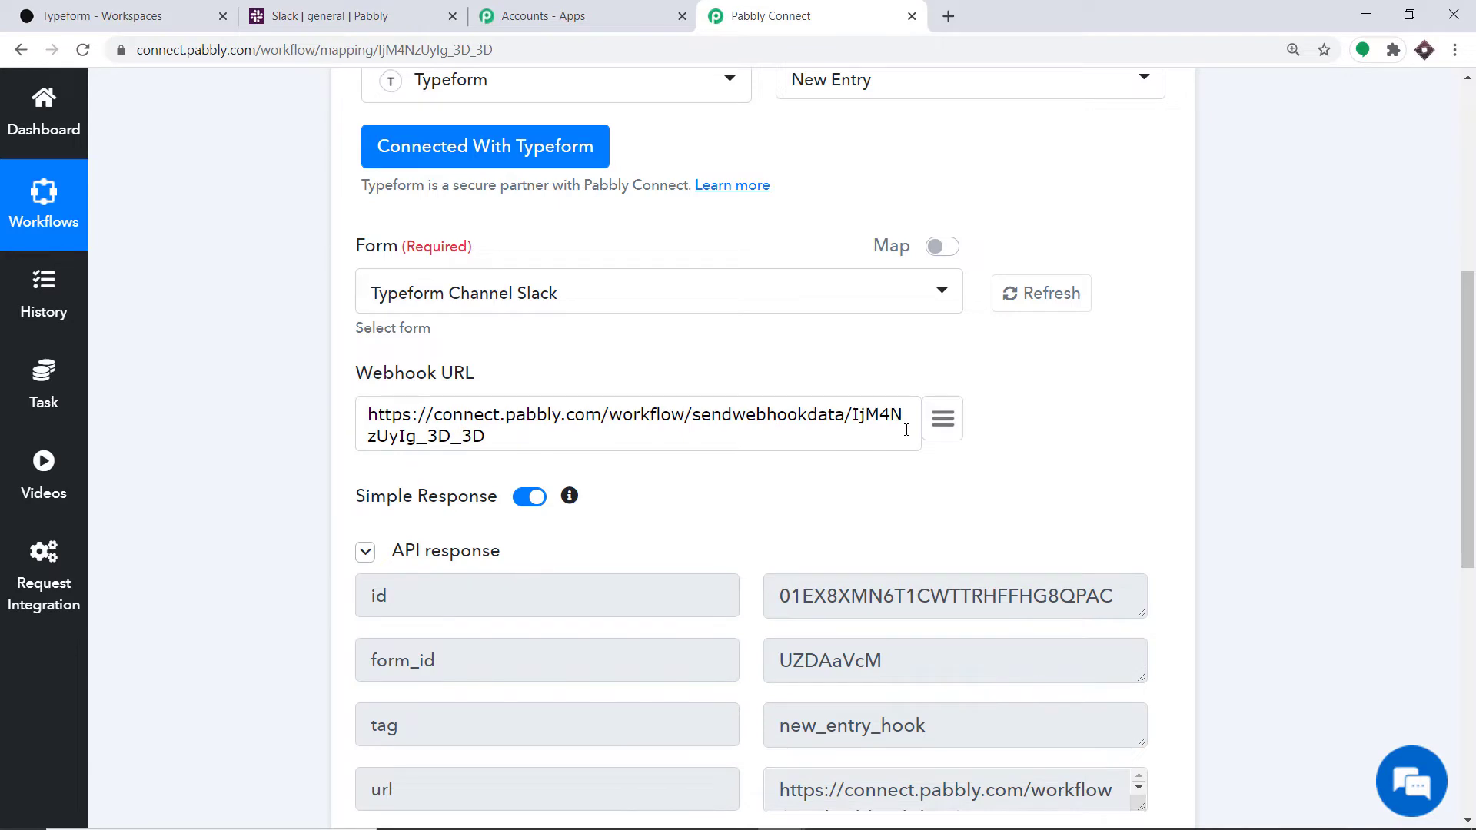
left_click(115, 15)
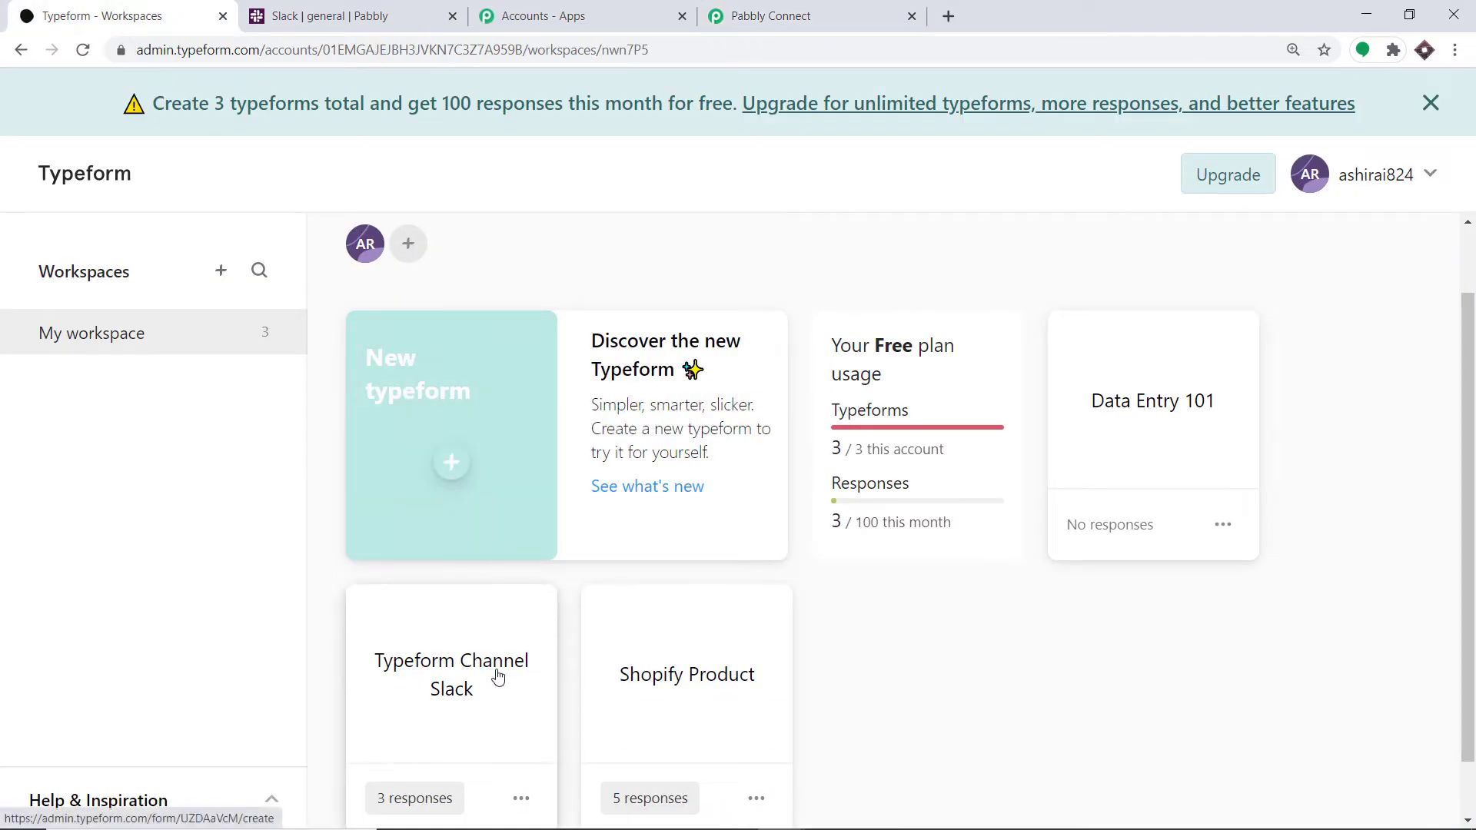
left_click(774, 9)
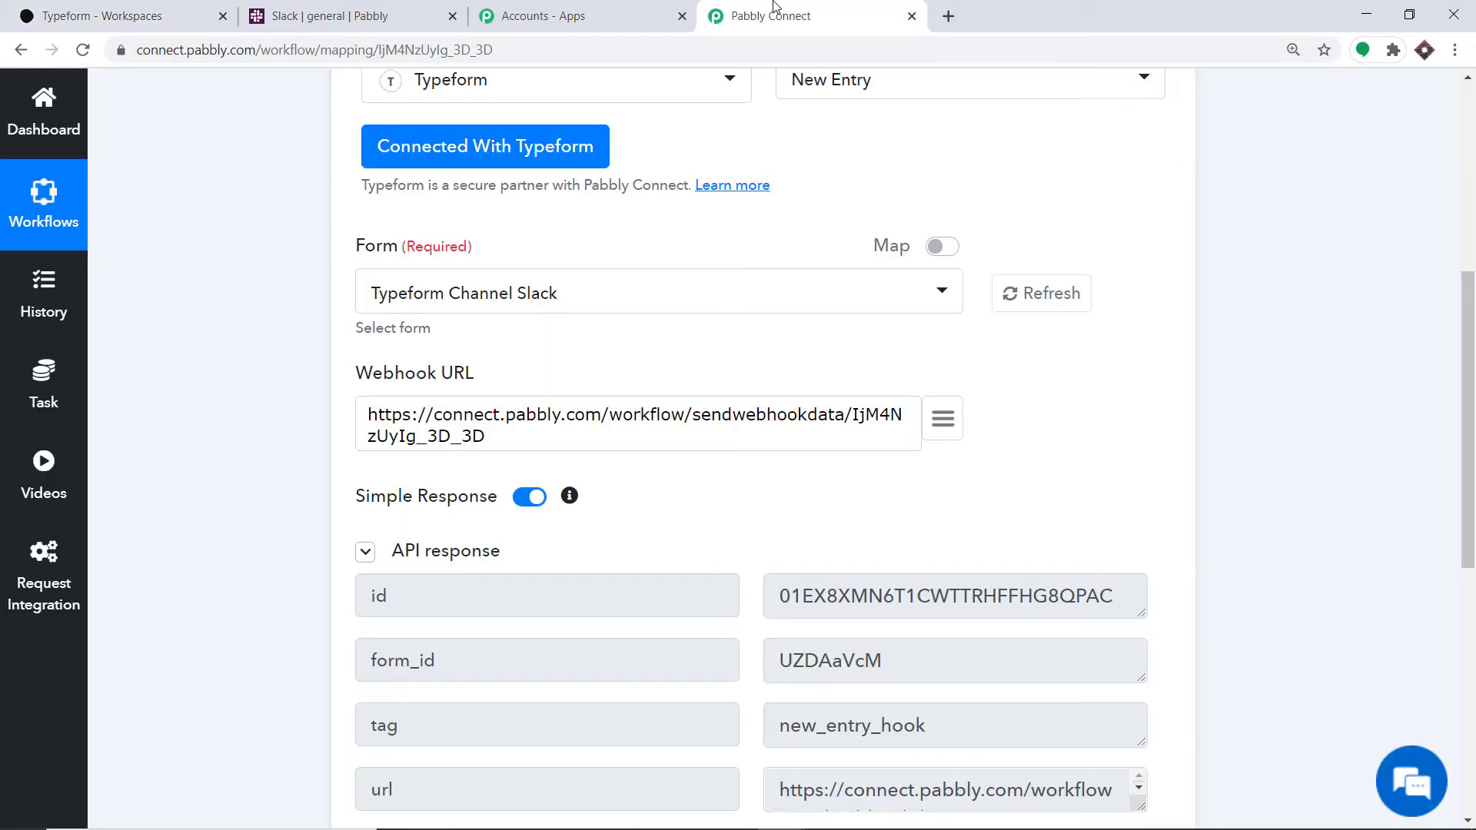
left_click_drag(1469, 314, 1473, 520)
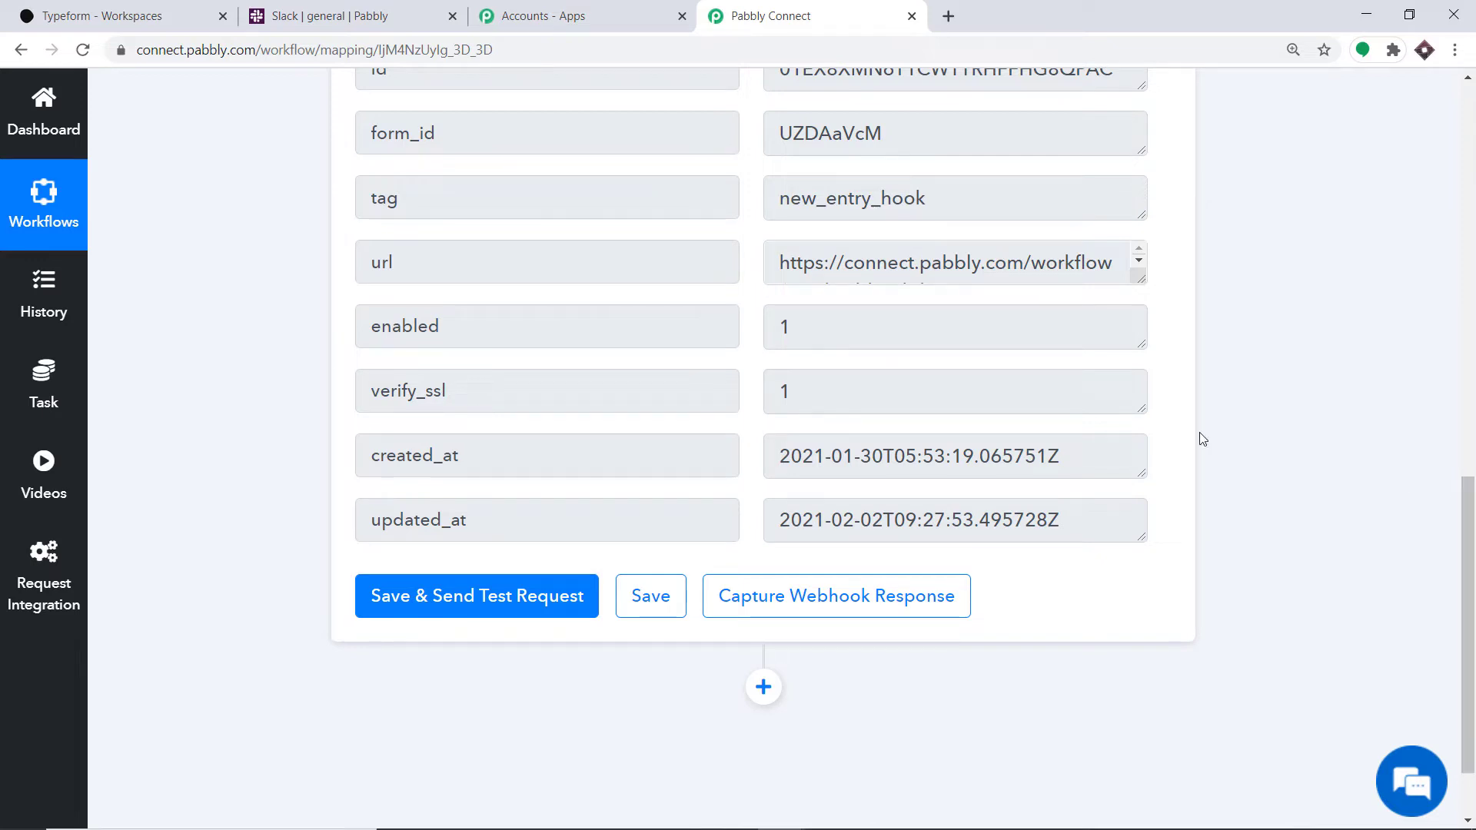
Start capturing the webhook response, and open the Typeform Channel Slack form in a new browser tab using its share link from Typeform.
left_click(867, 596)
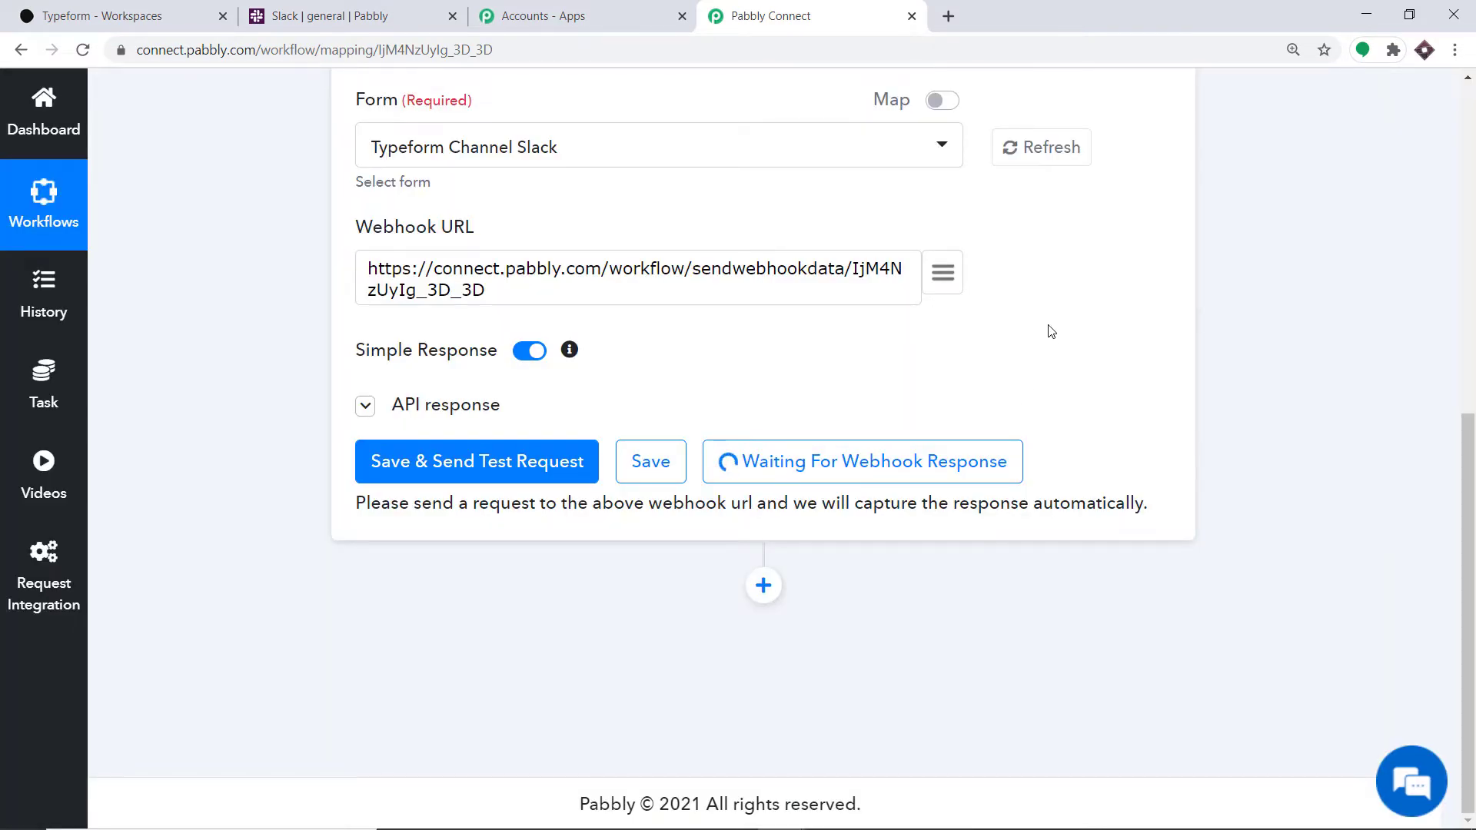
left_click(123, 10)
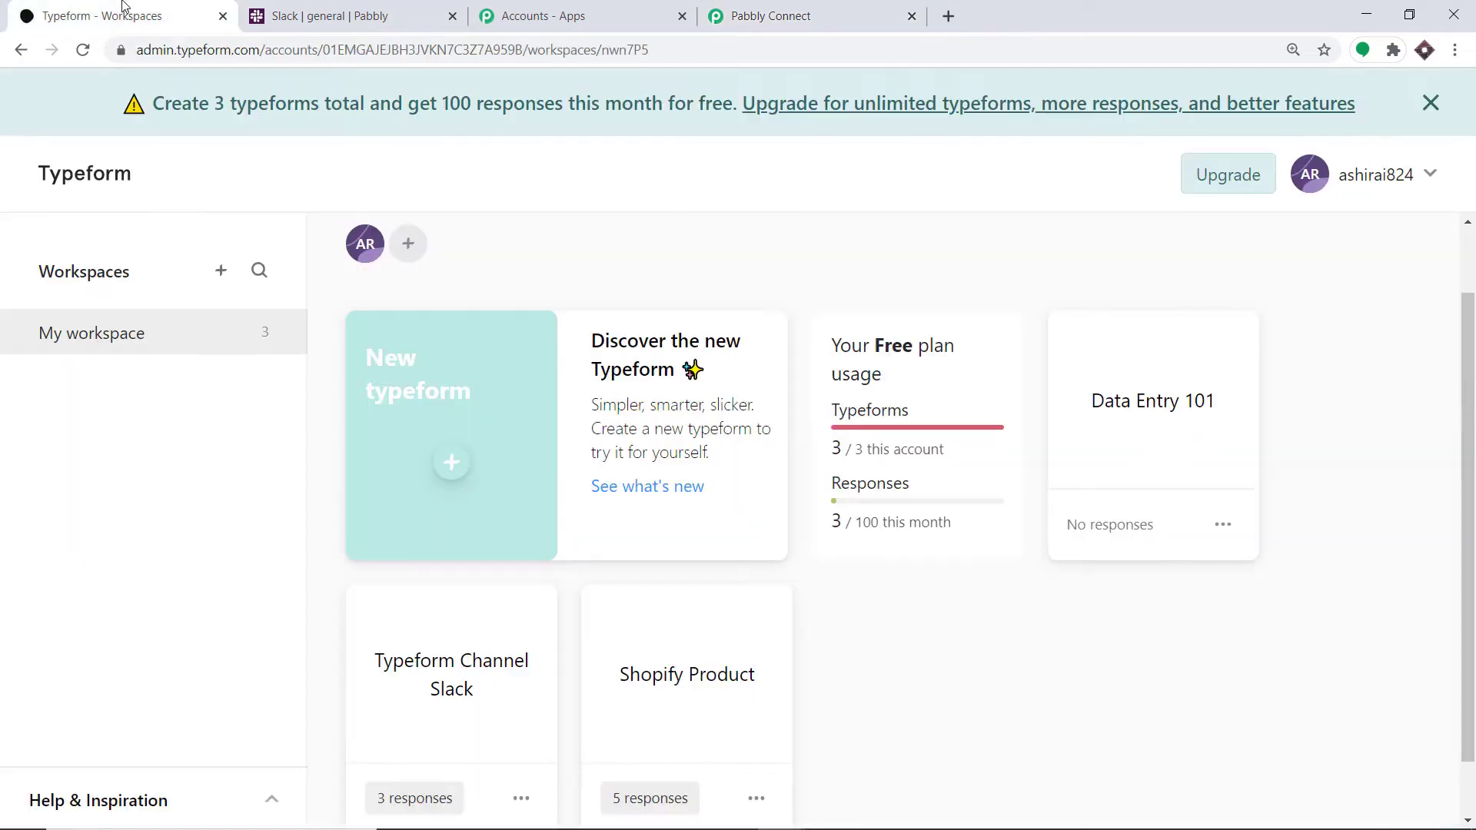
scroll(499, 360, "down", 1)
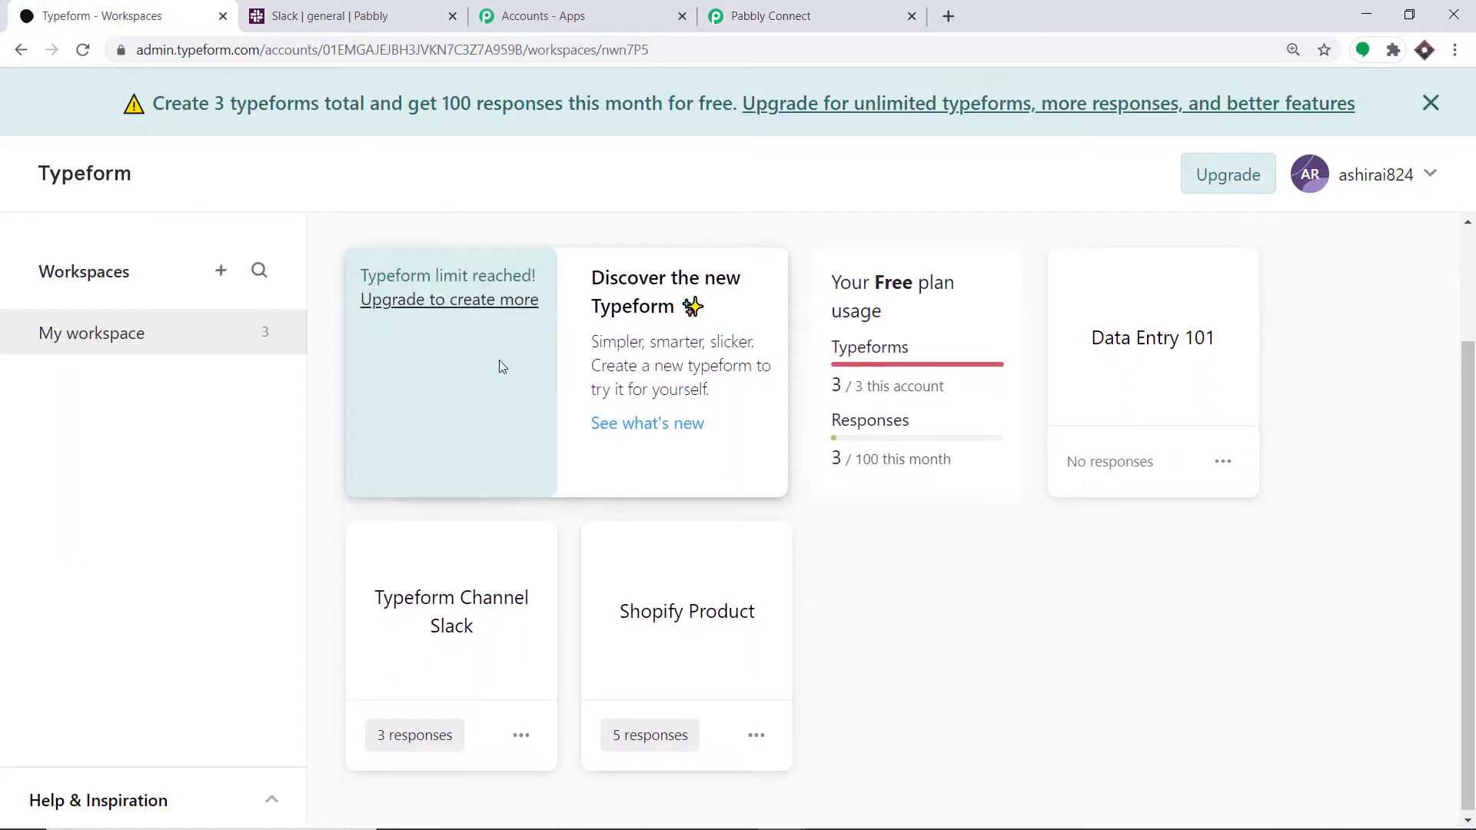
left_click(518, 731)
left_click(560, 538)
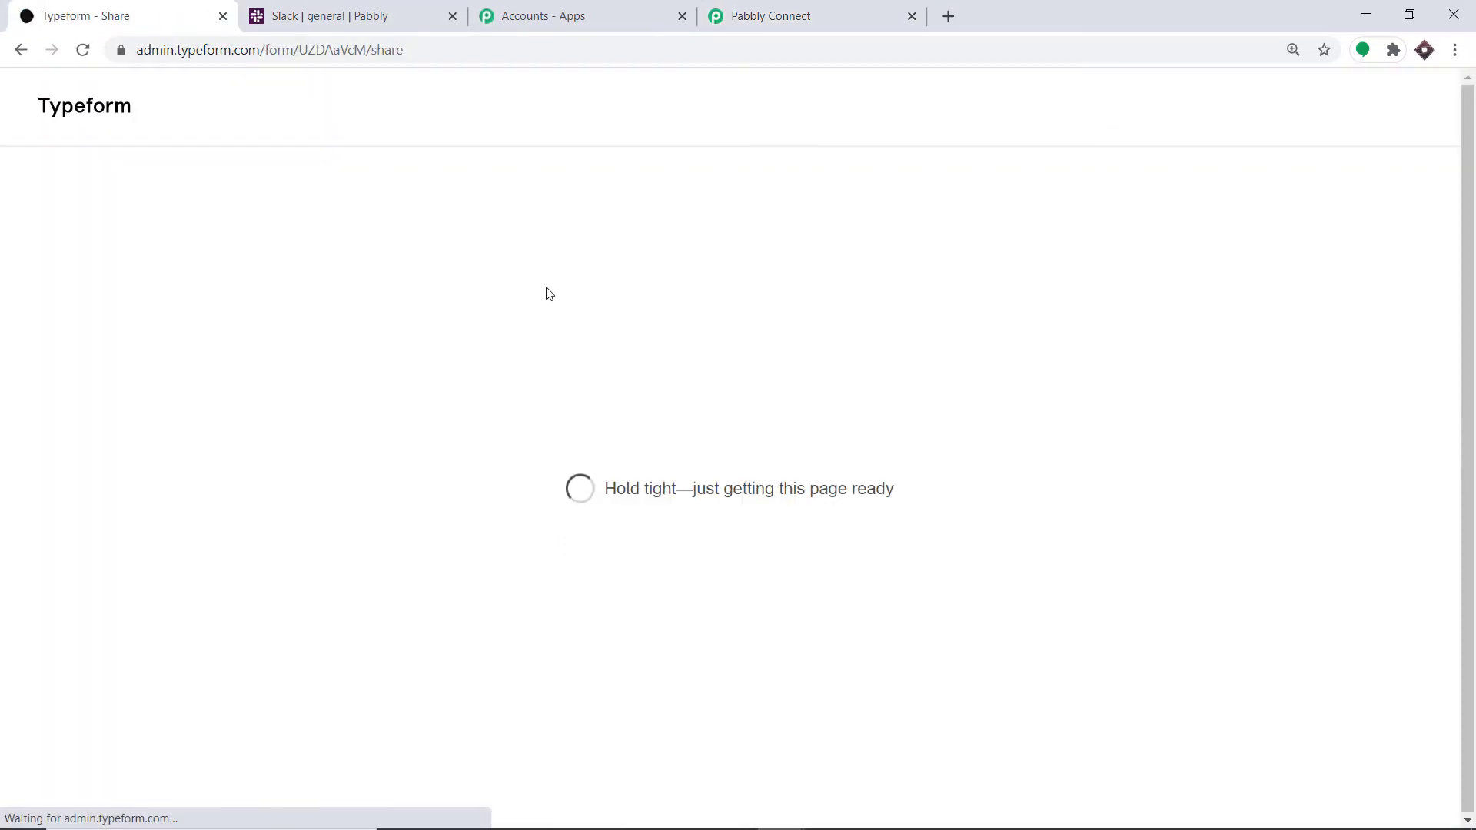
left_click(659, 409)
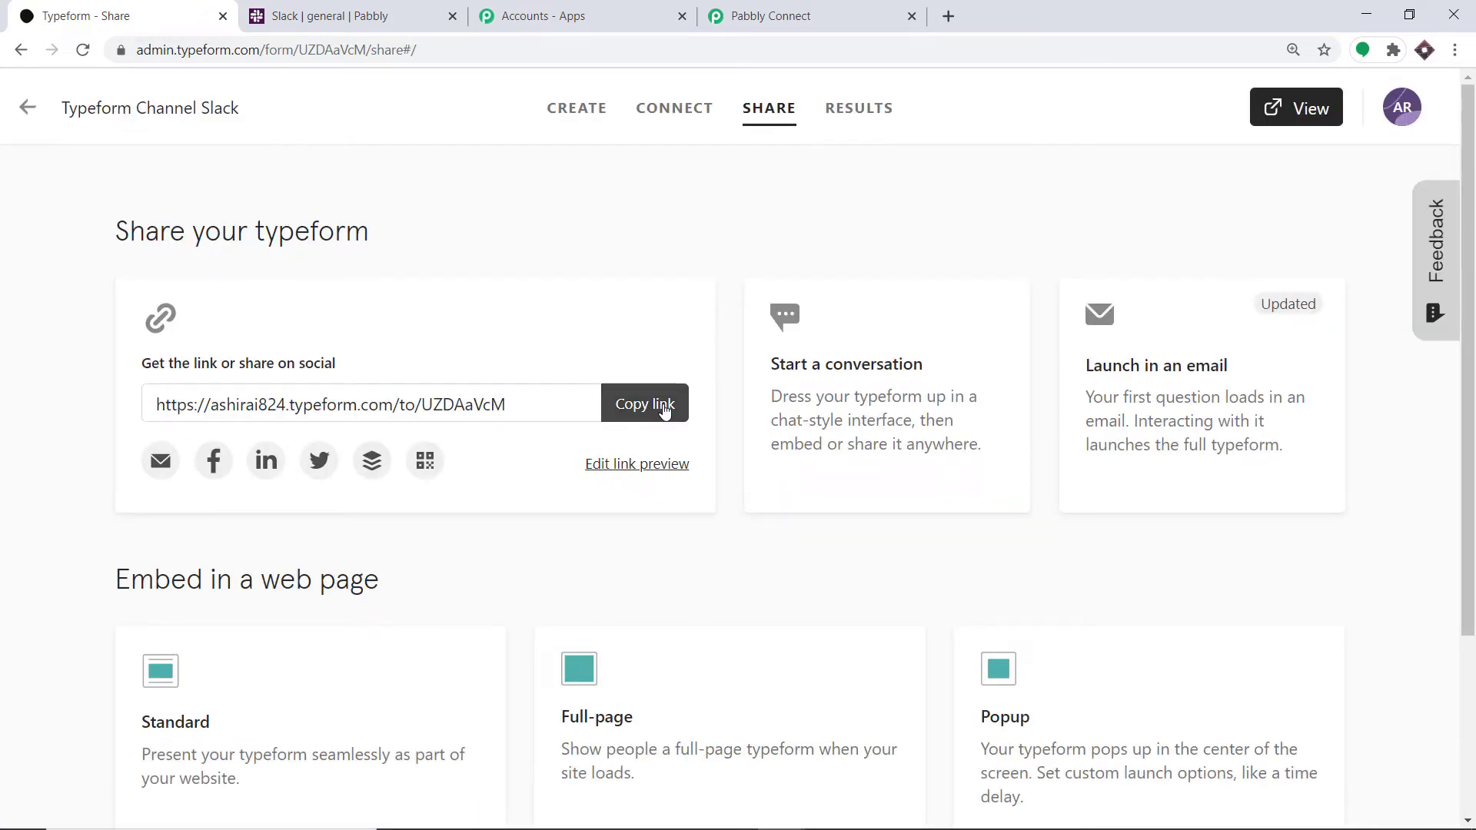
left_click(947, 16)
key("ctrl+v")
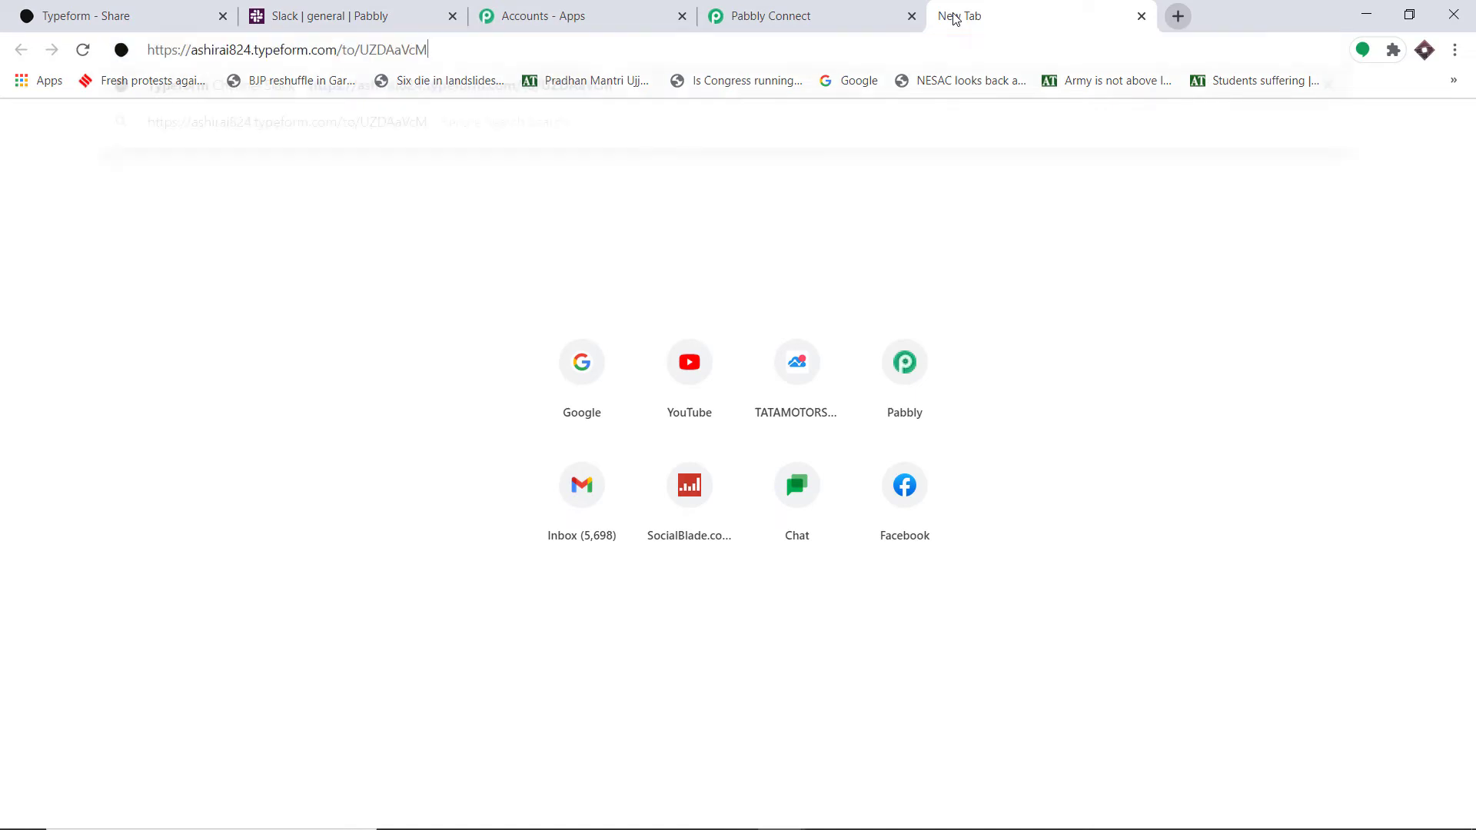
key("Return")
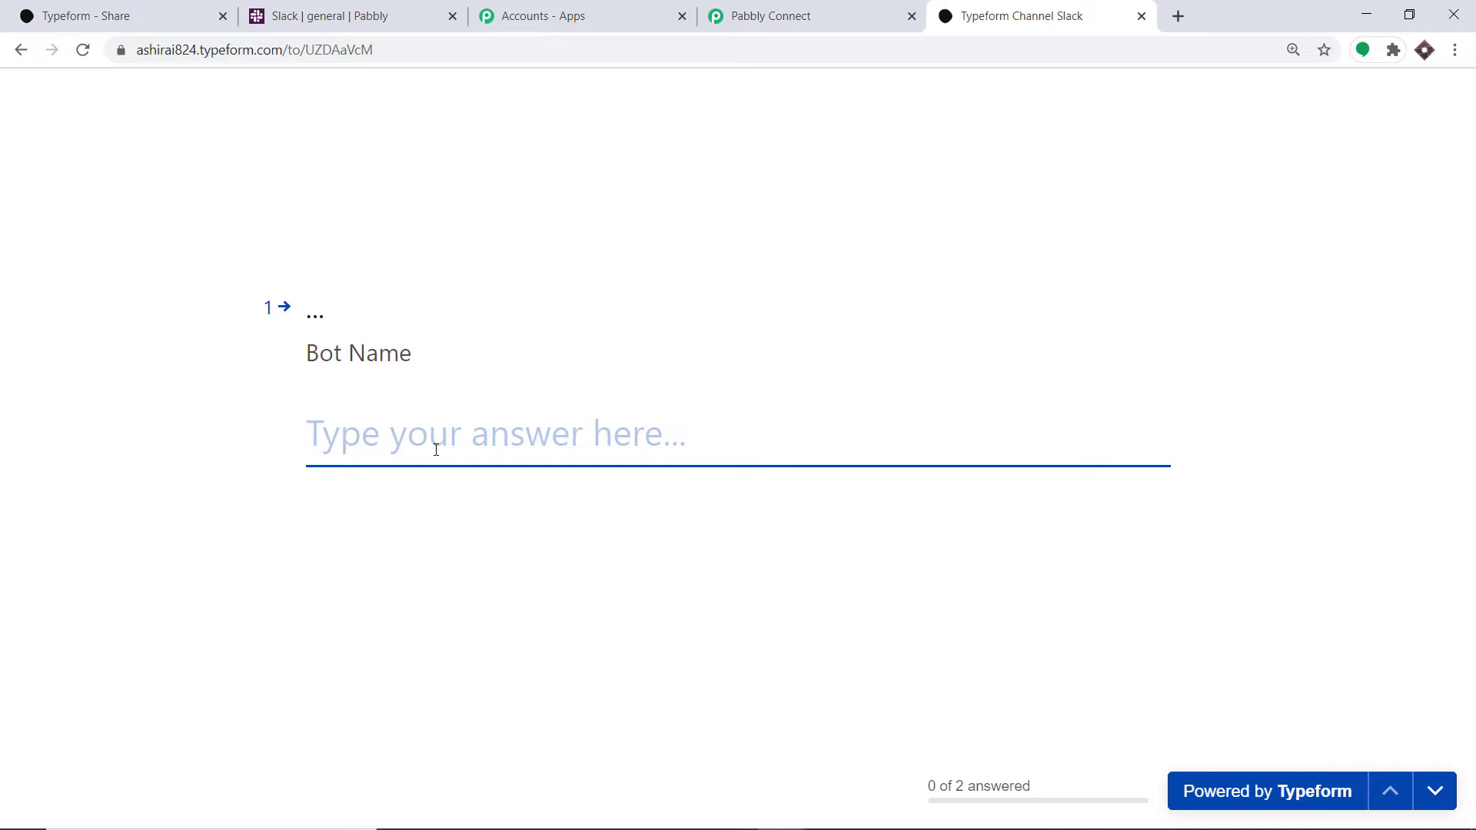
Submit the form with Bot Name "Tyson" and Message "The coding is not working, the for loop has failed".
type("Tyson")
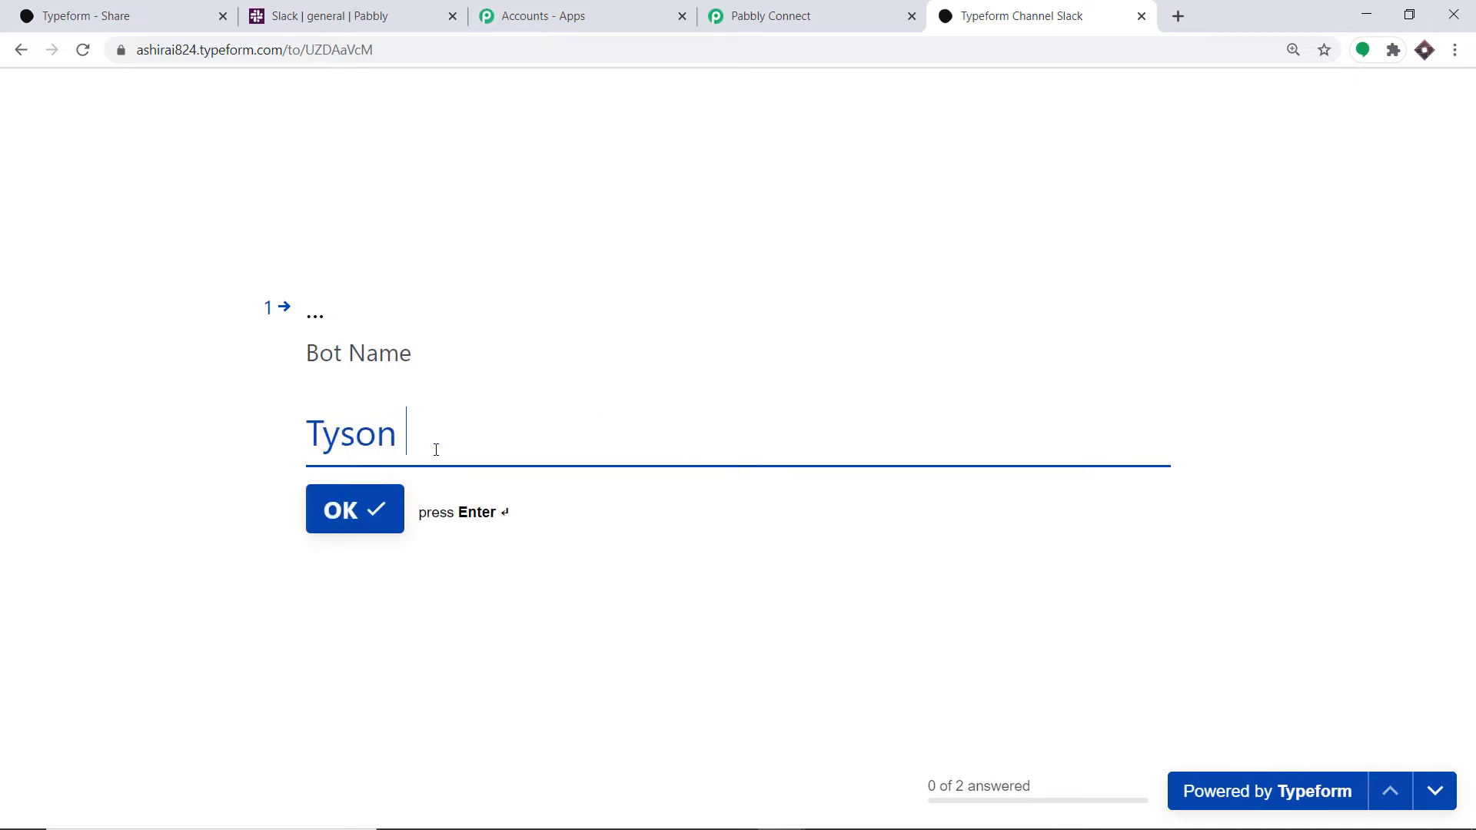
left_click(377, 504)
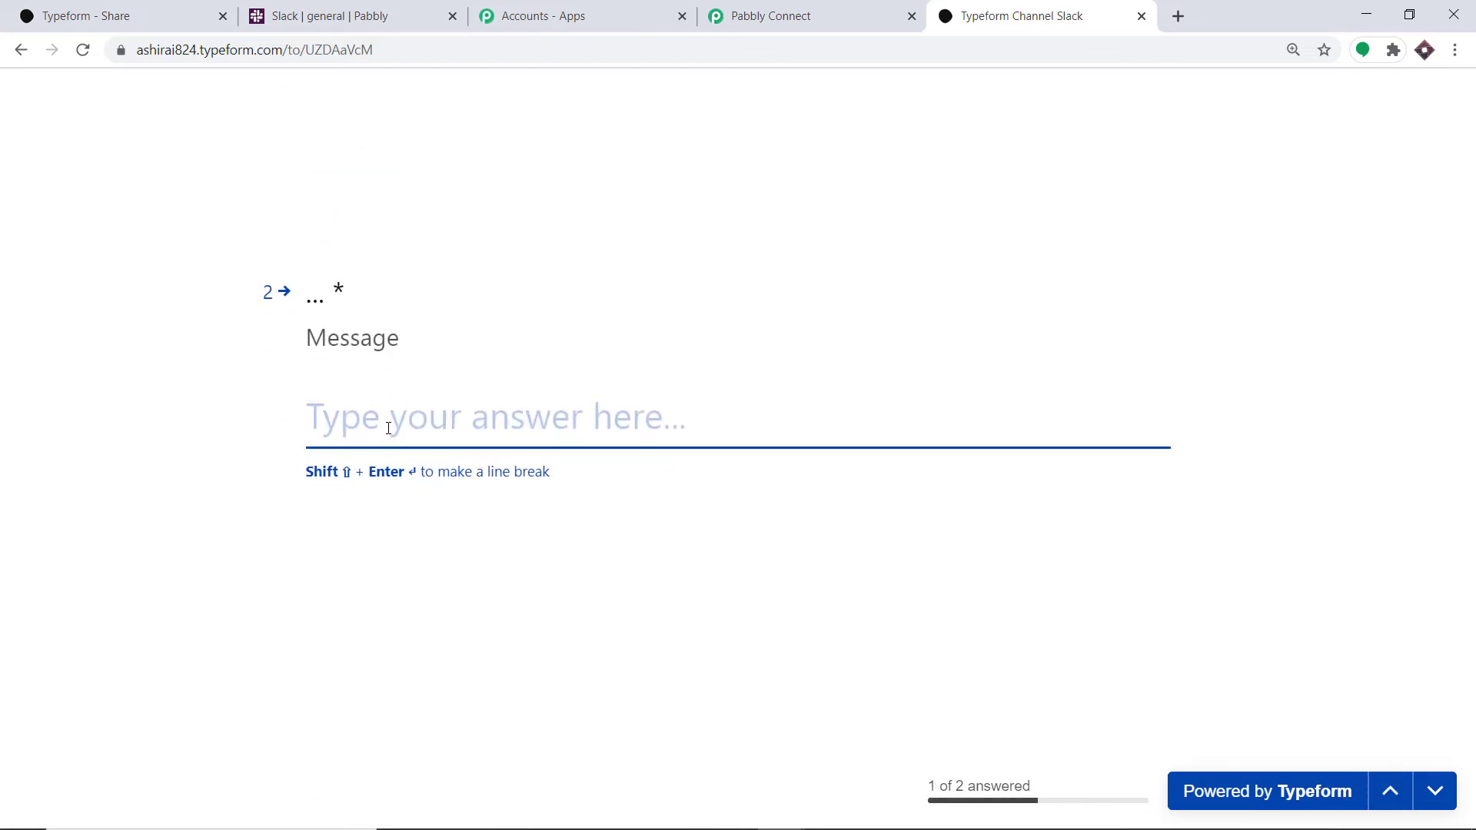
type("The c")
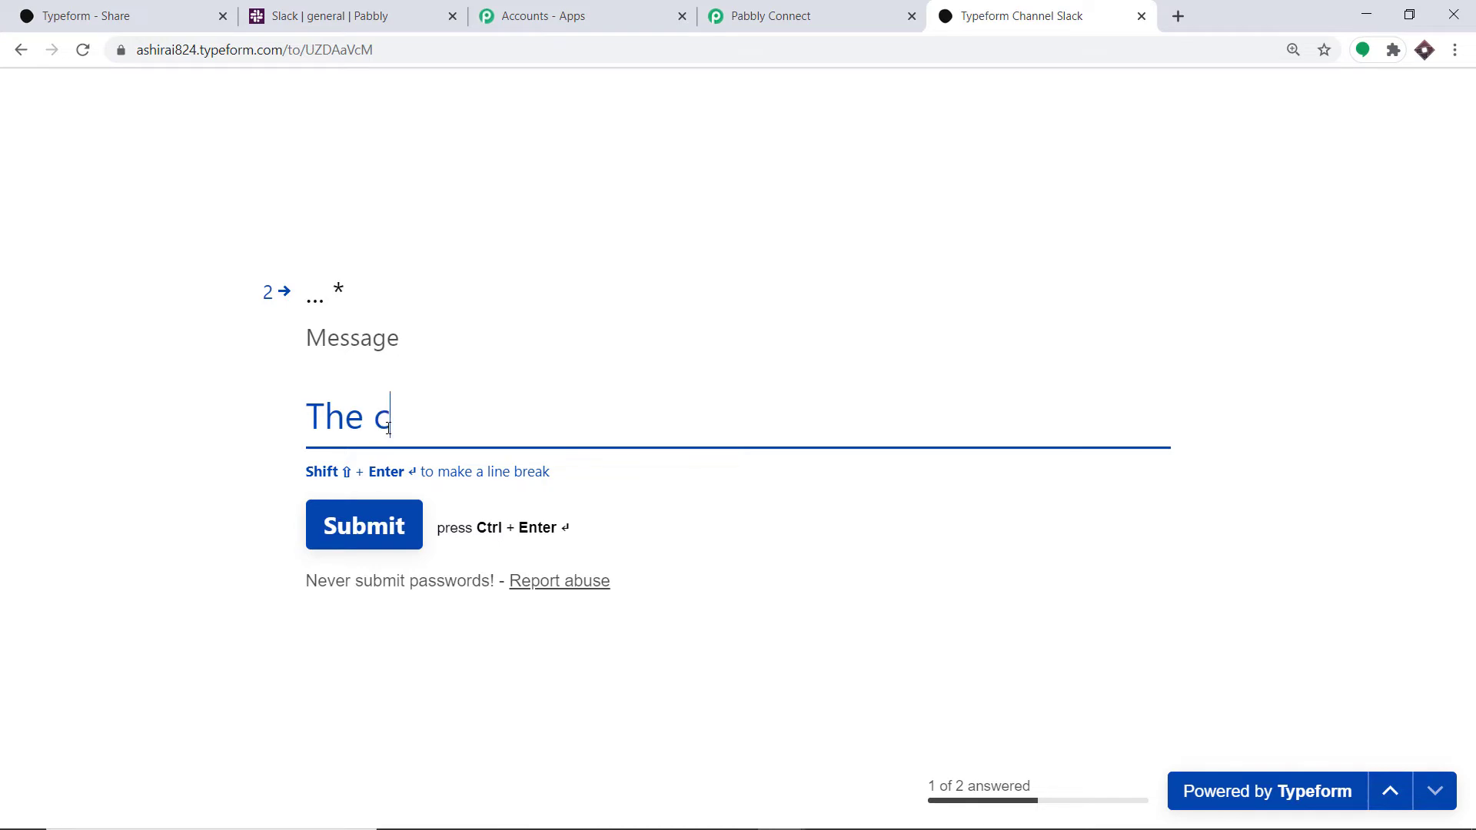
type("oding is ")
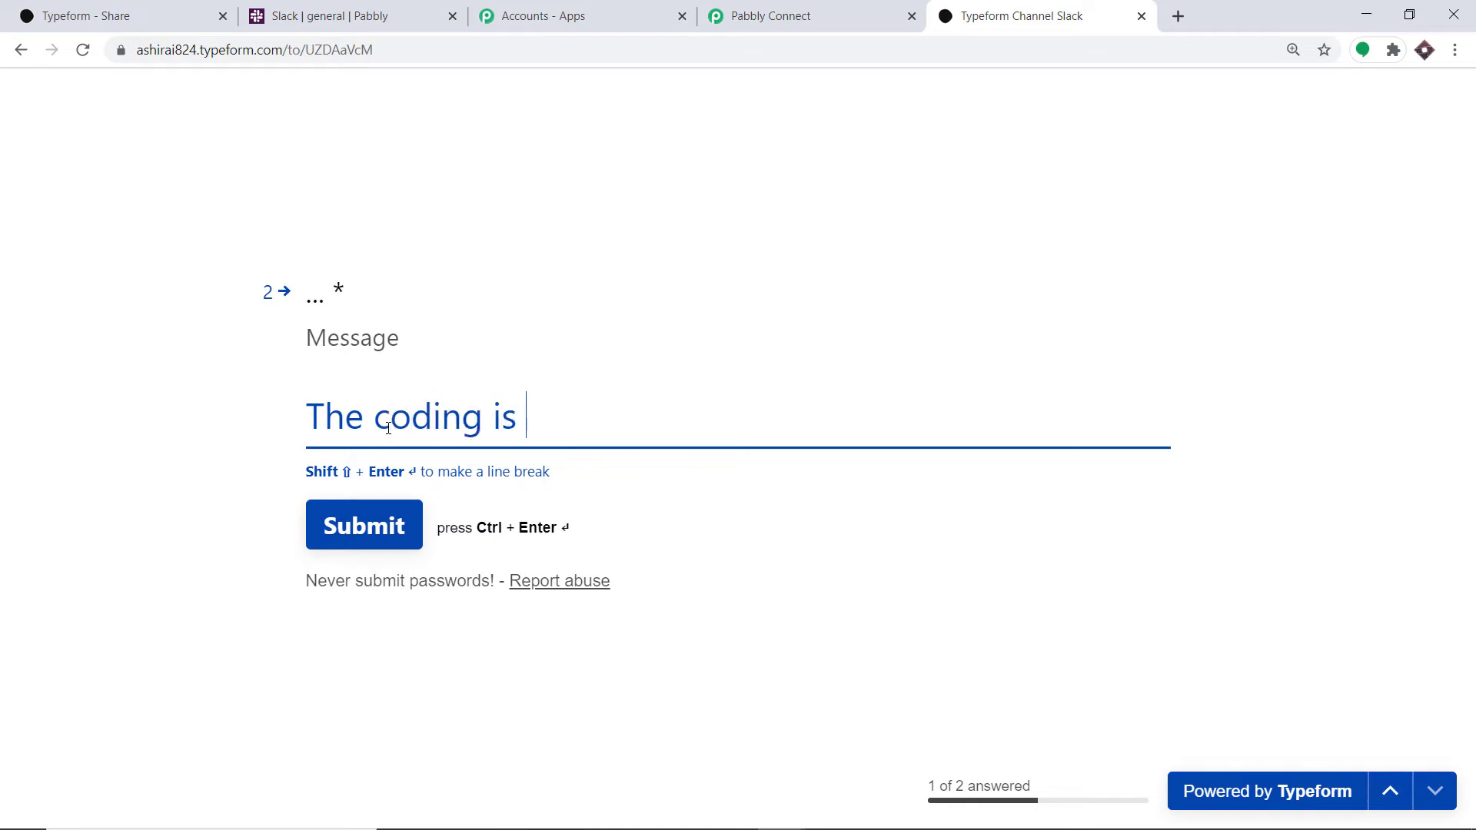
type("not workin")
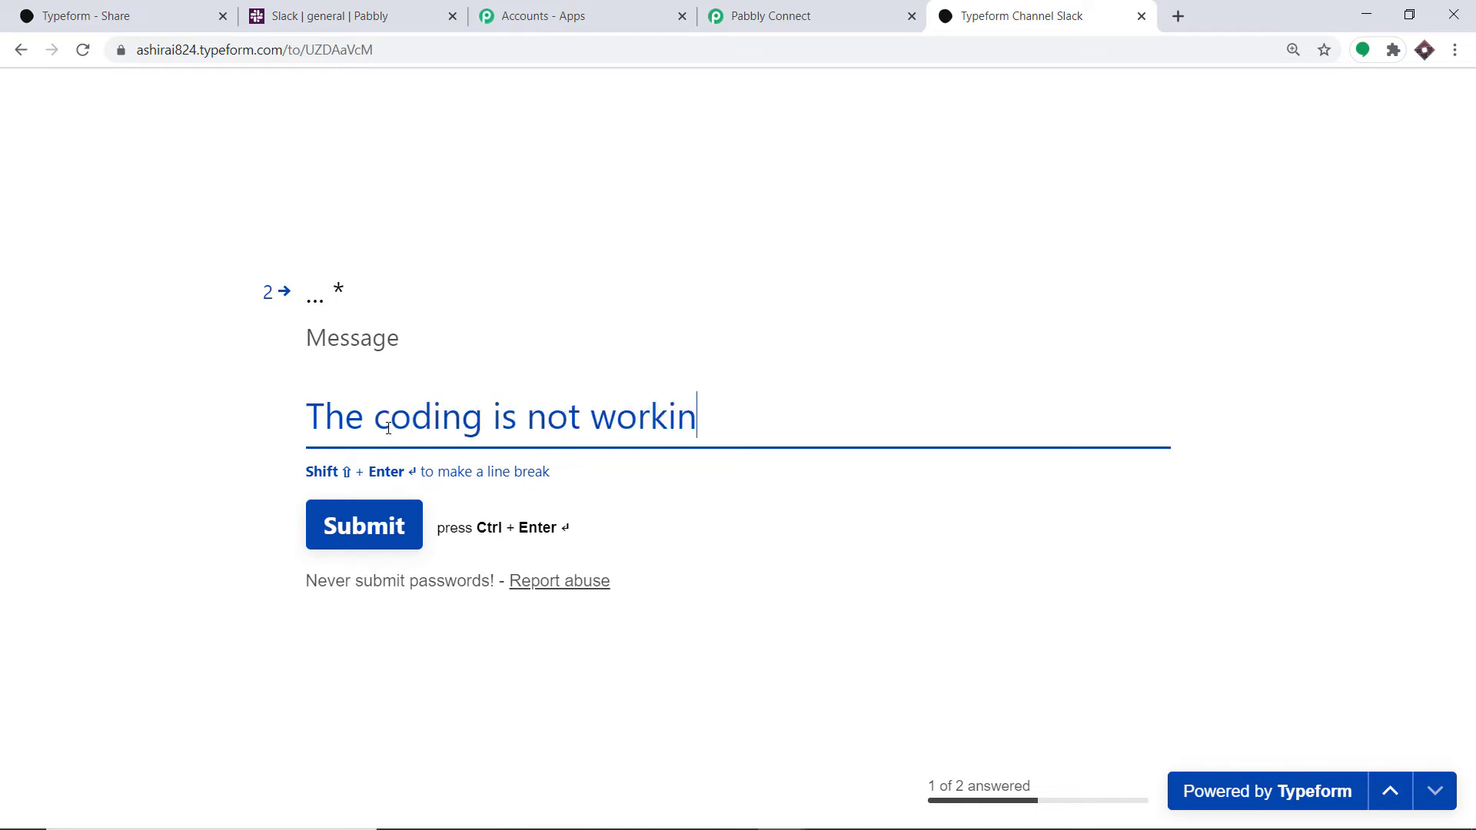
type("g, the f")
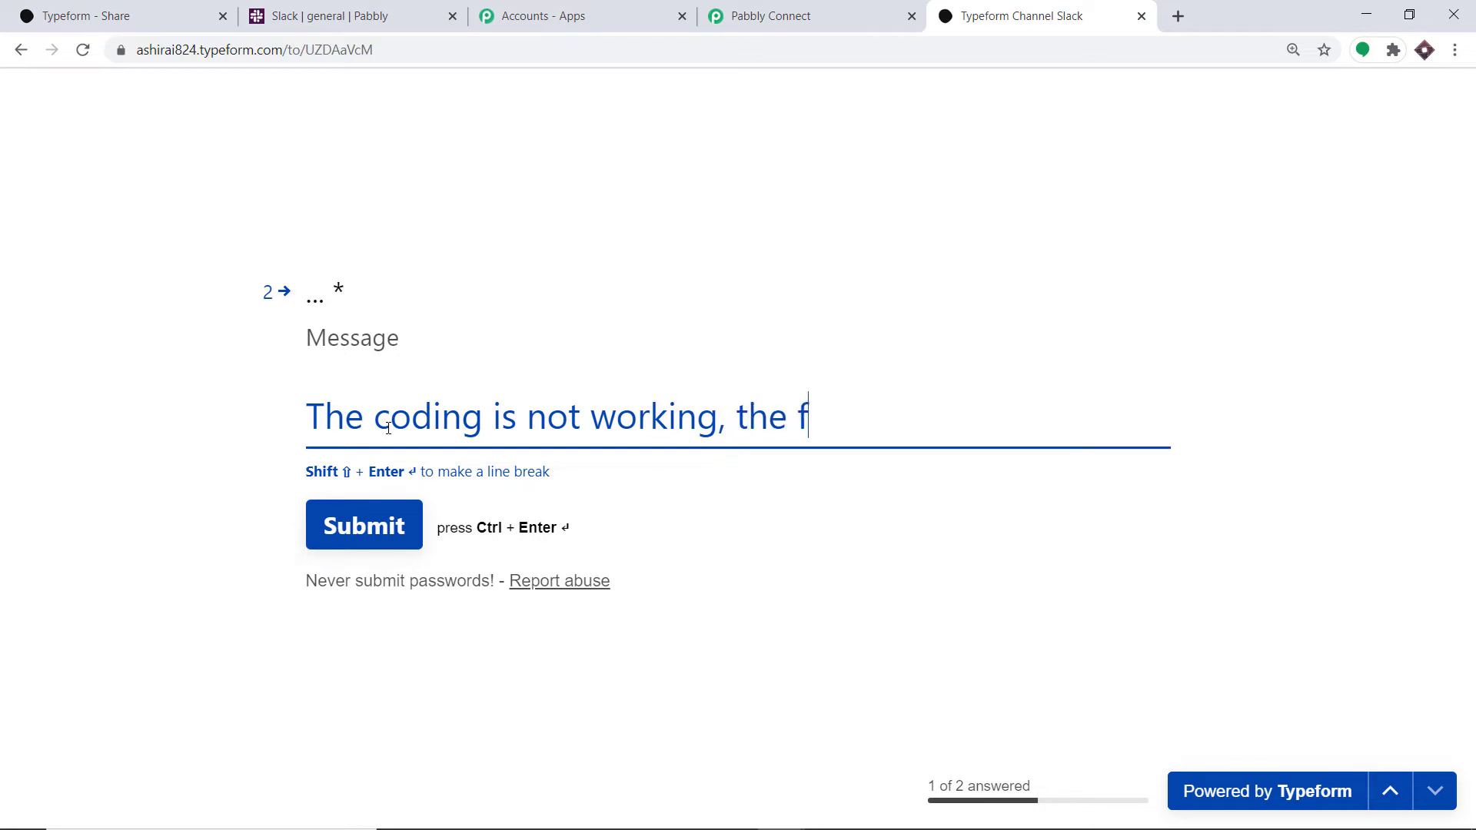
type("or loop")
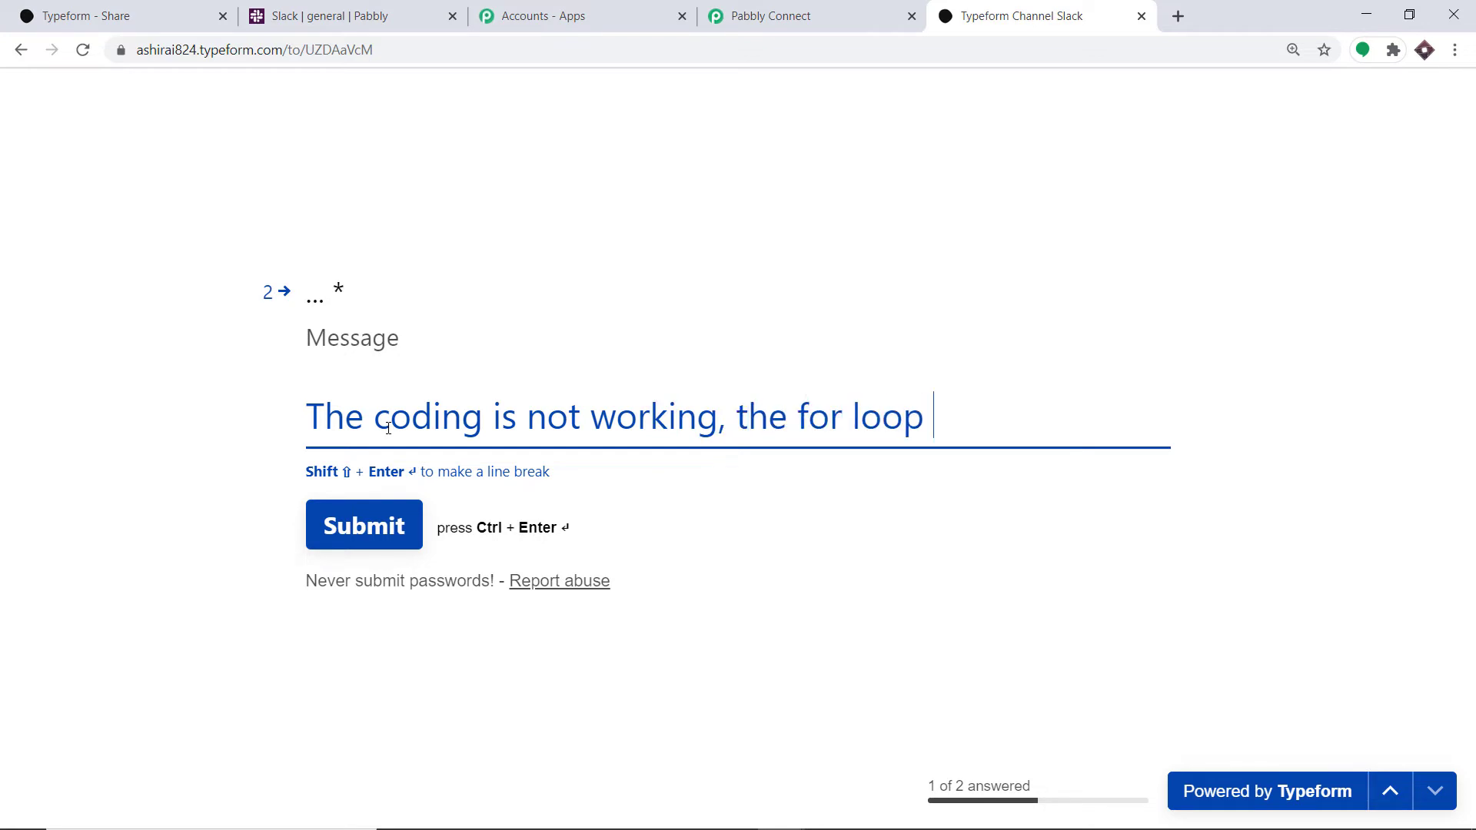
type(" h")
type("as faile")
type(" d")
key("BackSpace")
key("BackSpace")
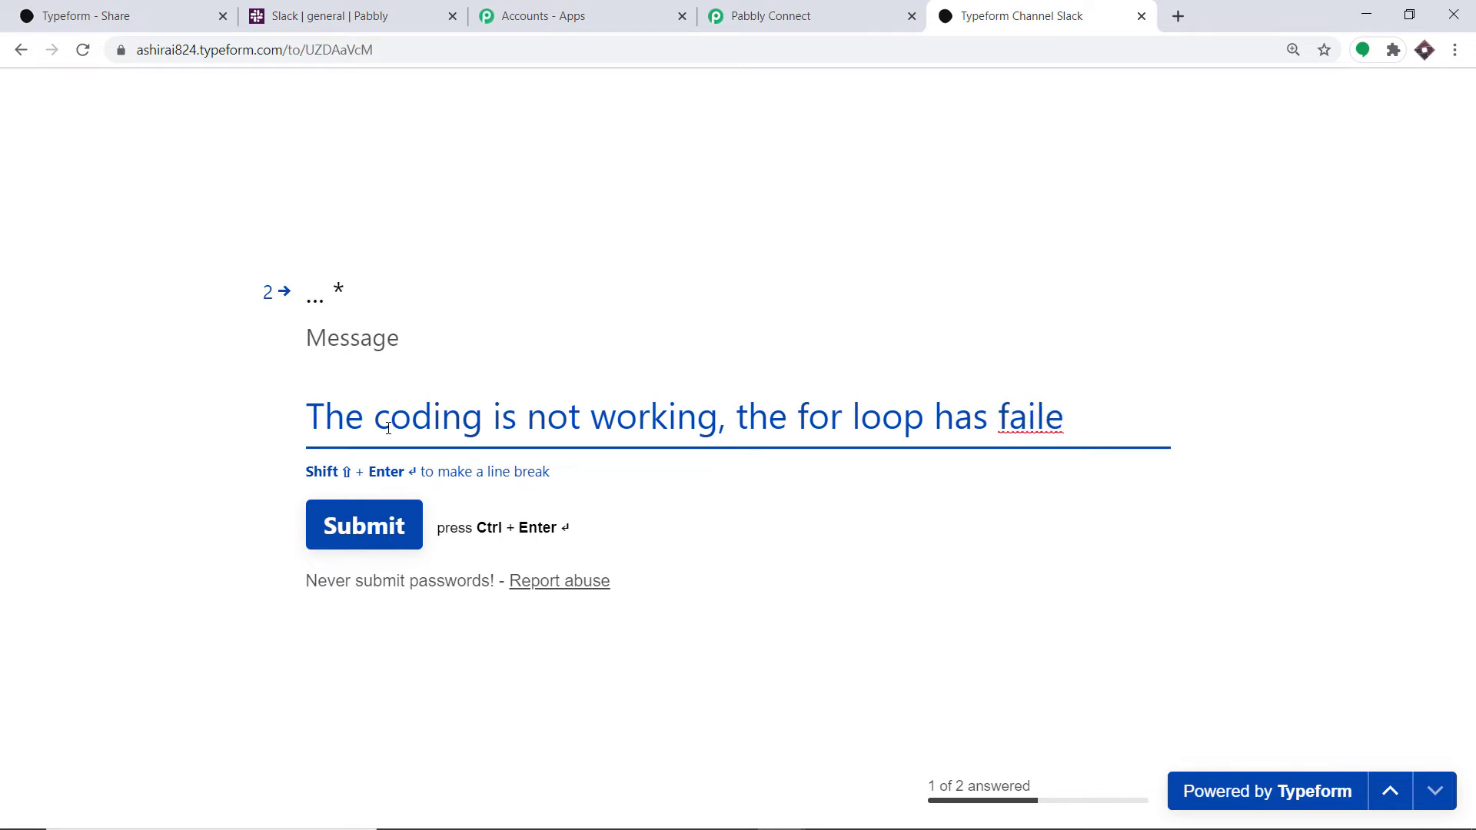
type("d")
left_click(369, 541)
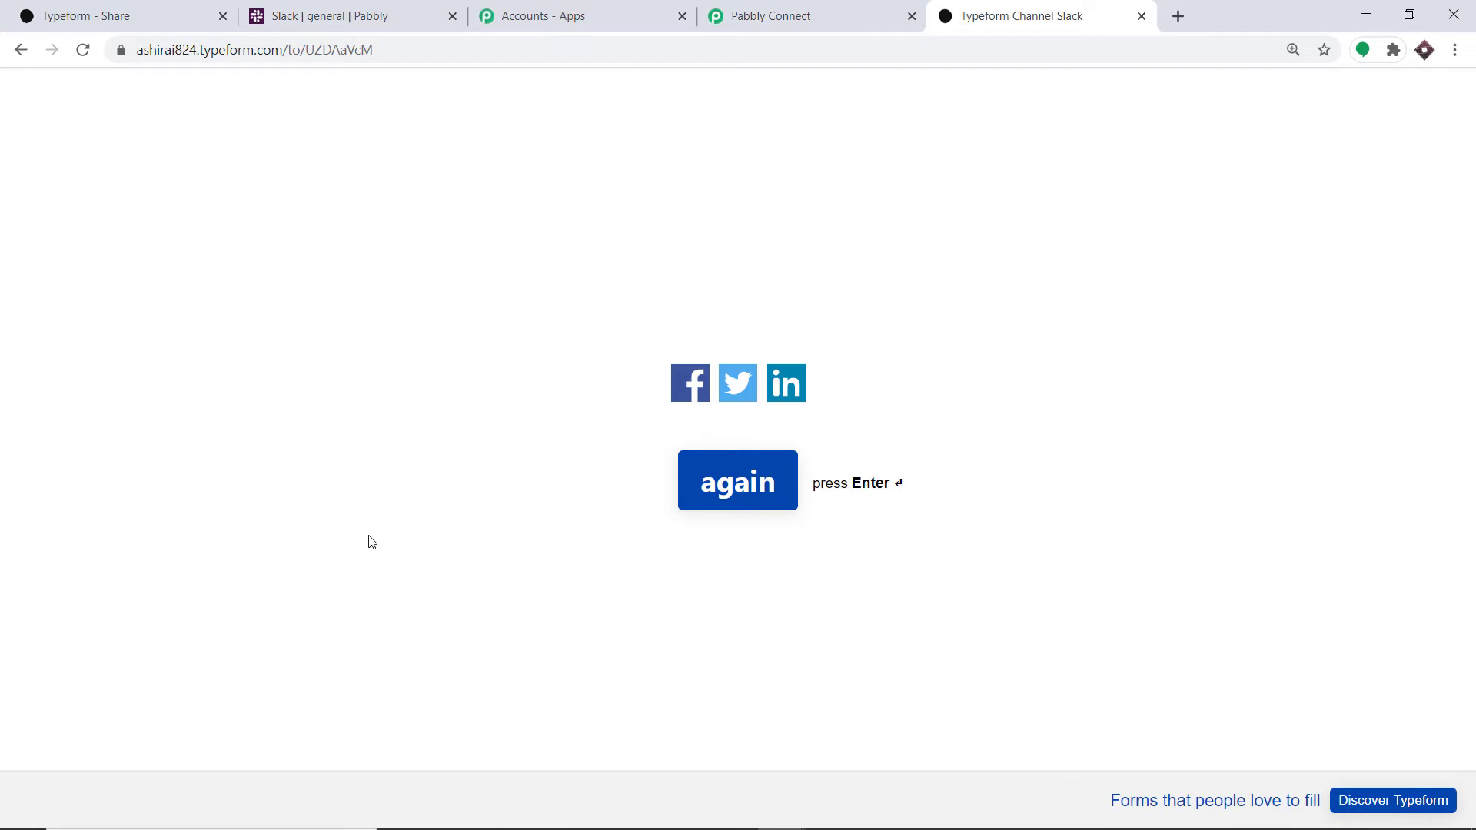
Return to Pabbly Connect and review the captured webhook response, enlarging the message answer's field to read its full text.
left_click(775, 10)
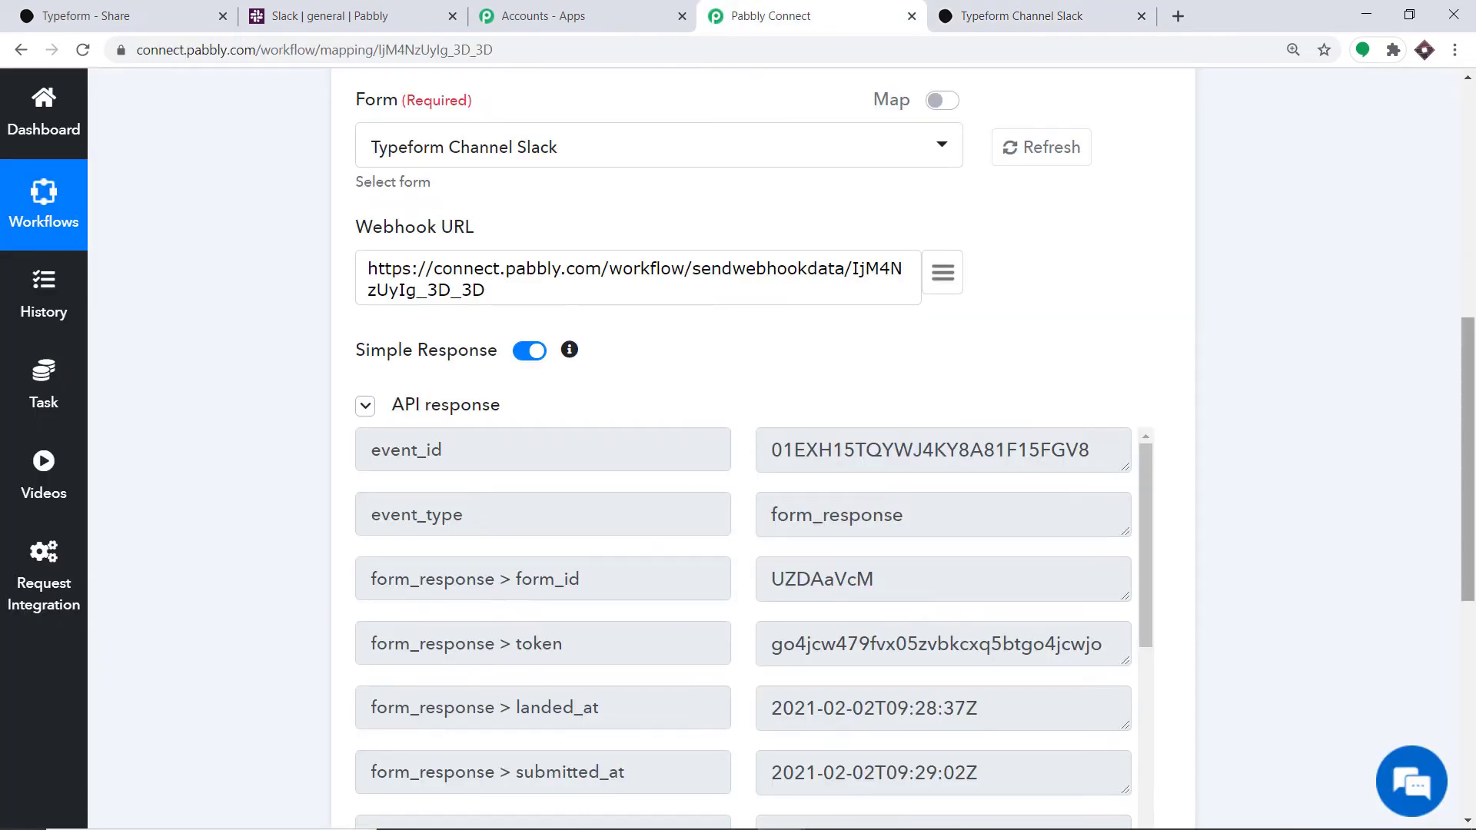
scroll(738, 461, "down", 3)
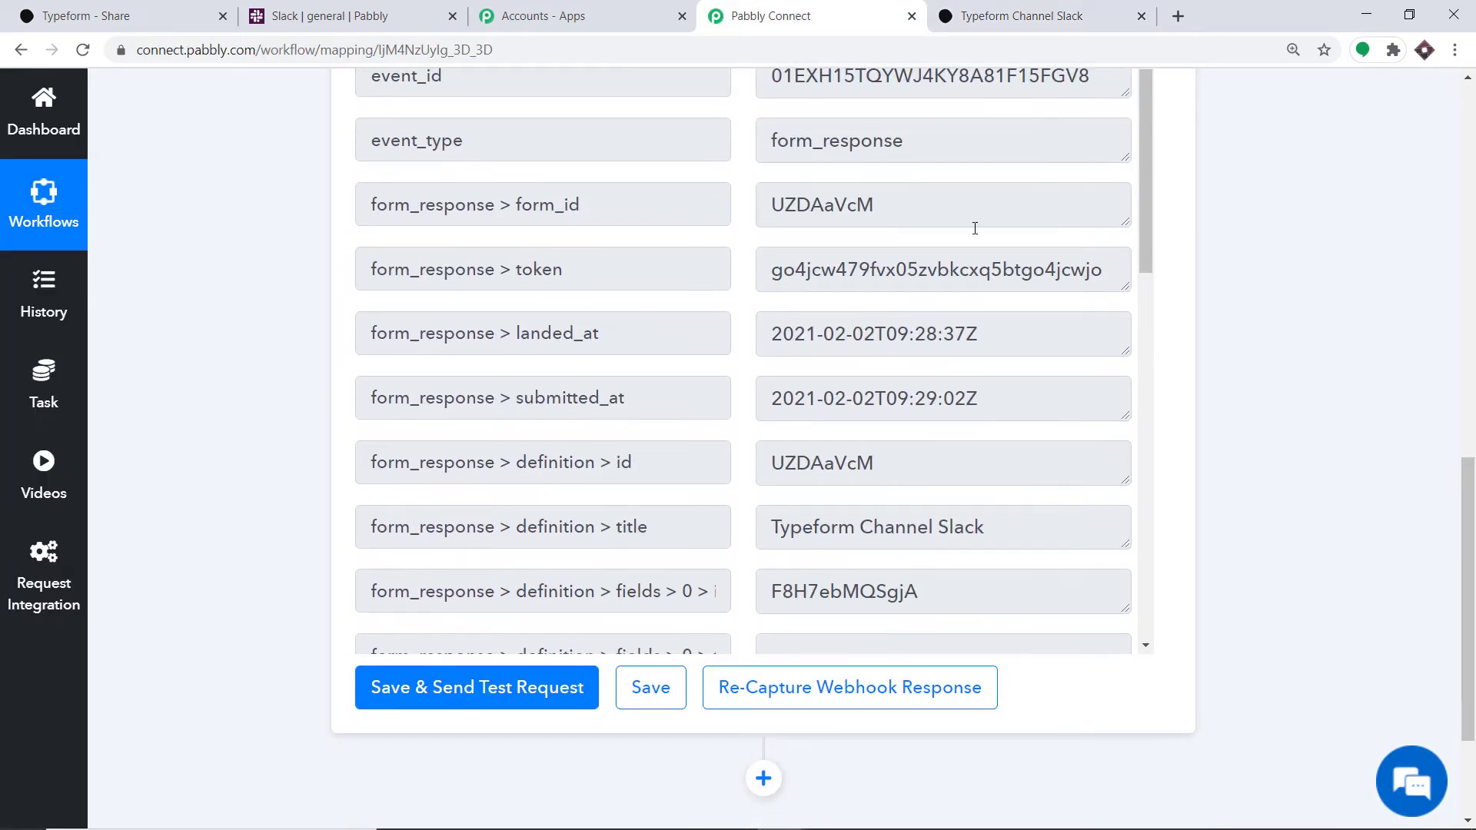
scroll(788, 201, "down", 9)
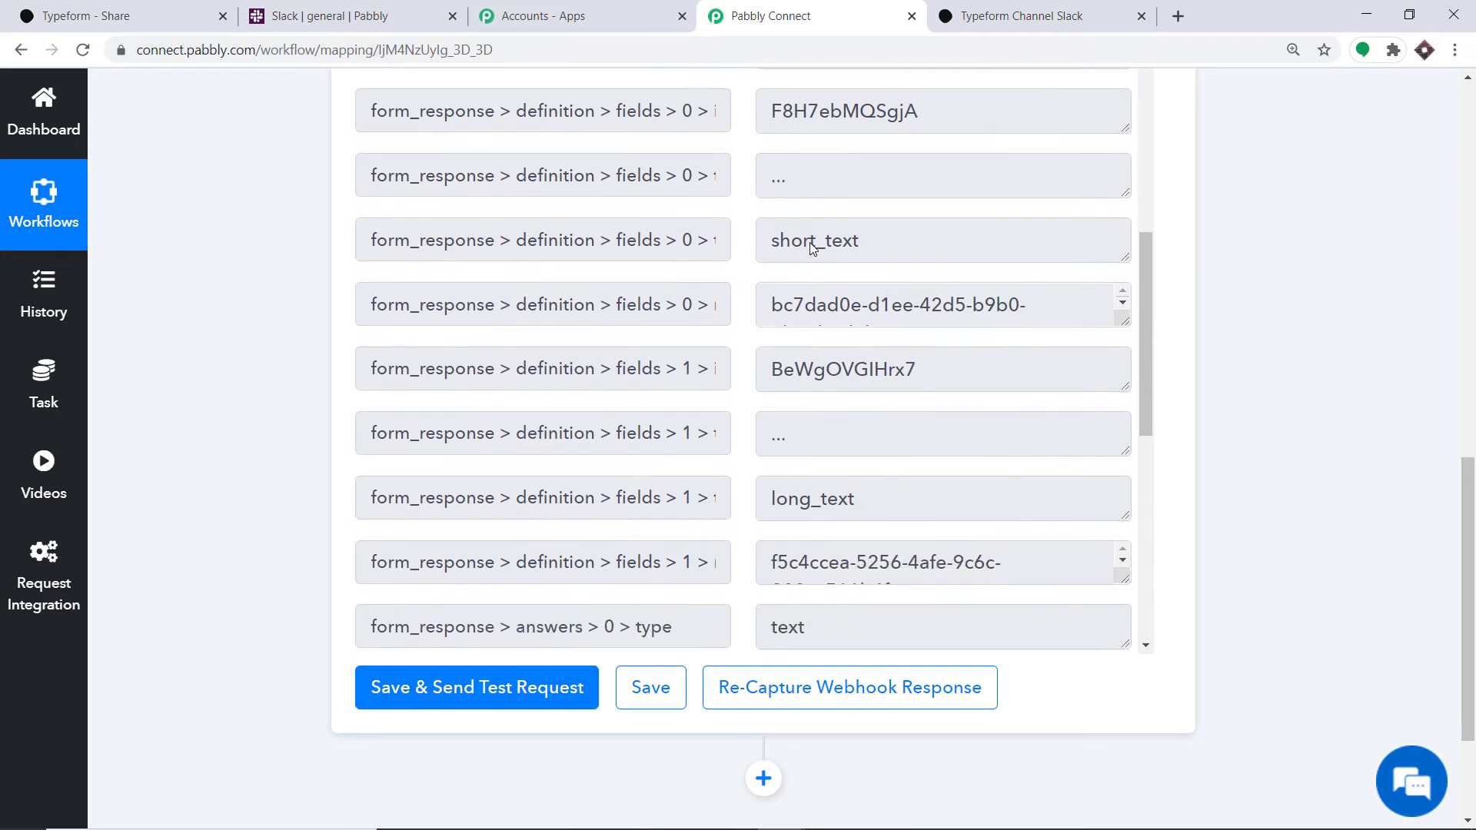
scroll(812, 247, "down", 5)
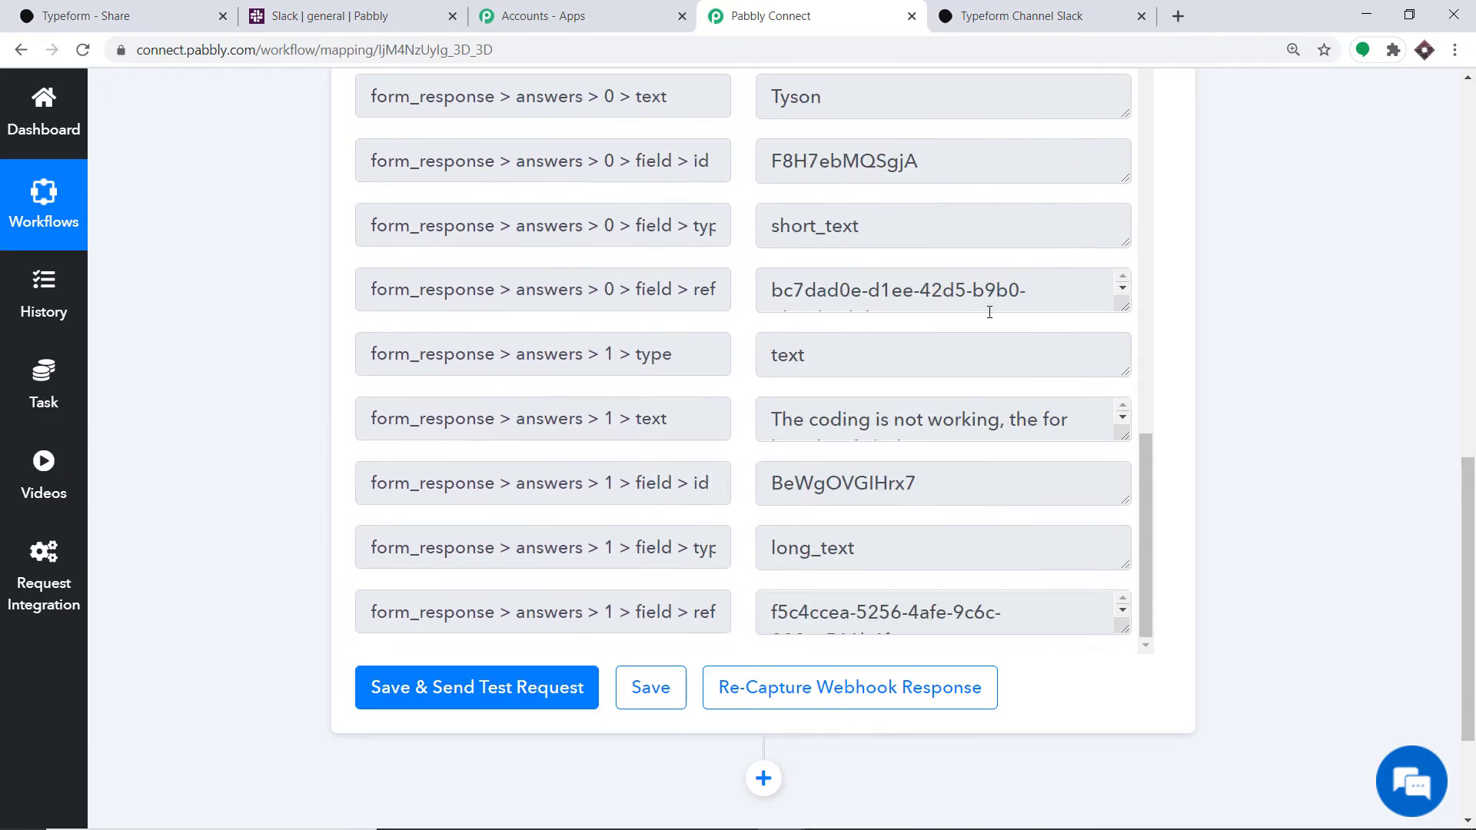
left_click_drag(1125, 435, 1122, 493)
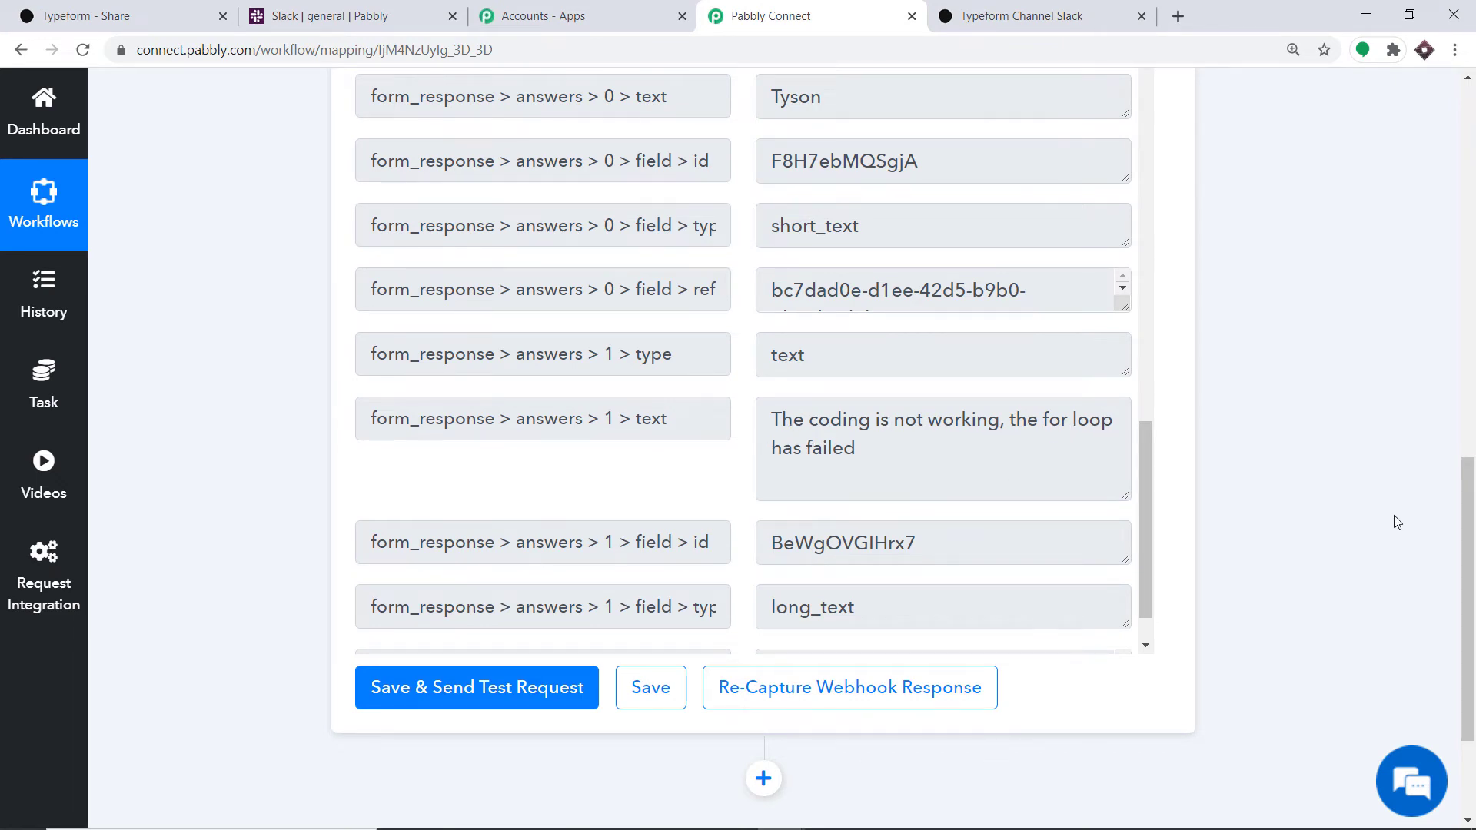
scroll(1268, 499, "up", 3)
scroll(792, 450, "up", 2)
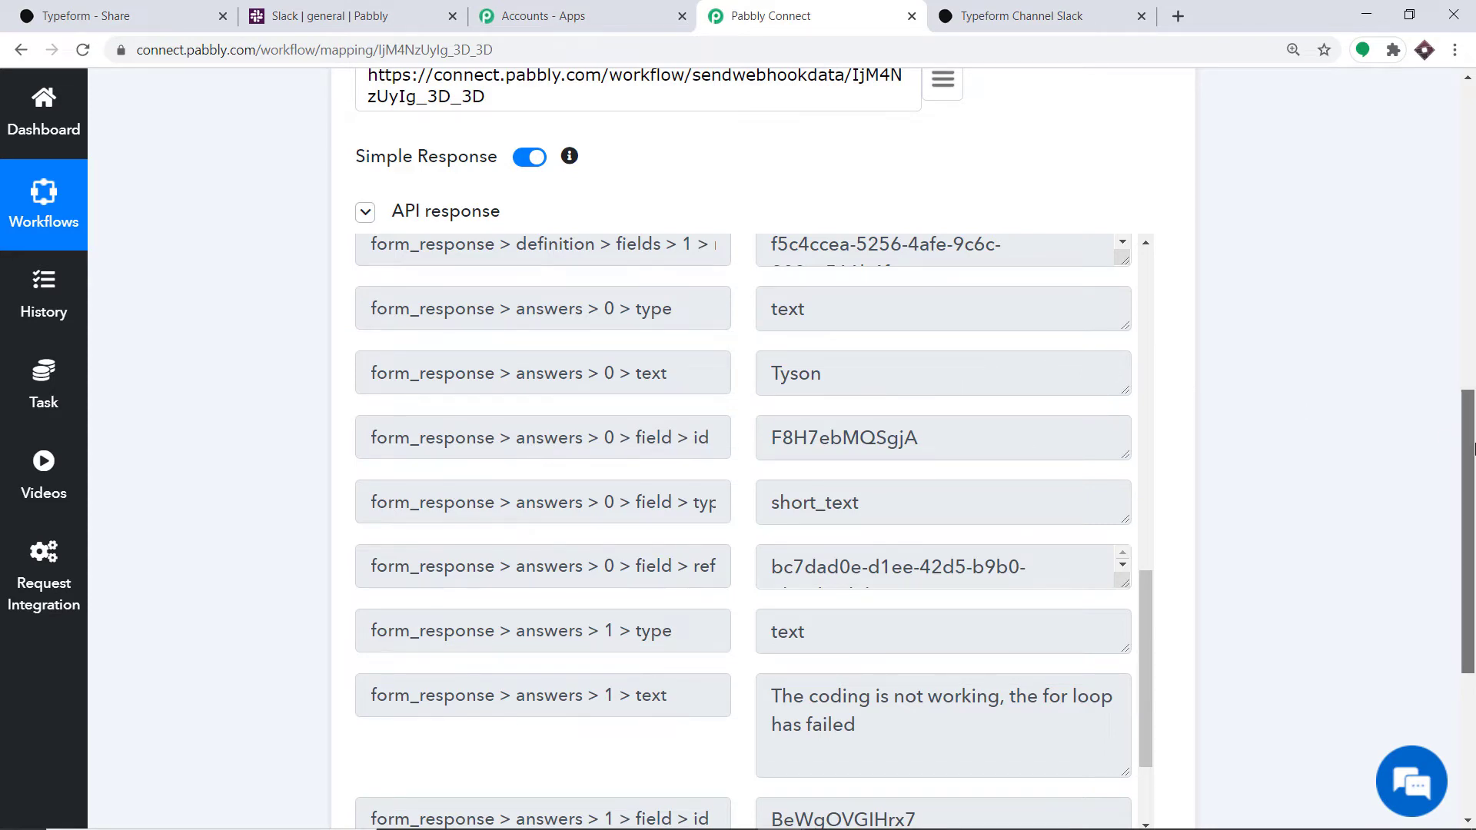
Add an action below the trigger with Slack as the app and Send Channel Message (without Image) as the action event.
left_click_drag(1468, 447, 1468, 603)
left_click(759, 590)
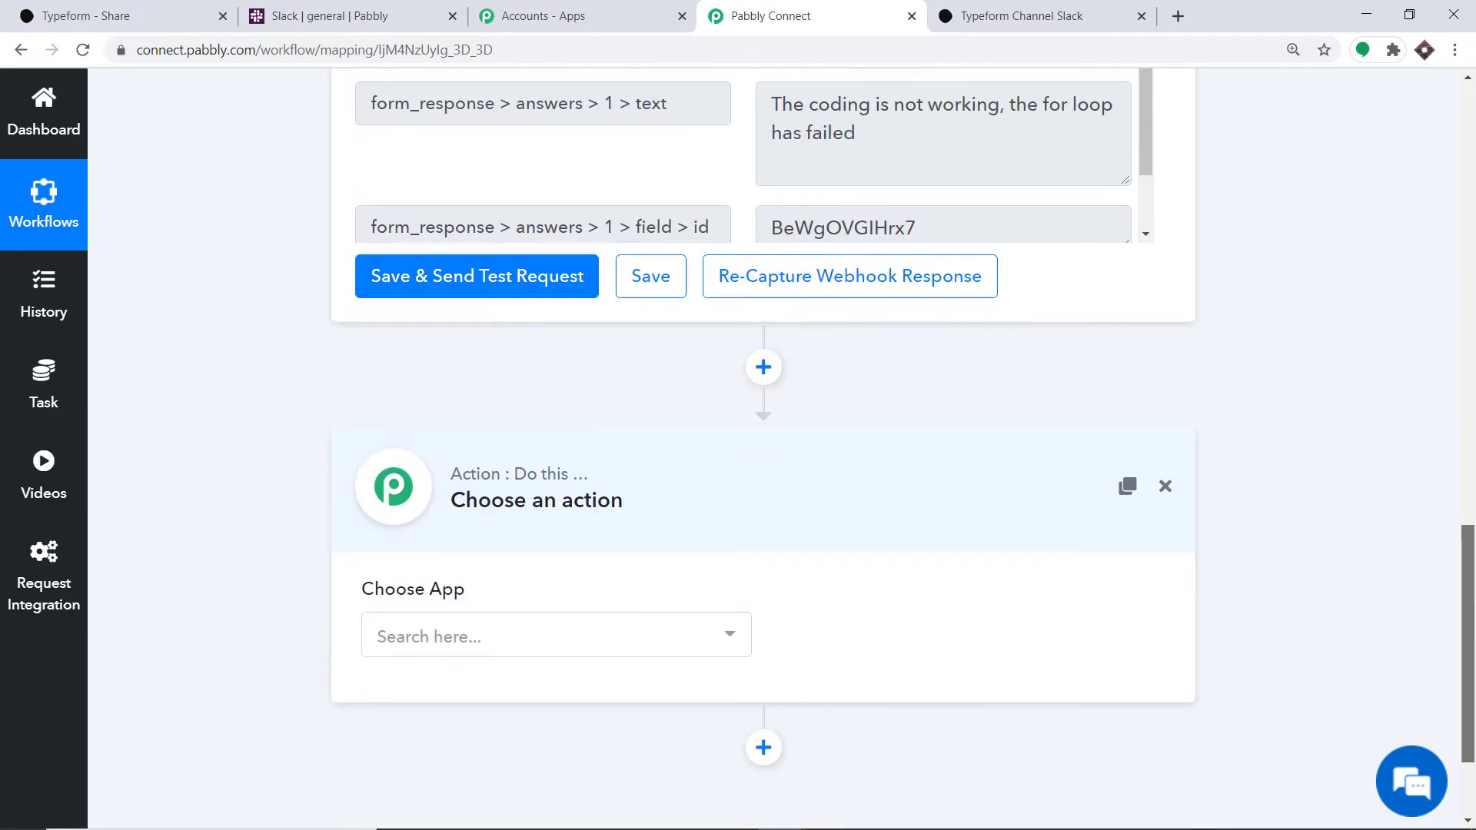
left_click_drag(1468, 662, 1468, 714)
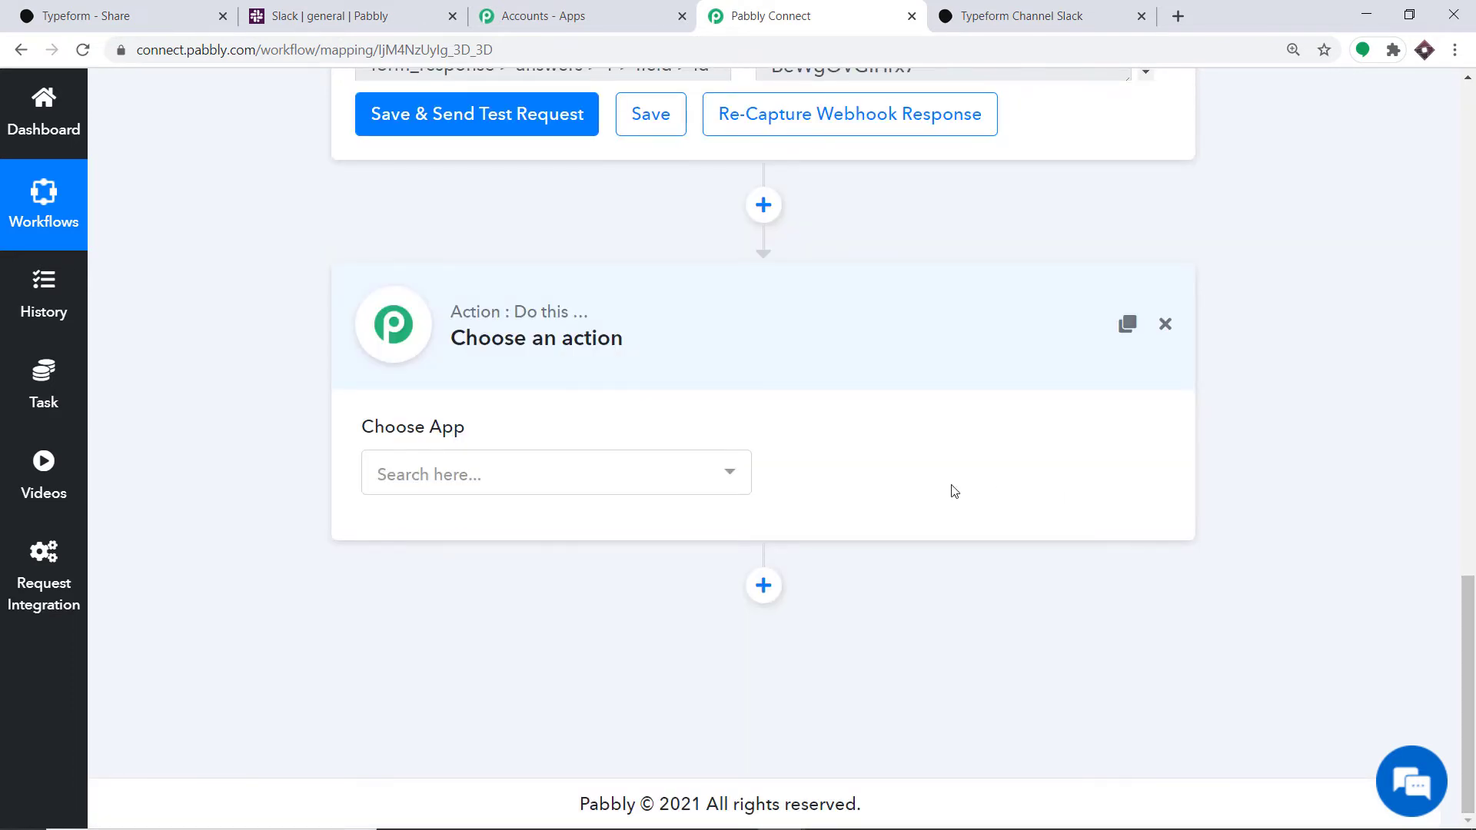
left_click(560, 477)
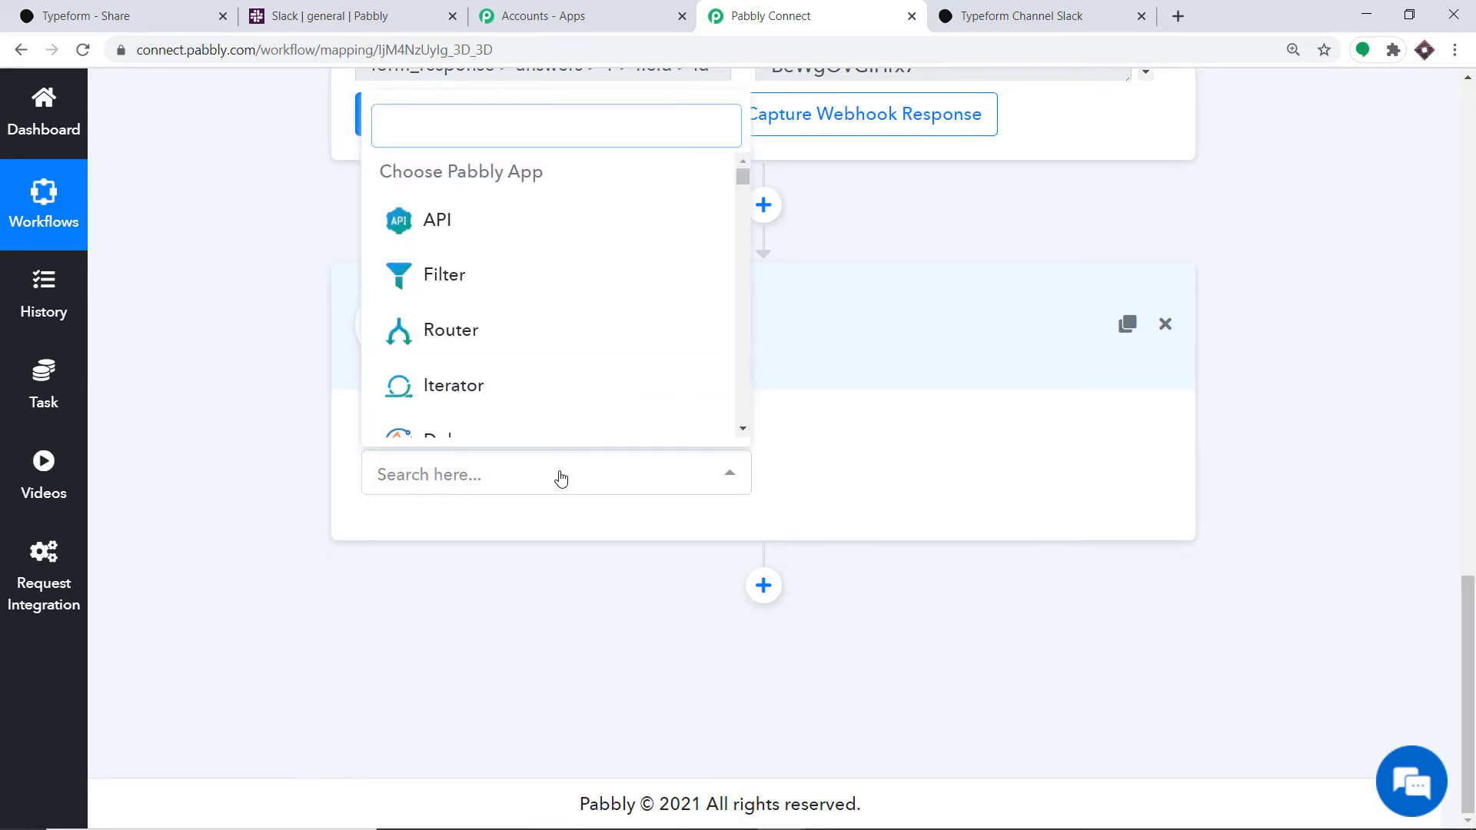
type("slack")
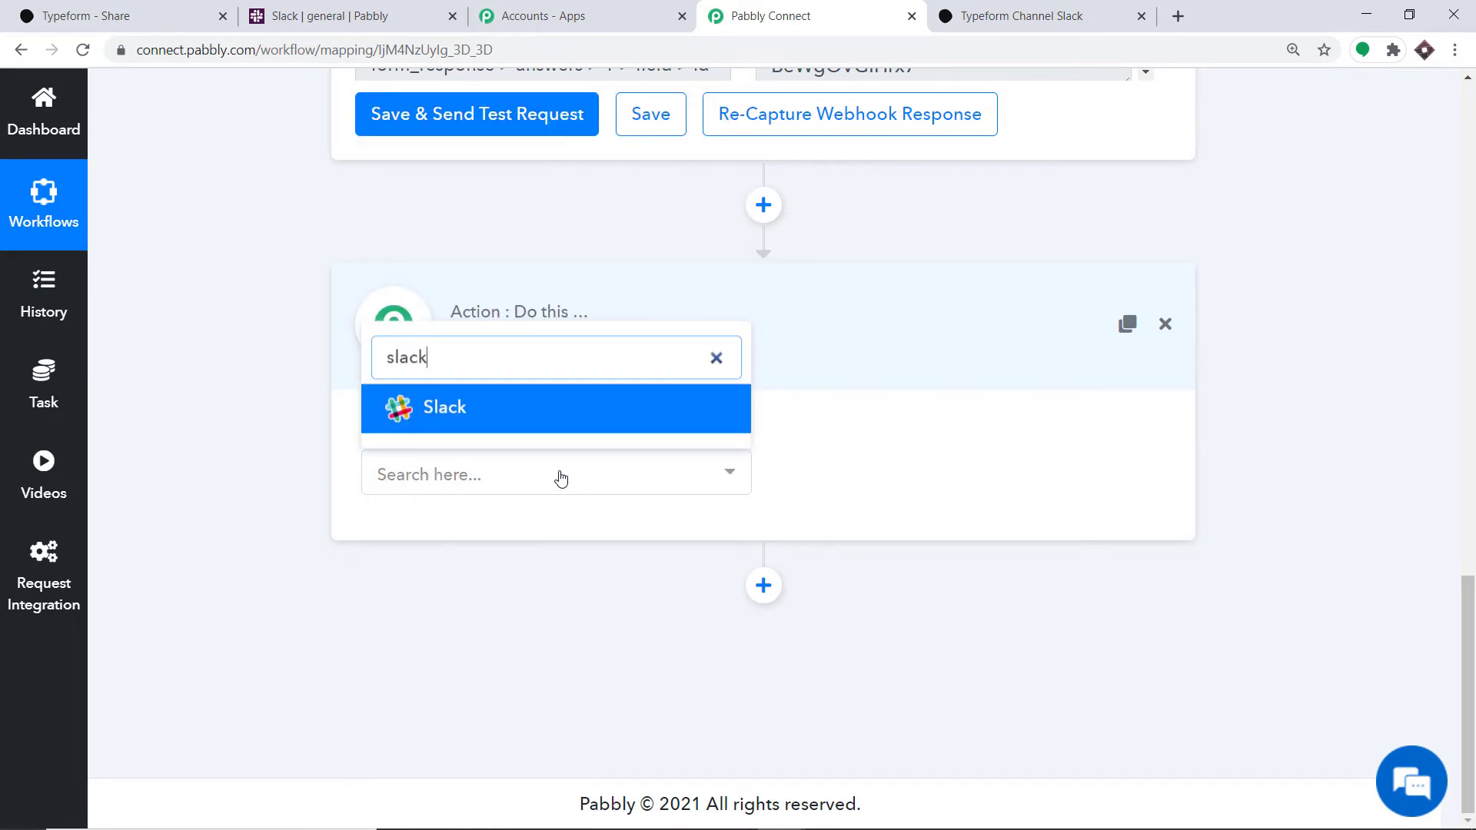
left_click(543, 412)
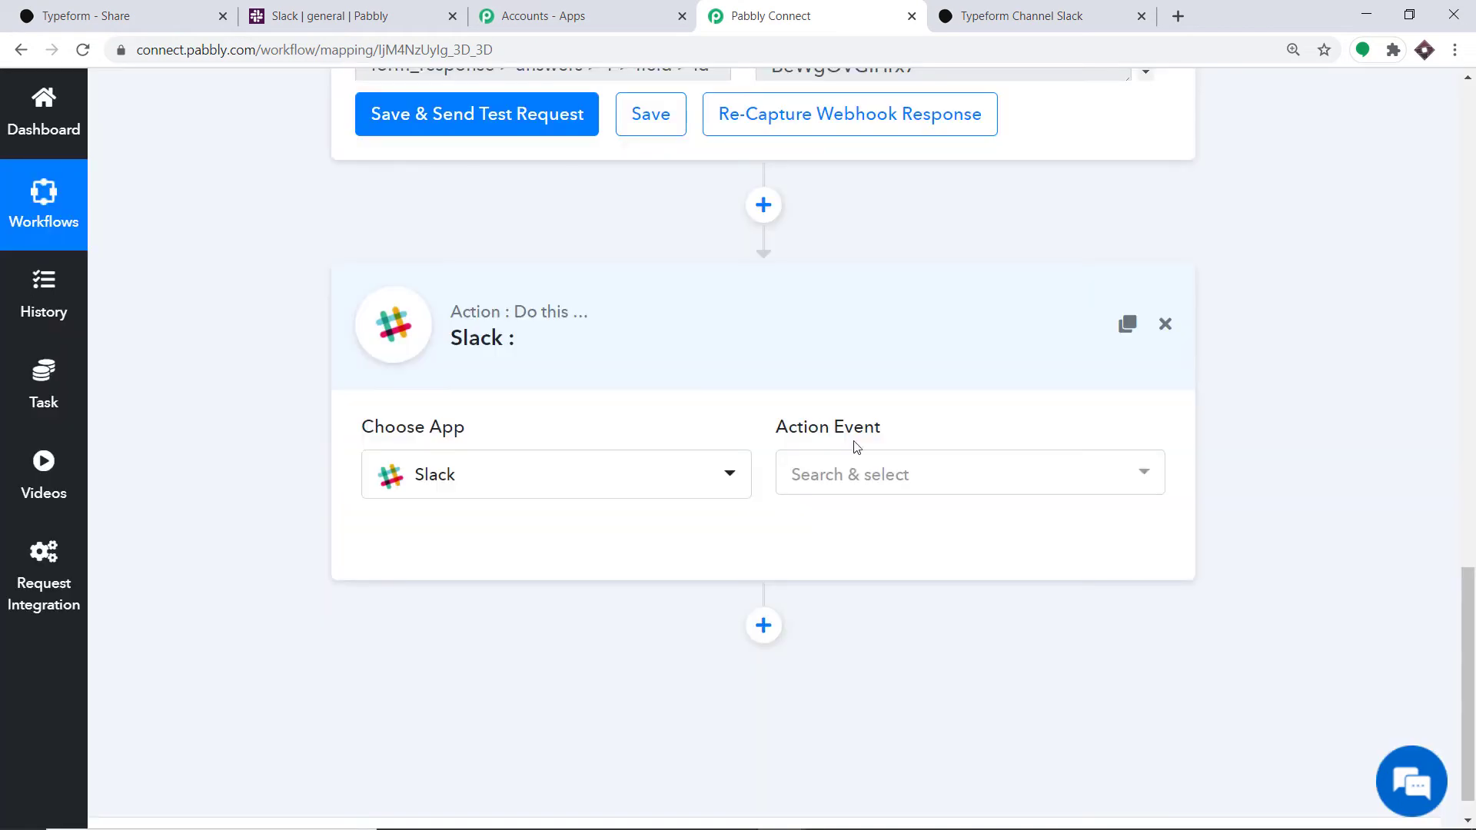
left_click(875, 471)
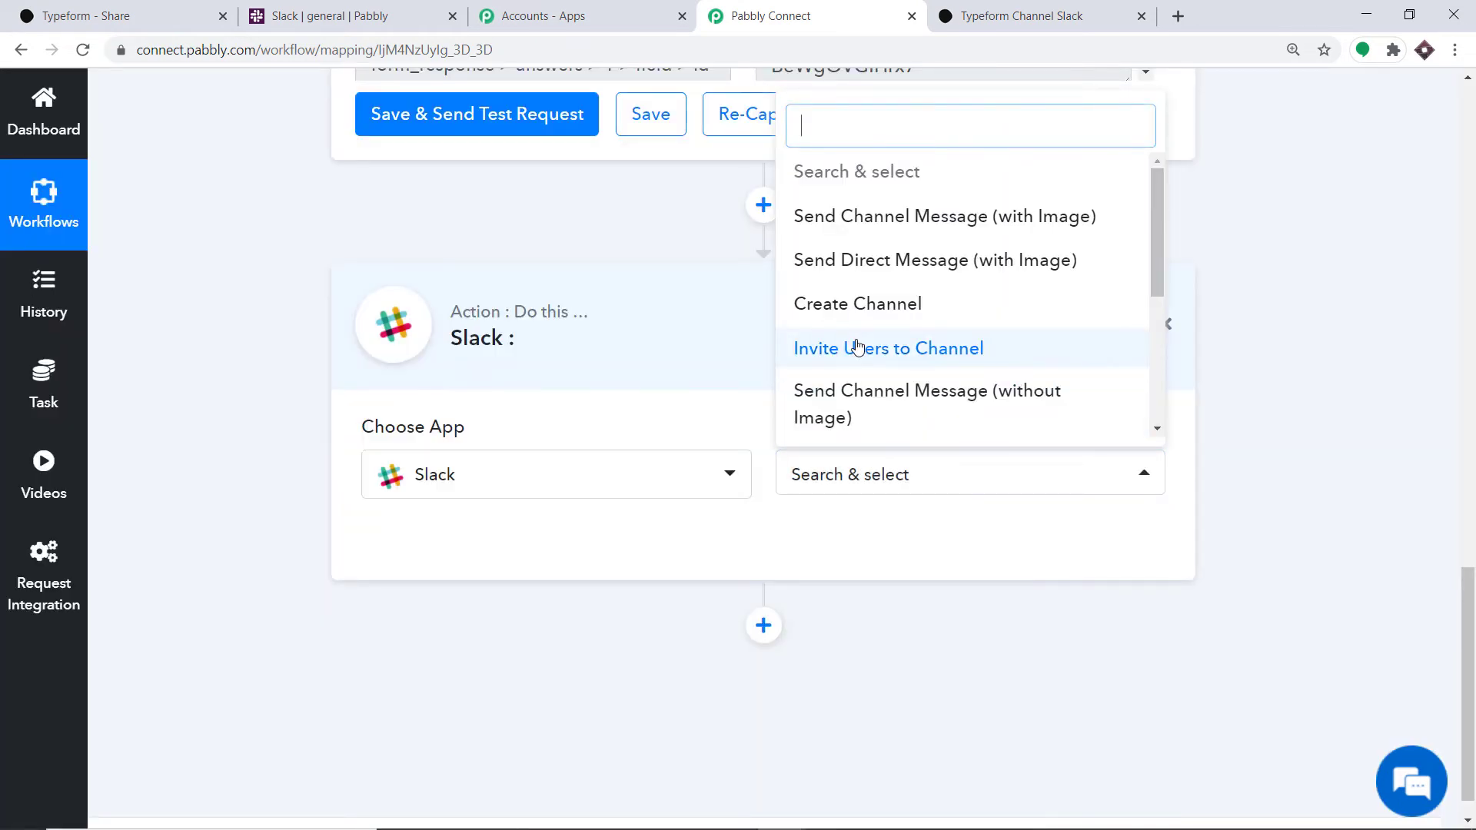
scroll(858, 338, "down", 2)
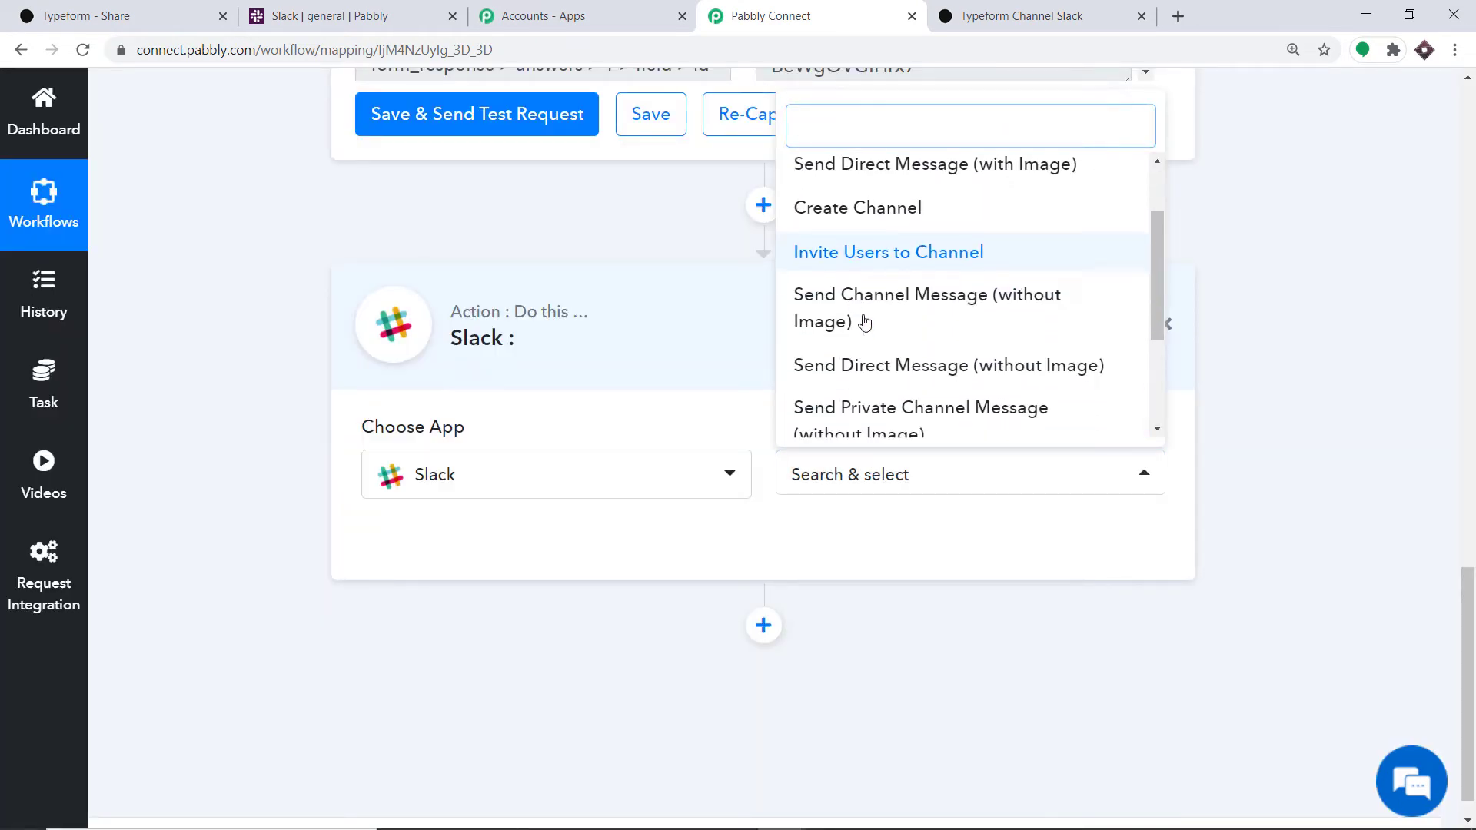
left_click(932, 298)
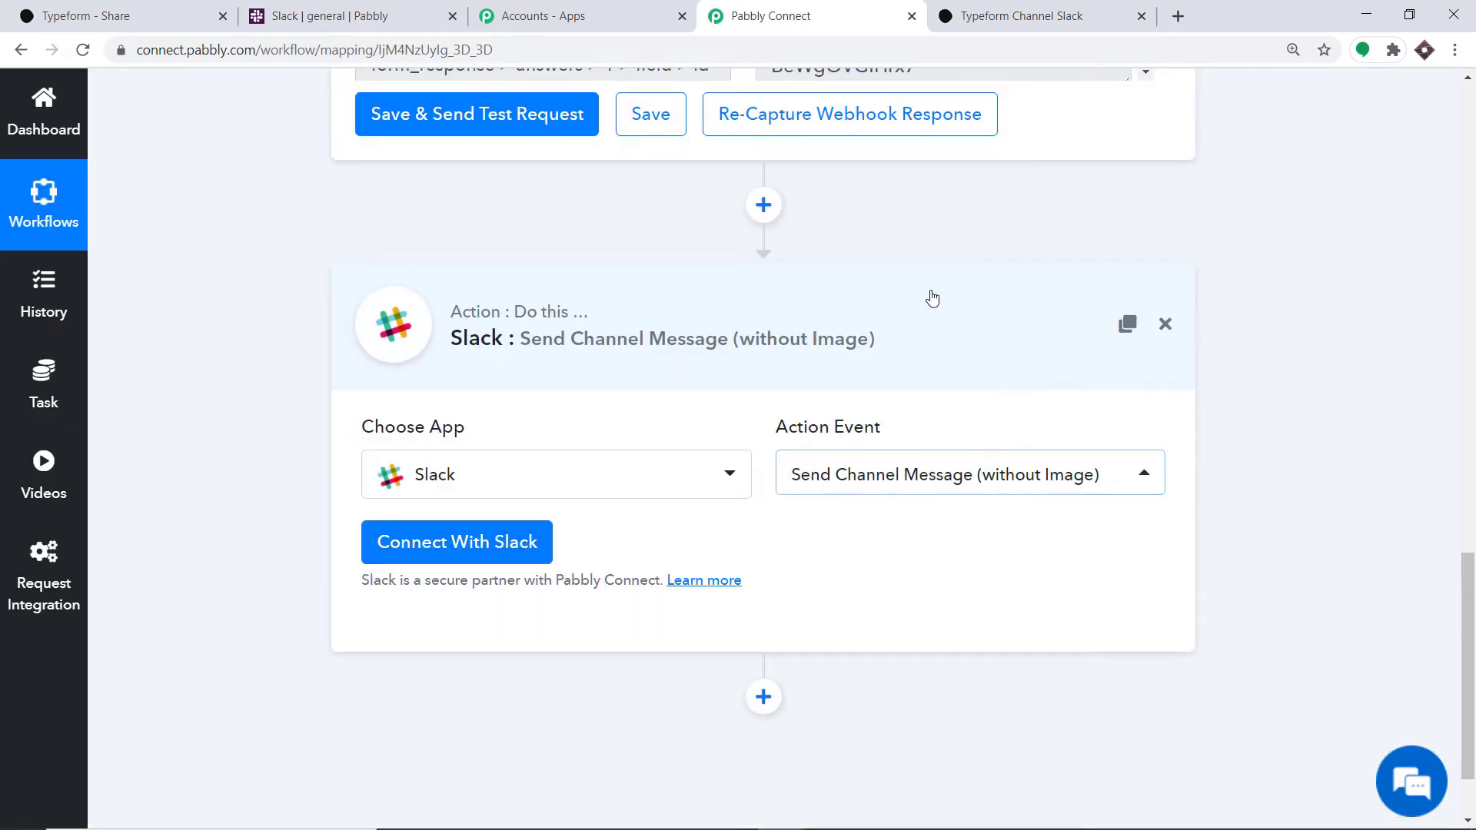
Connect Slack to the action with new credentials, allowing Pabbly Connect access to the Pabbly Slack workspace.
left_click(465, 551)
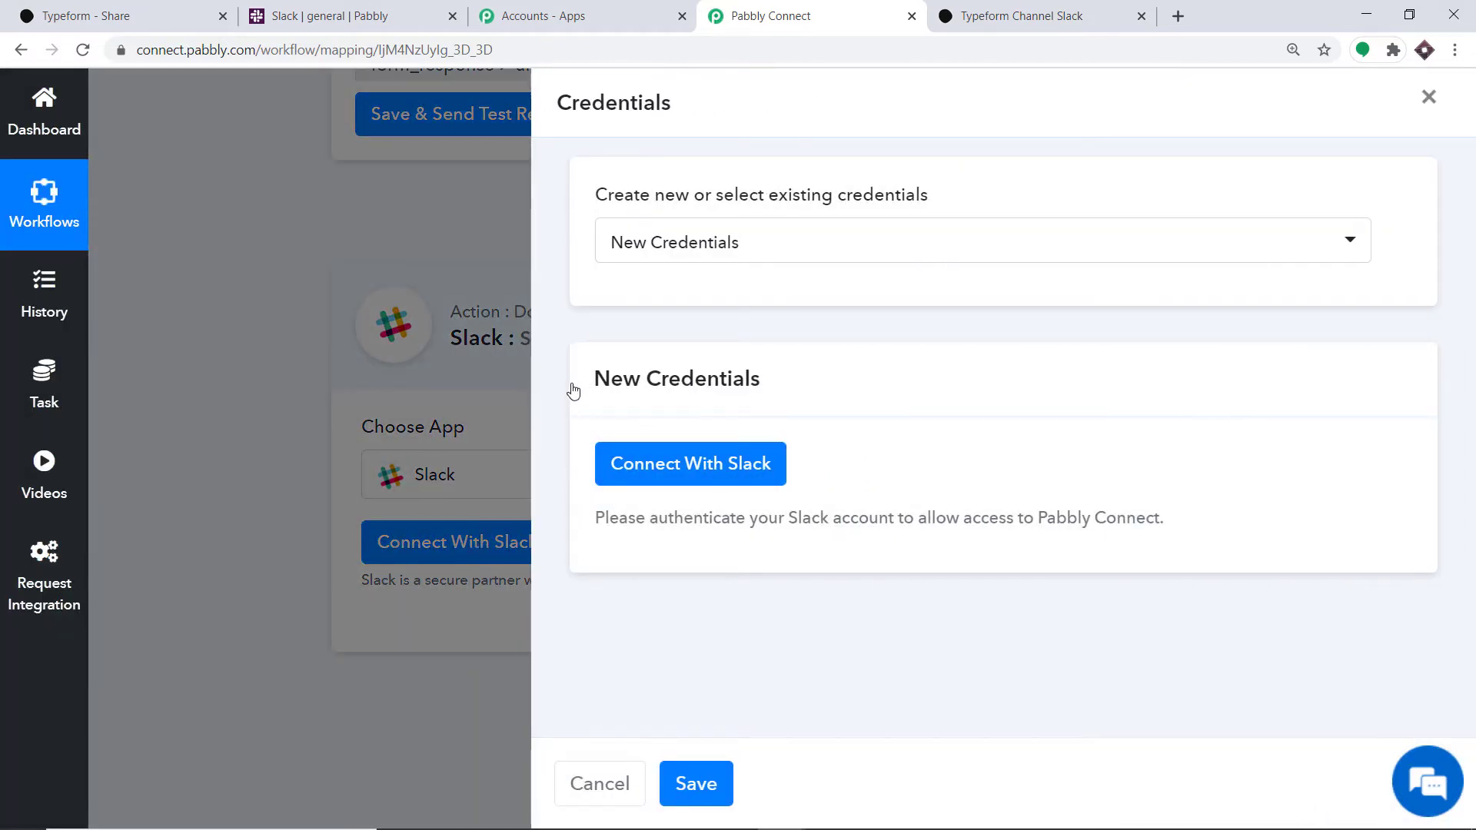
left_click(642, 473)
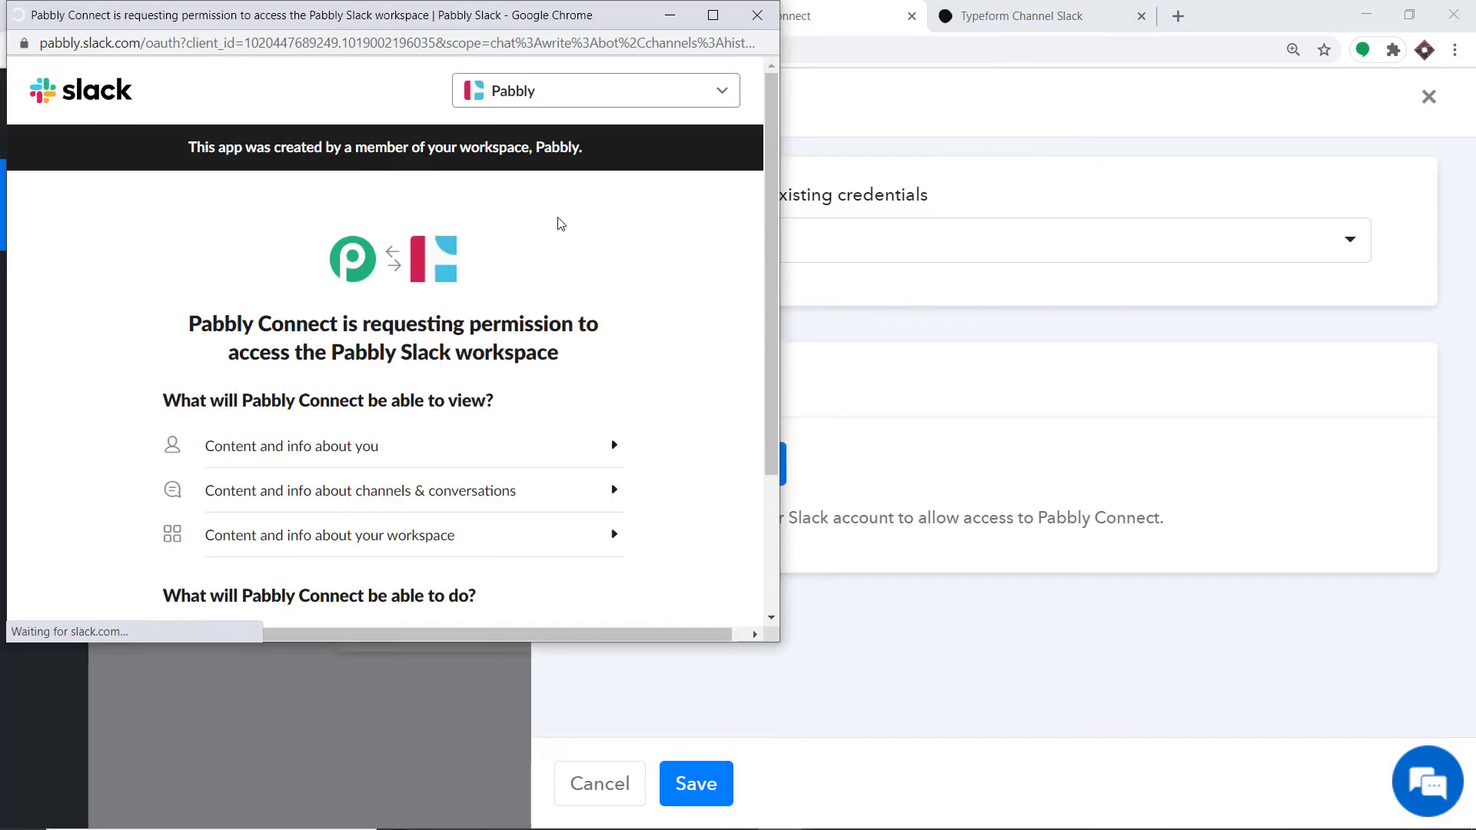
scroll(560, 395, "down", 3)
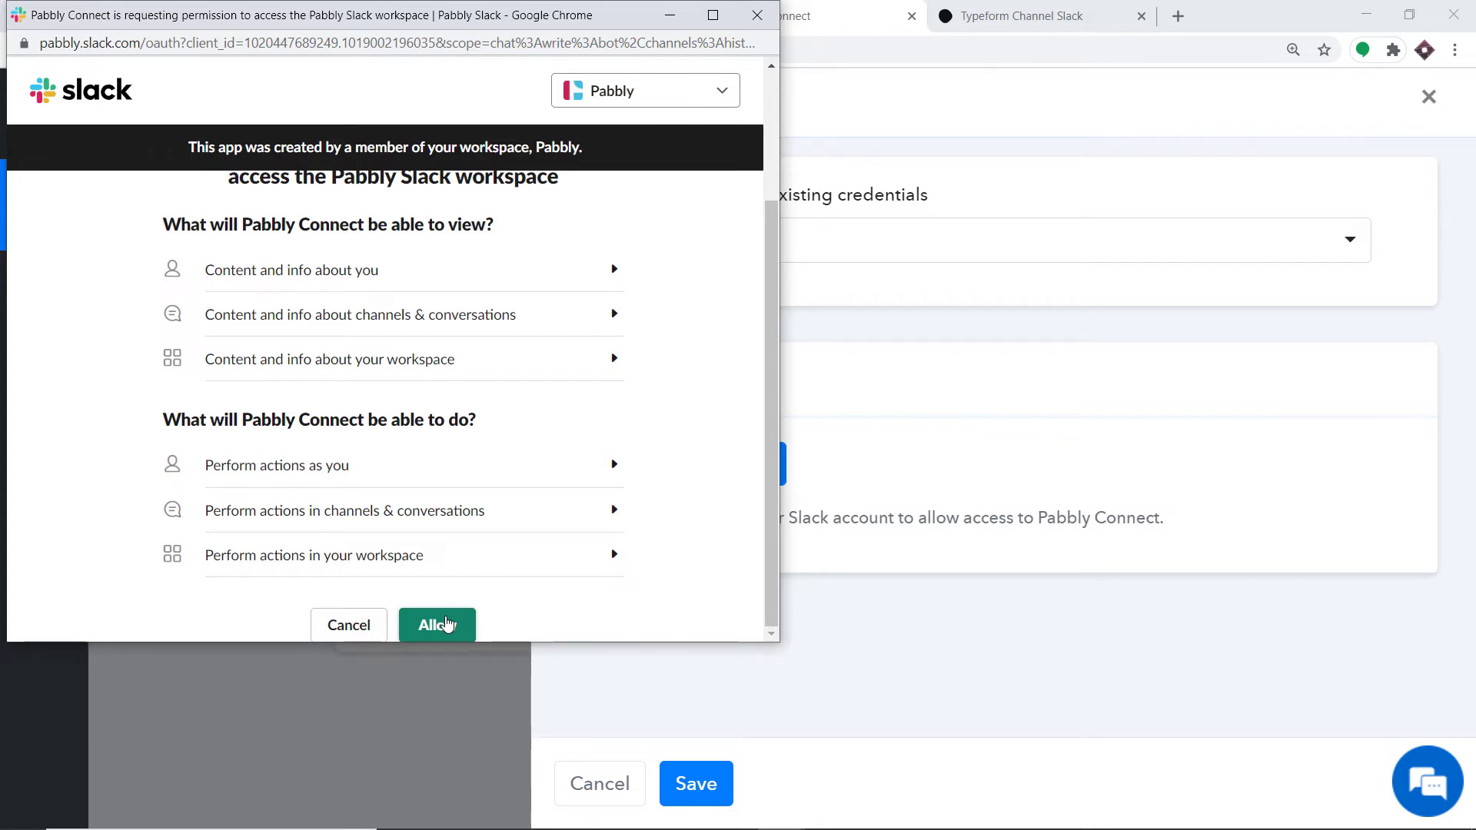
left_click(448, 624)
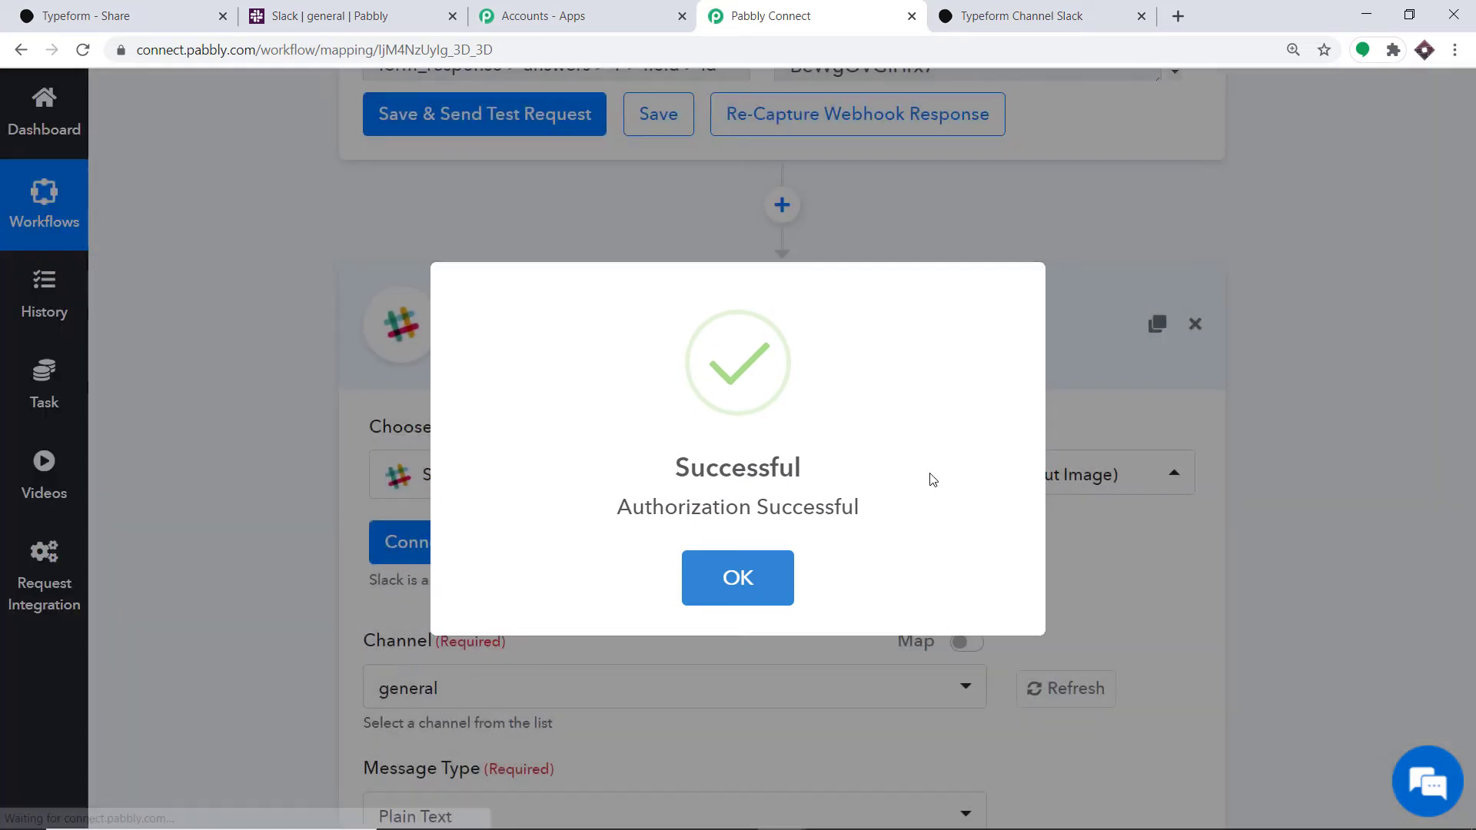
left_click(764, 581)
scroll(799, 404, "down", 6)
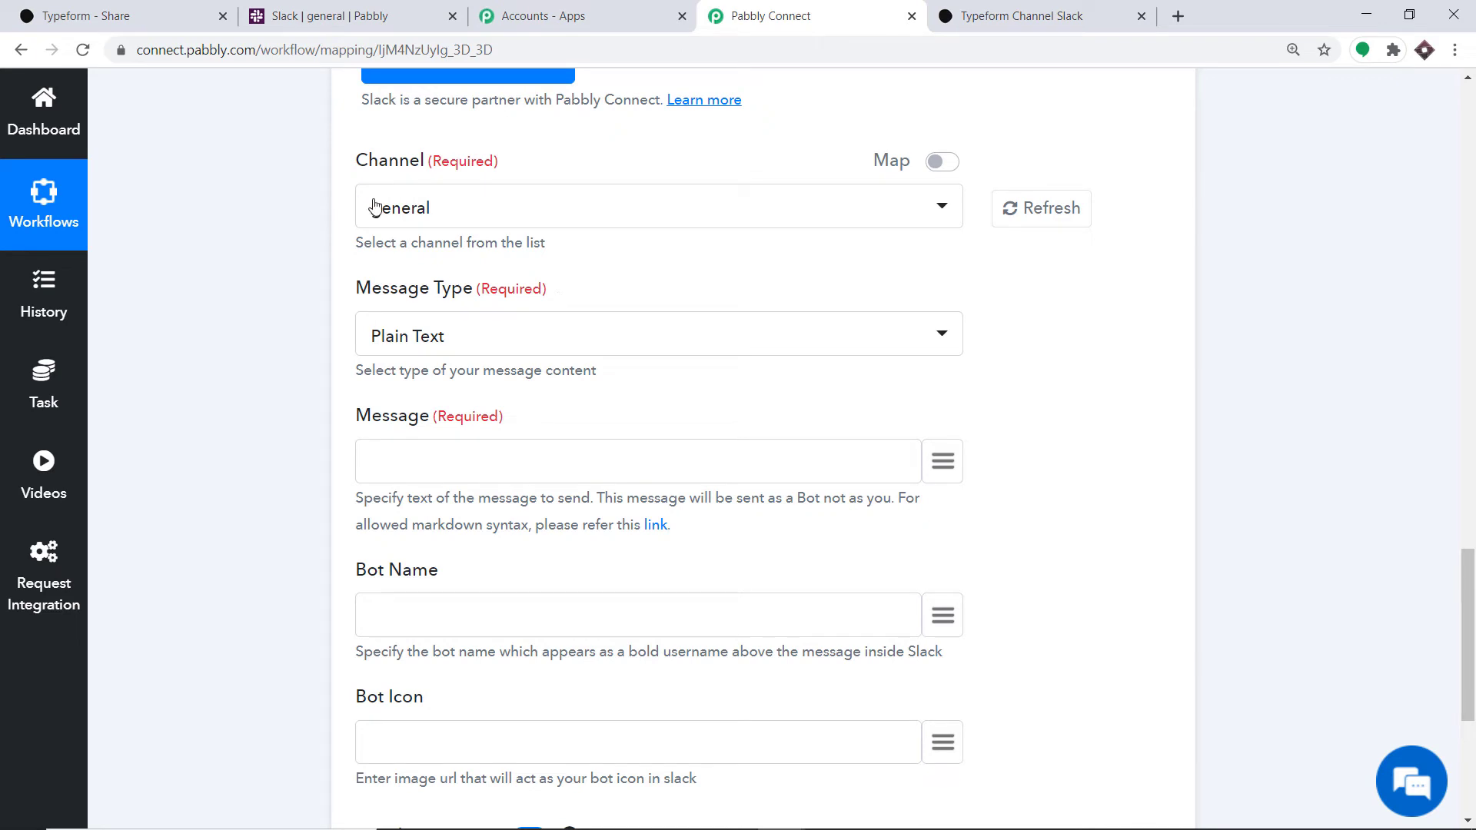
Compare the channels offered for the Slack action with the channels in the Pabbly Slack workspace.
left_click(438, 212)
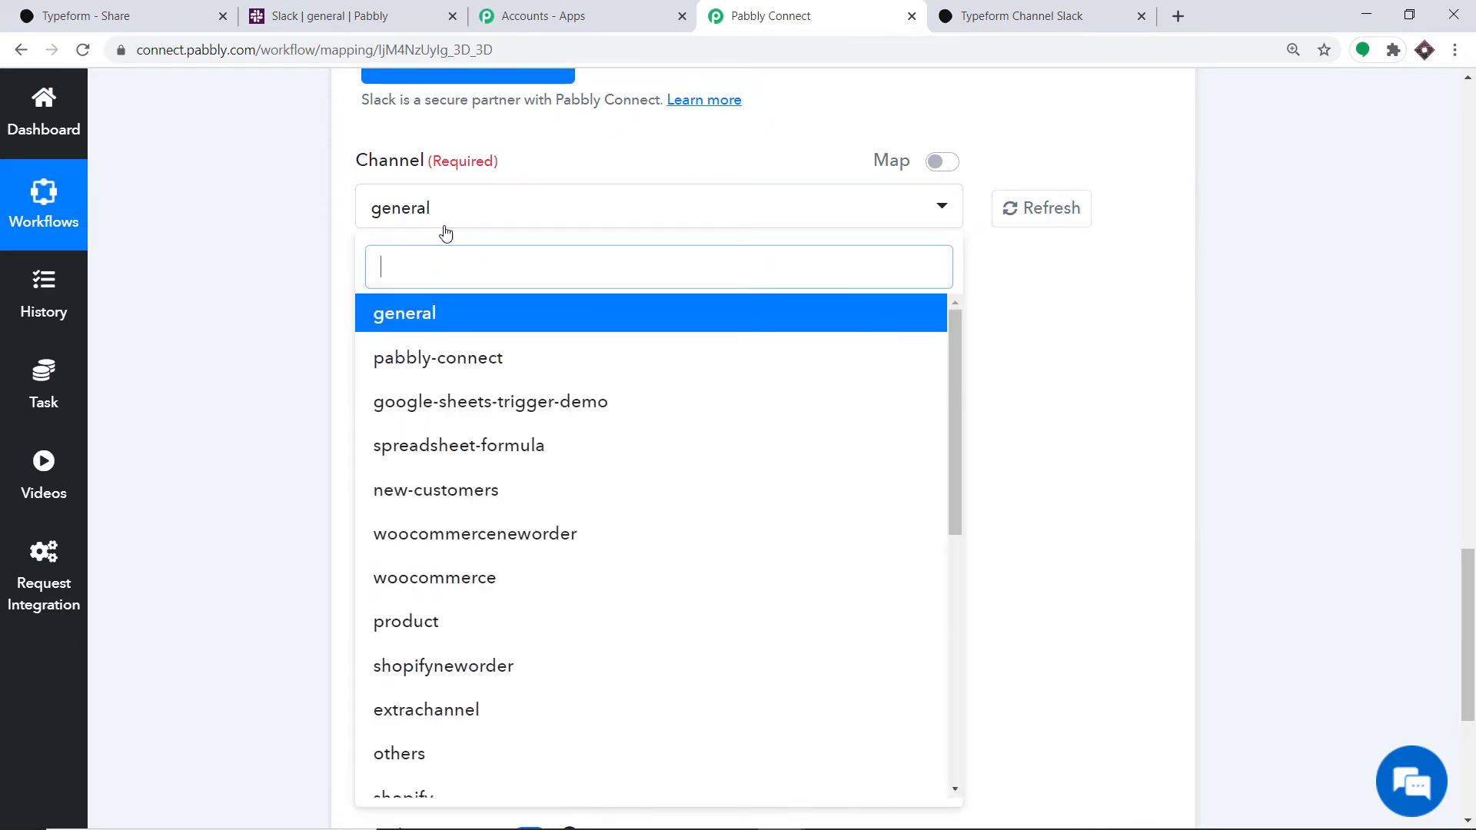
scroll(588, 507, "down", 6)
scroll(587, 543, "down", 1)
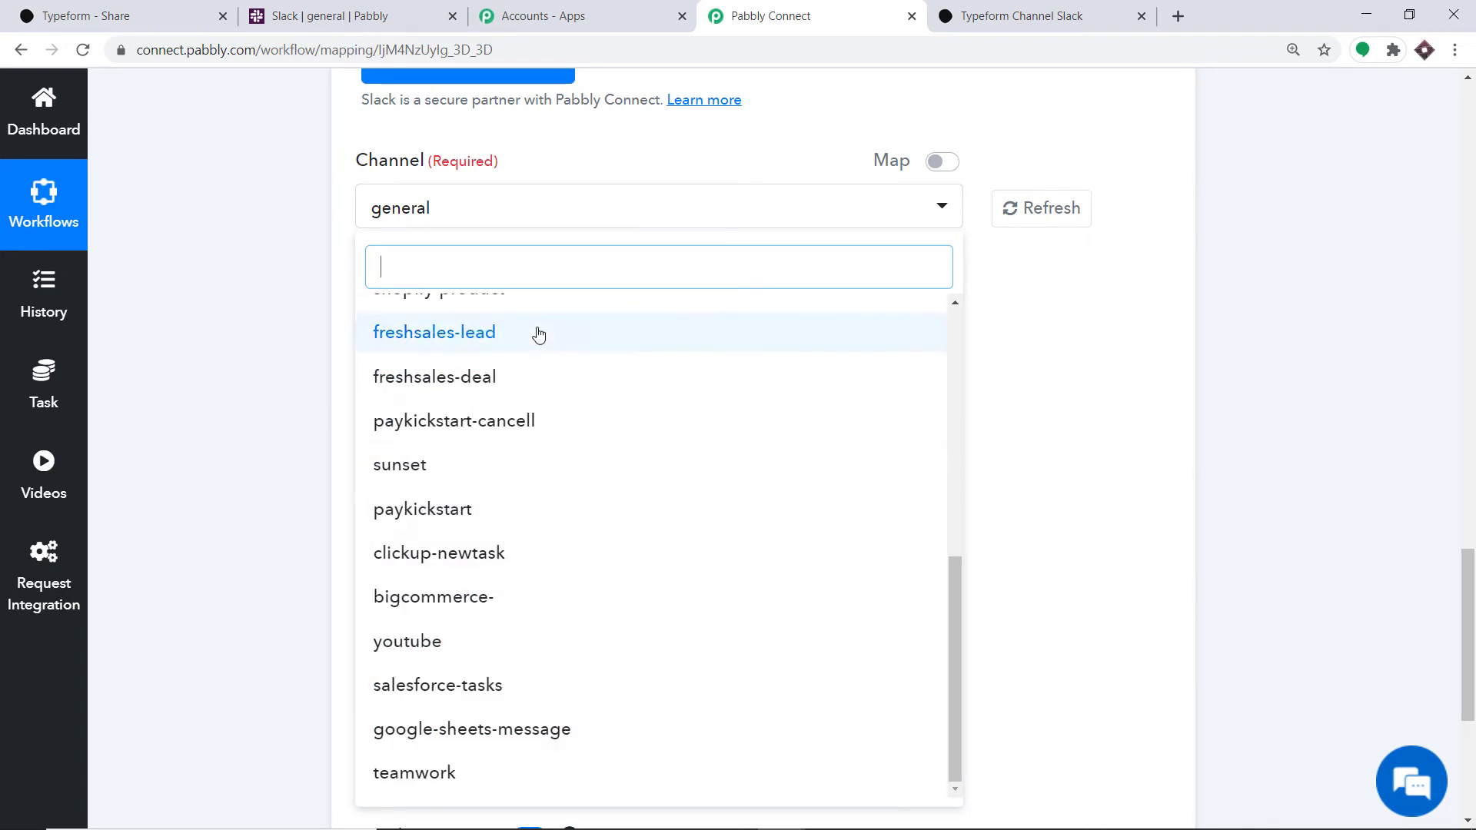
left_click(330, 16)
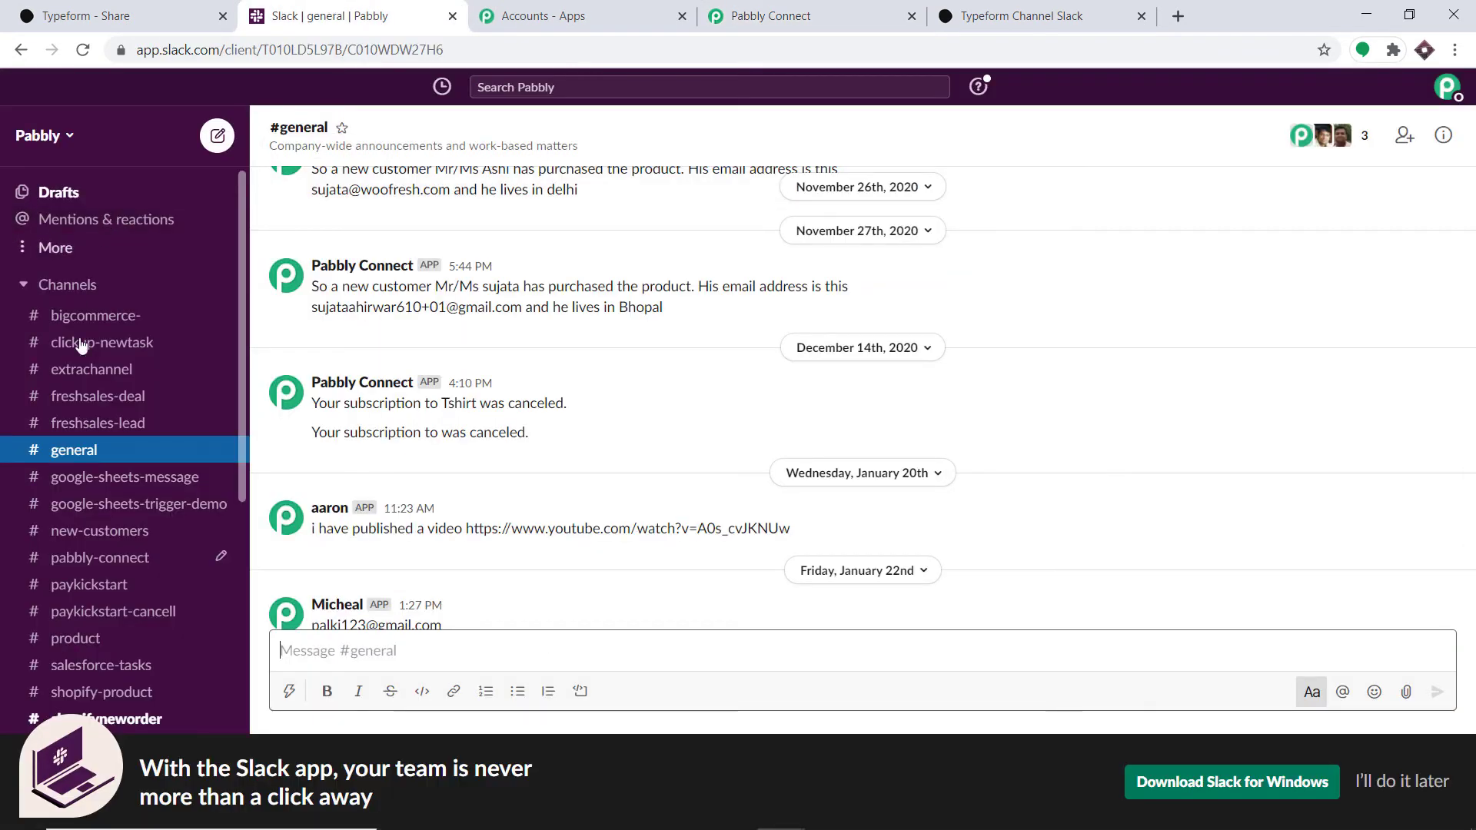
scroll(98, 582, "down", 5)
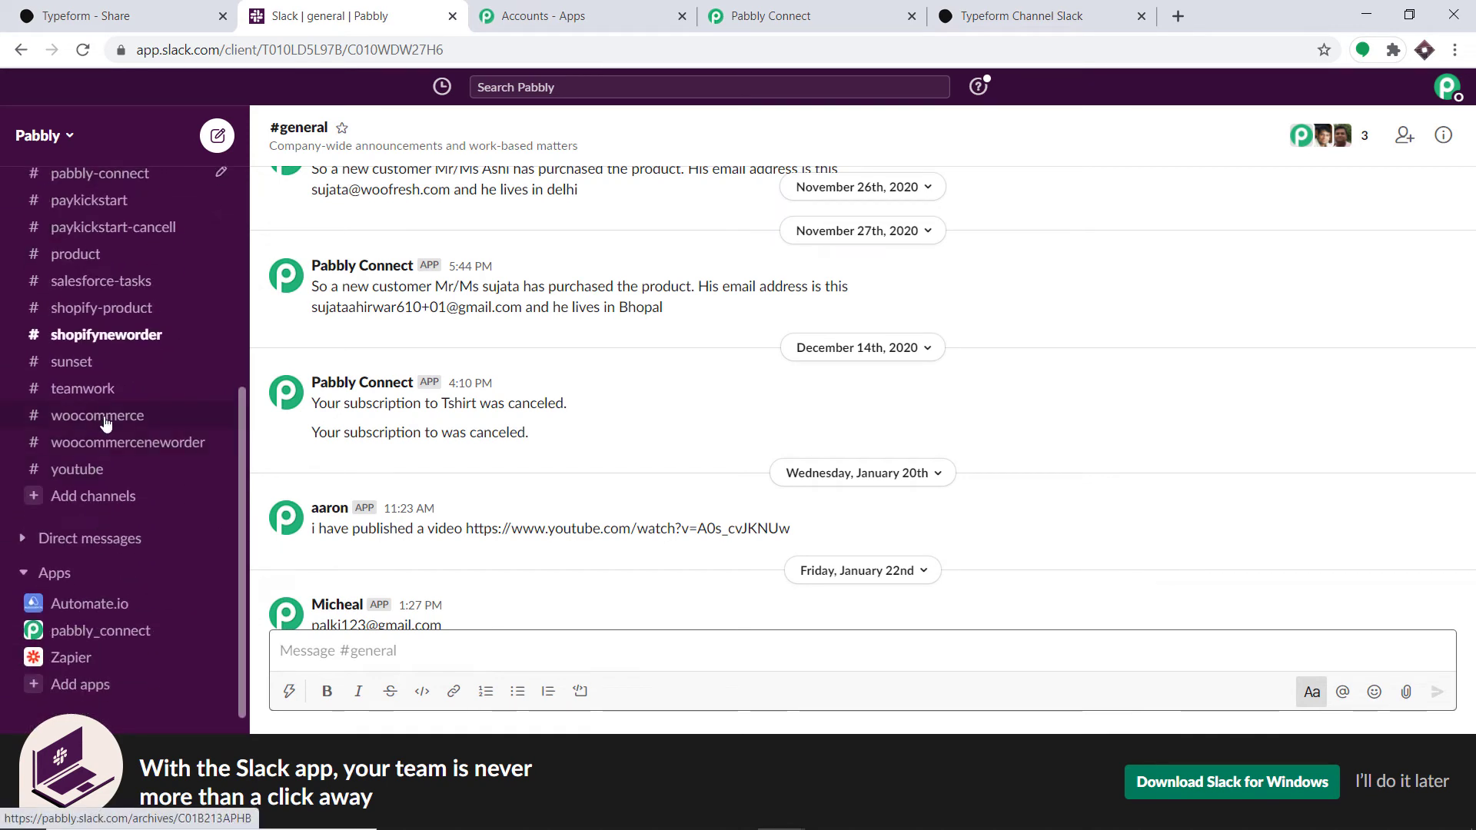
scroll(103, 430, "up", 4)
scroll(113, 634, "down", 3)
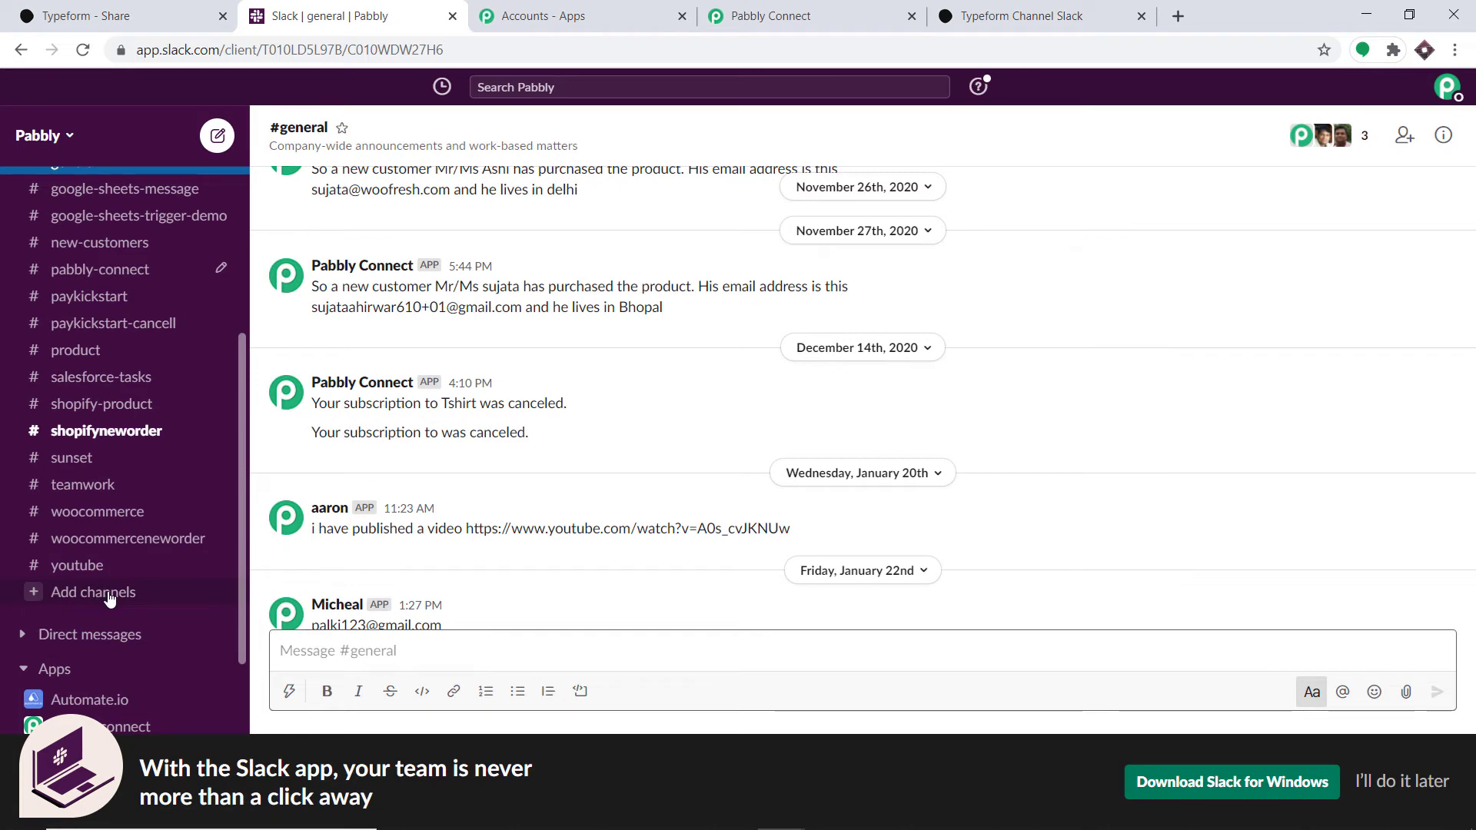
Create a Slack channel named tyform-entry-data and add all 3 members of Pabbly to it.
left_click(100, 591)
left_click(141, 628)
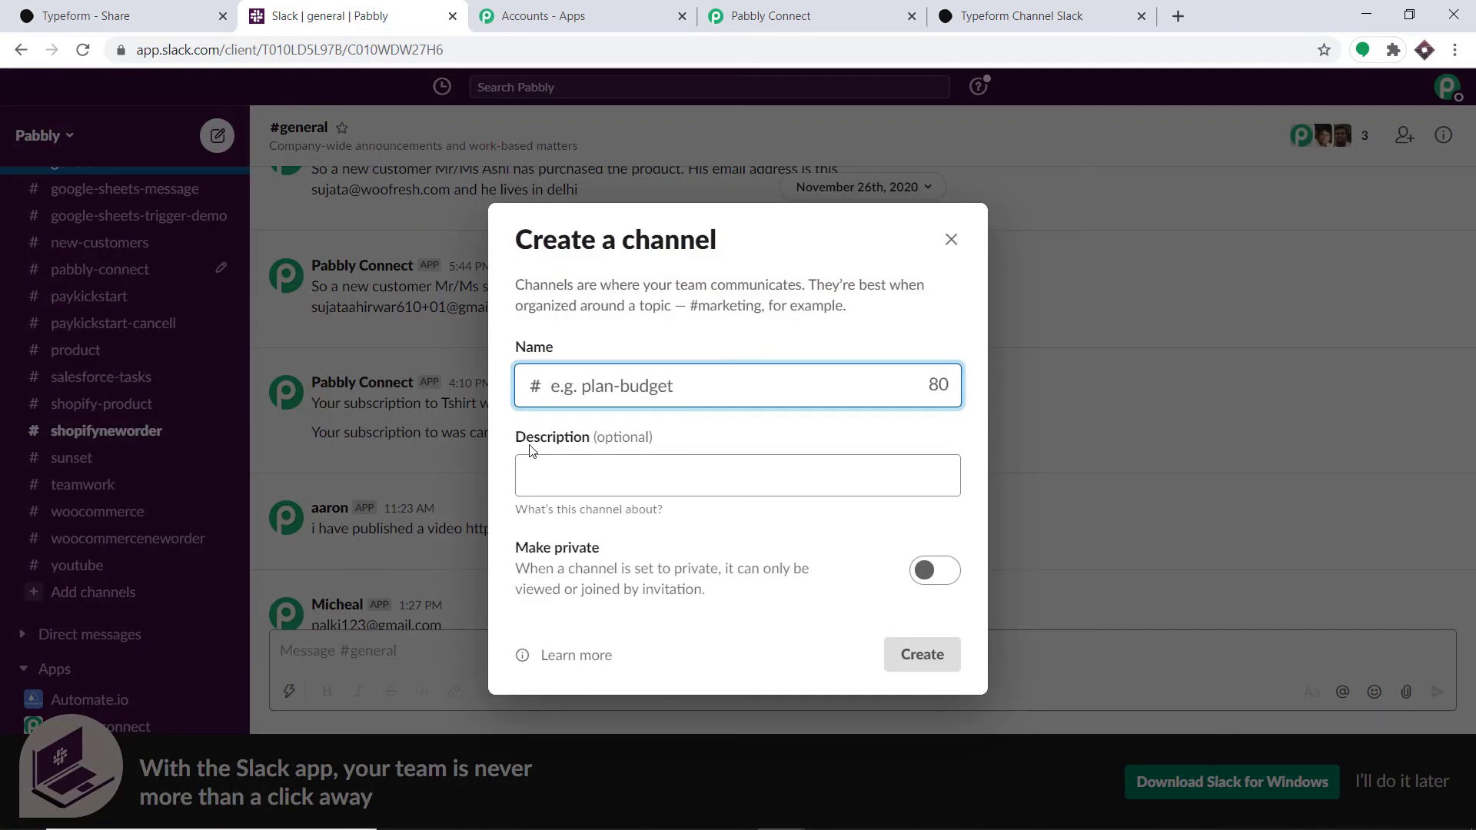
left_click(593, 384)
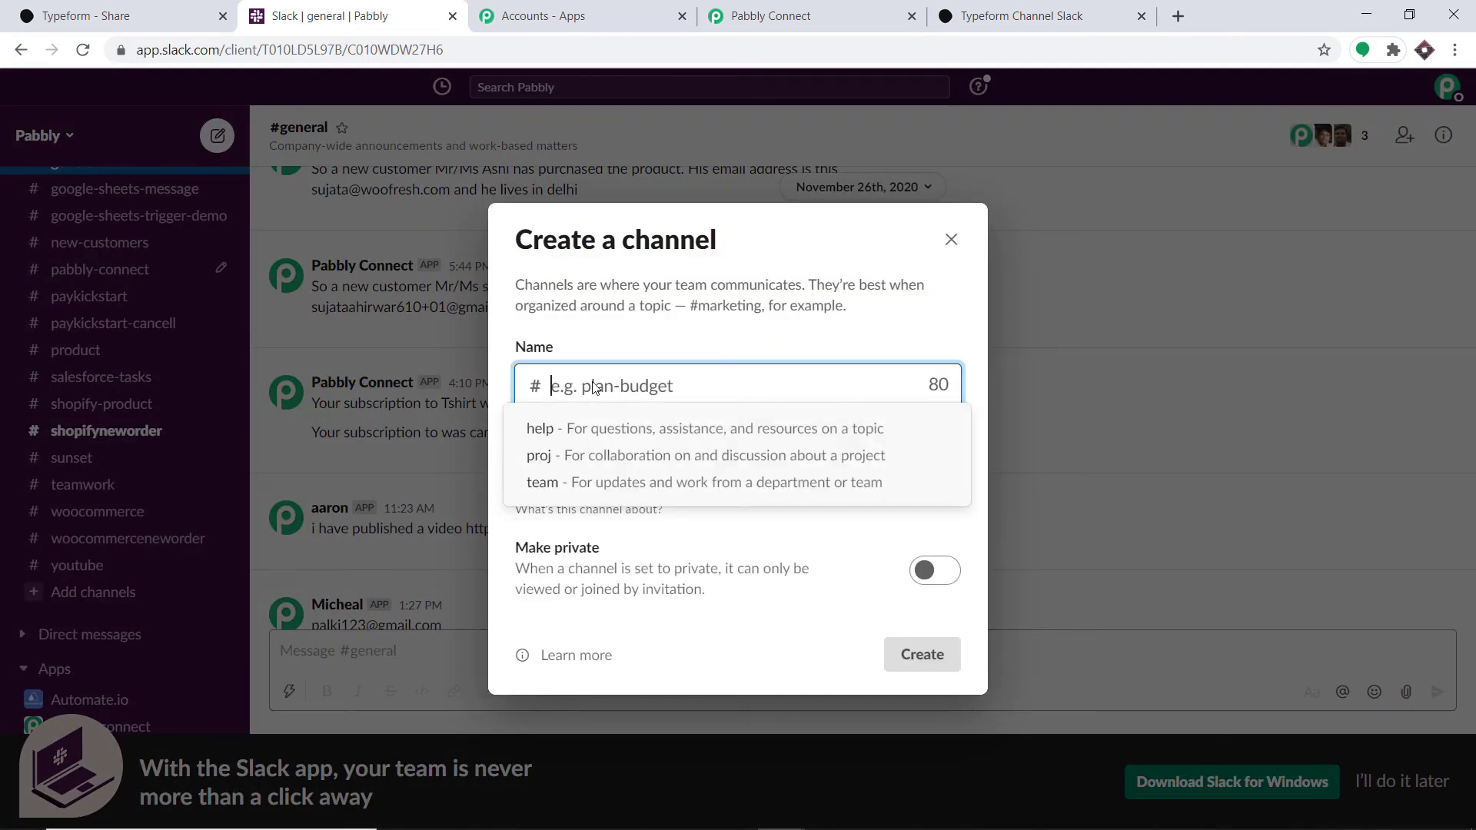
type("ty")
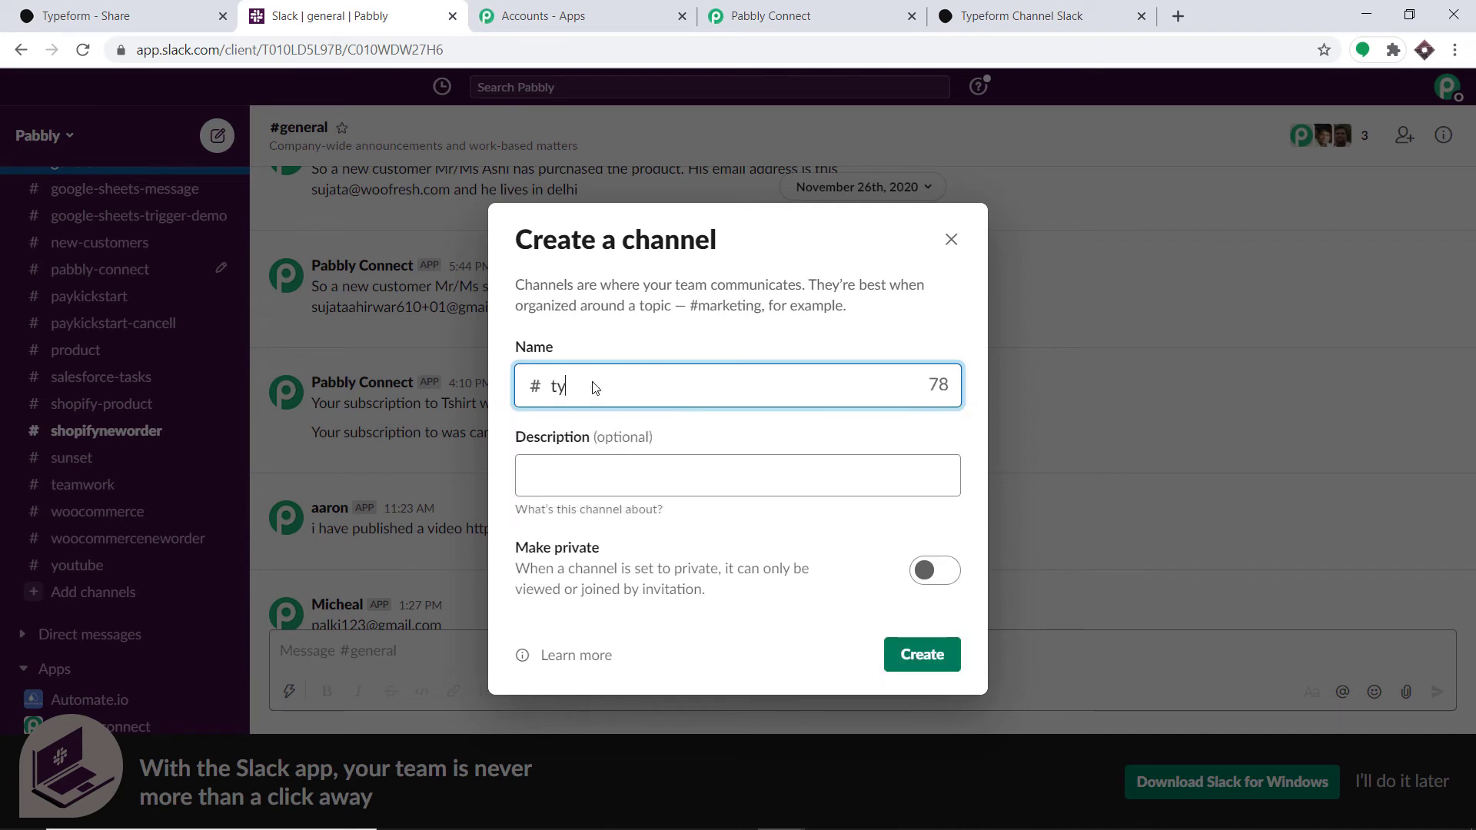
type("form-entry-data")
left_click(921, 655)
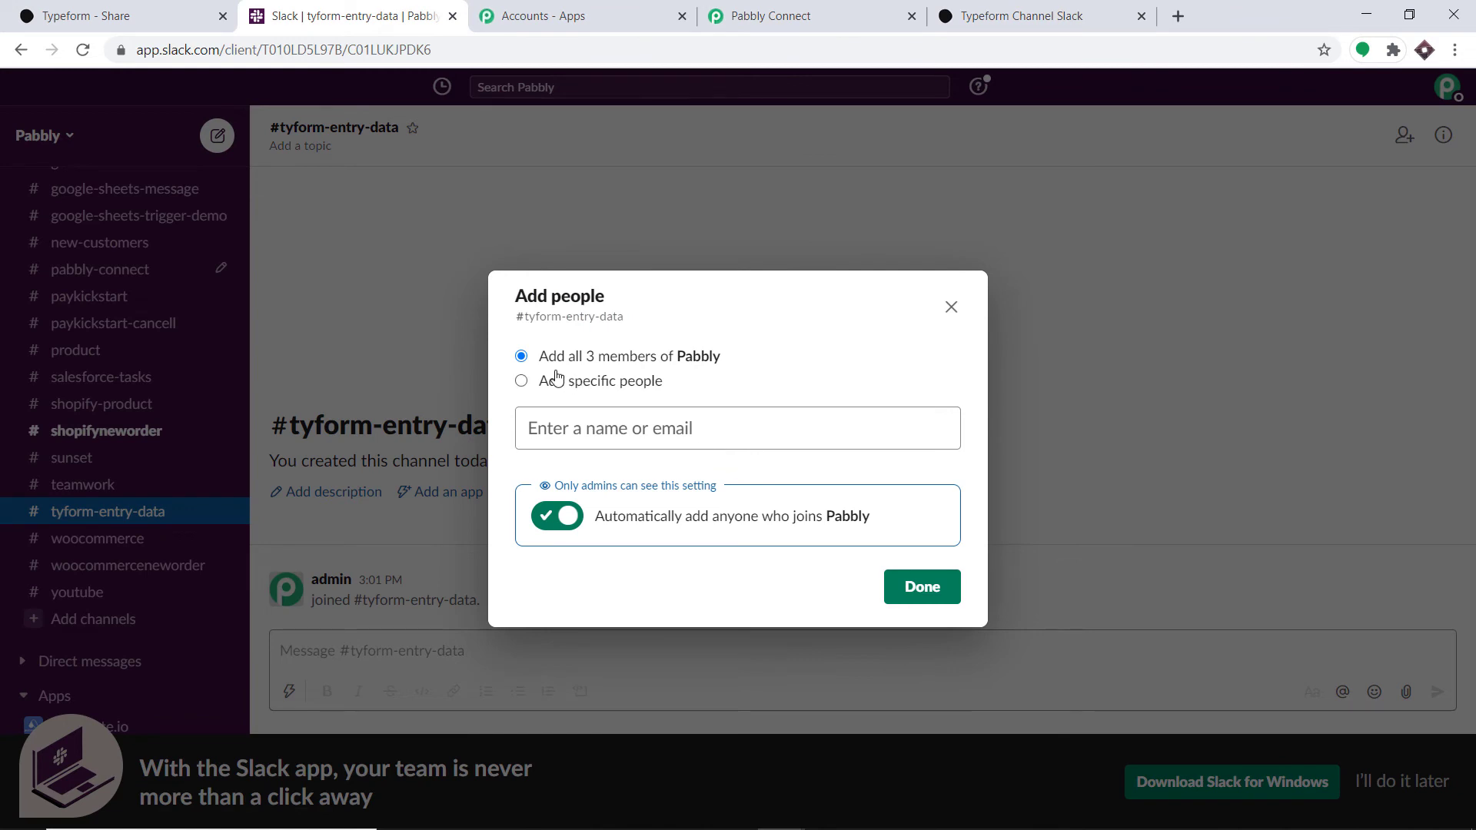
left_click(939, 590)
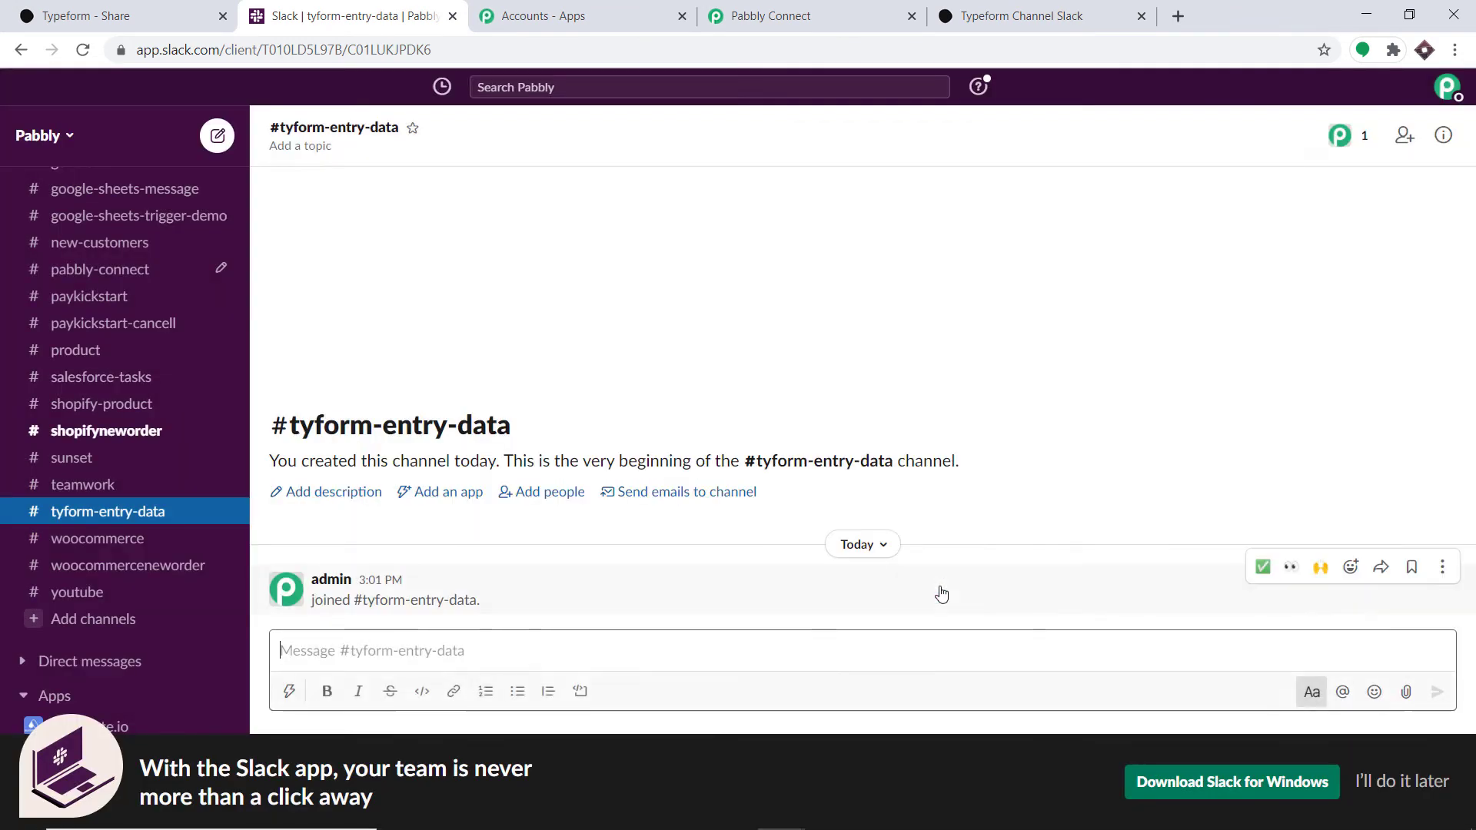
left_click(462, 654)
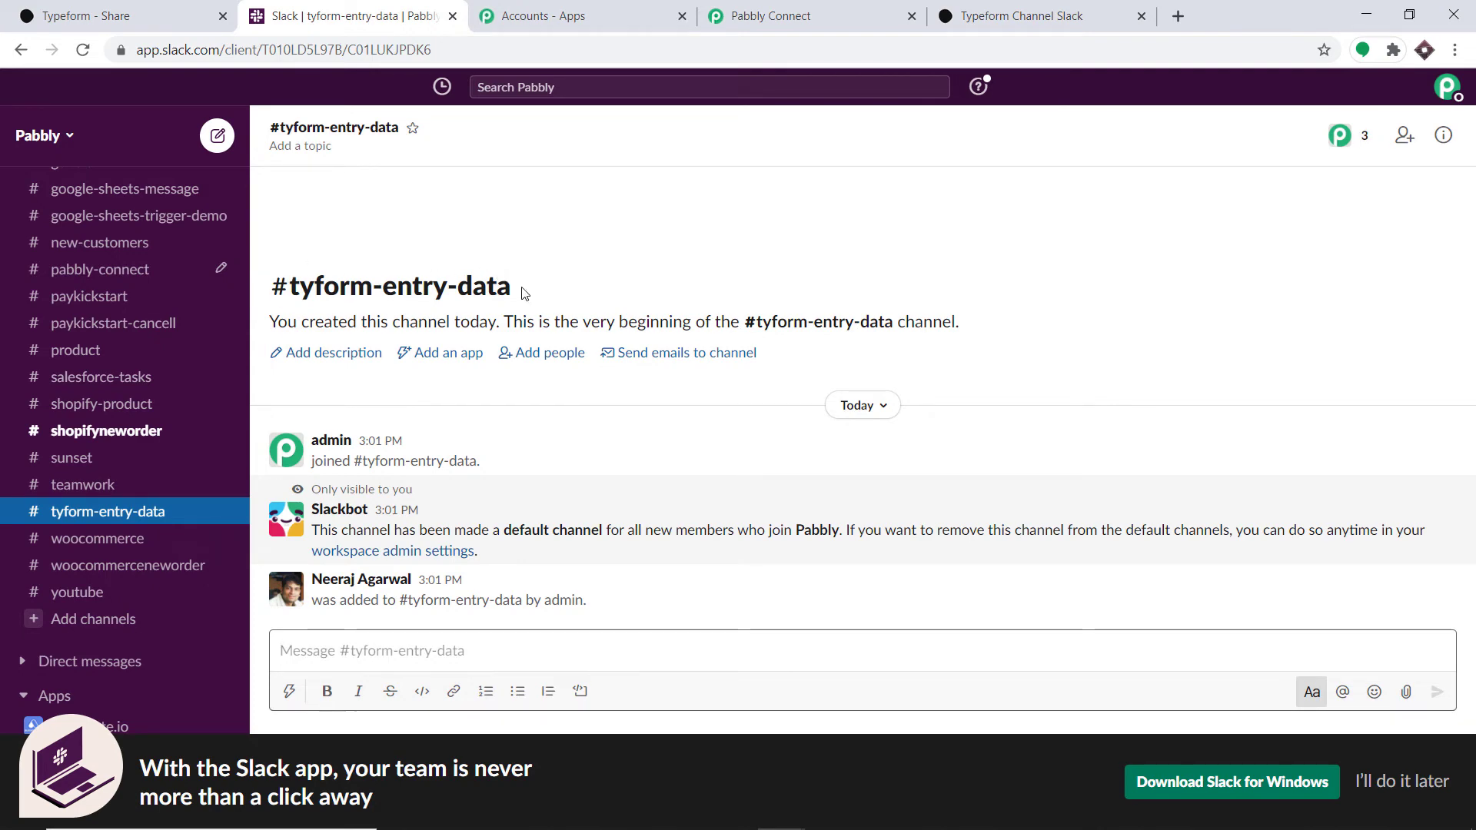
Return to Pabbly Connect, refresh the Slack action's channel list and select tyform-entry-data as the channel.
left_click(790, 9)
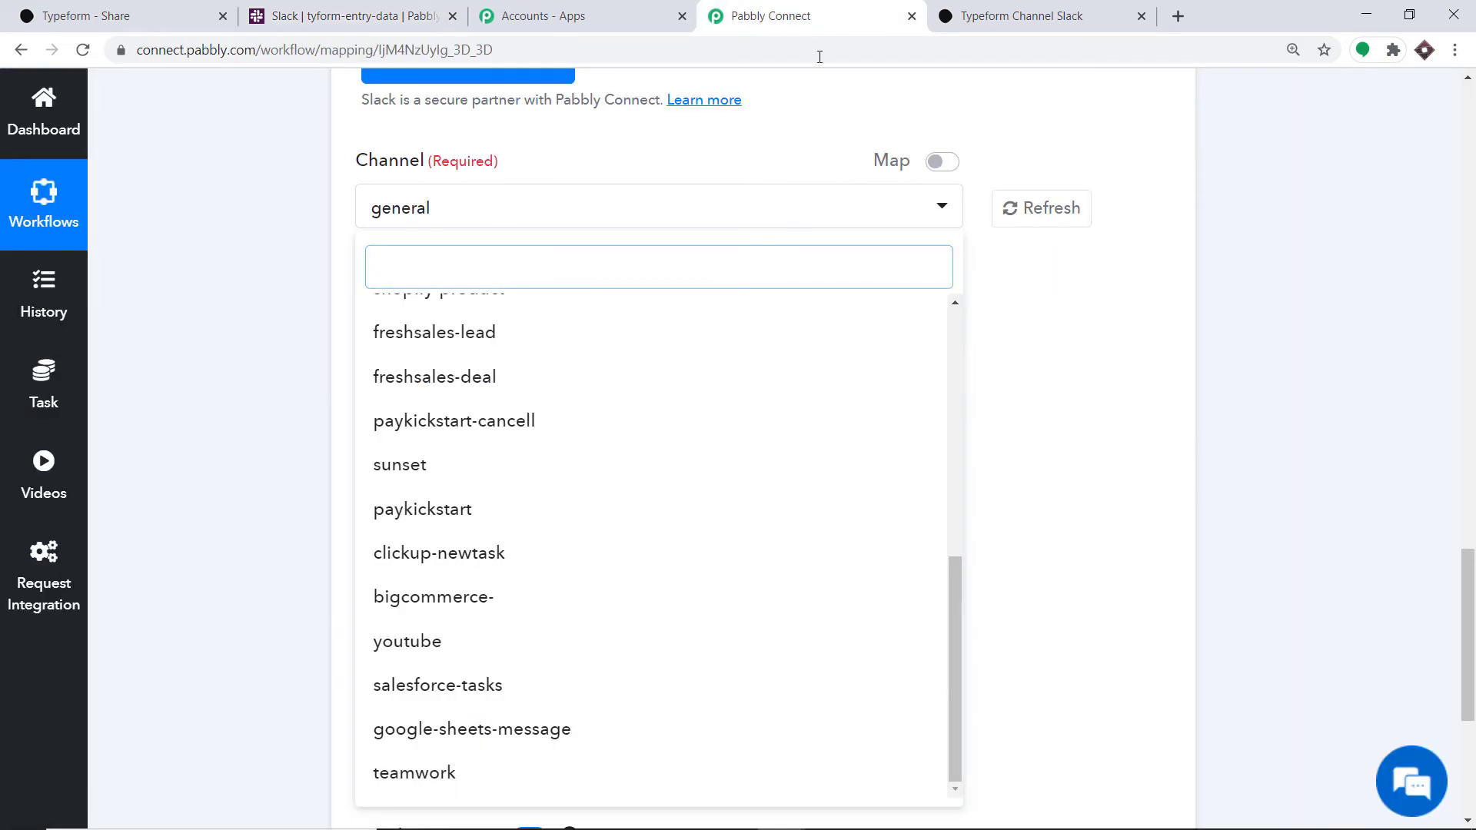
left_click(1047, 219)
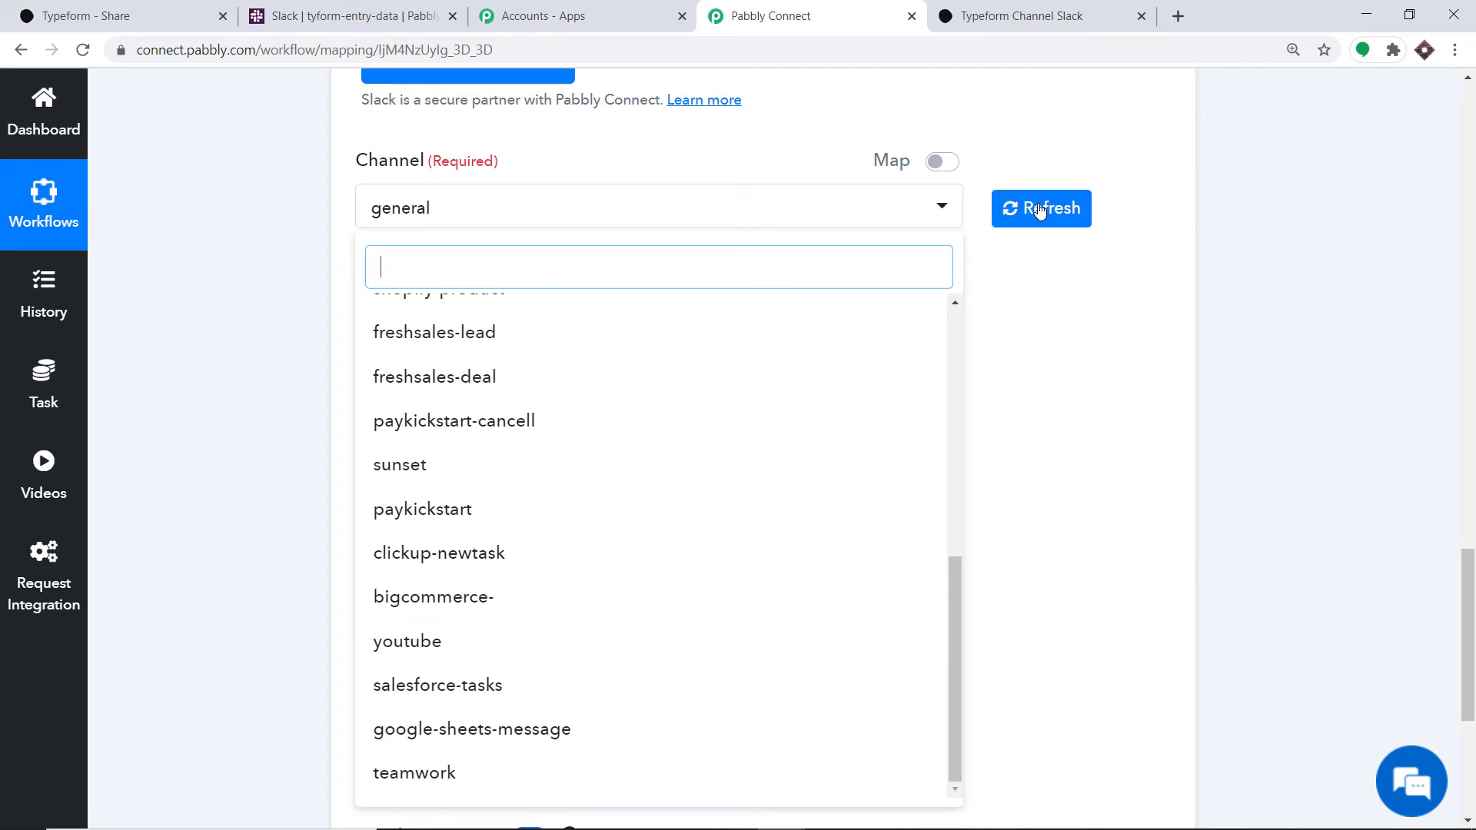
left_click(1039, 209)
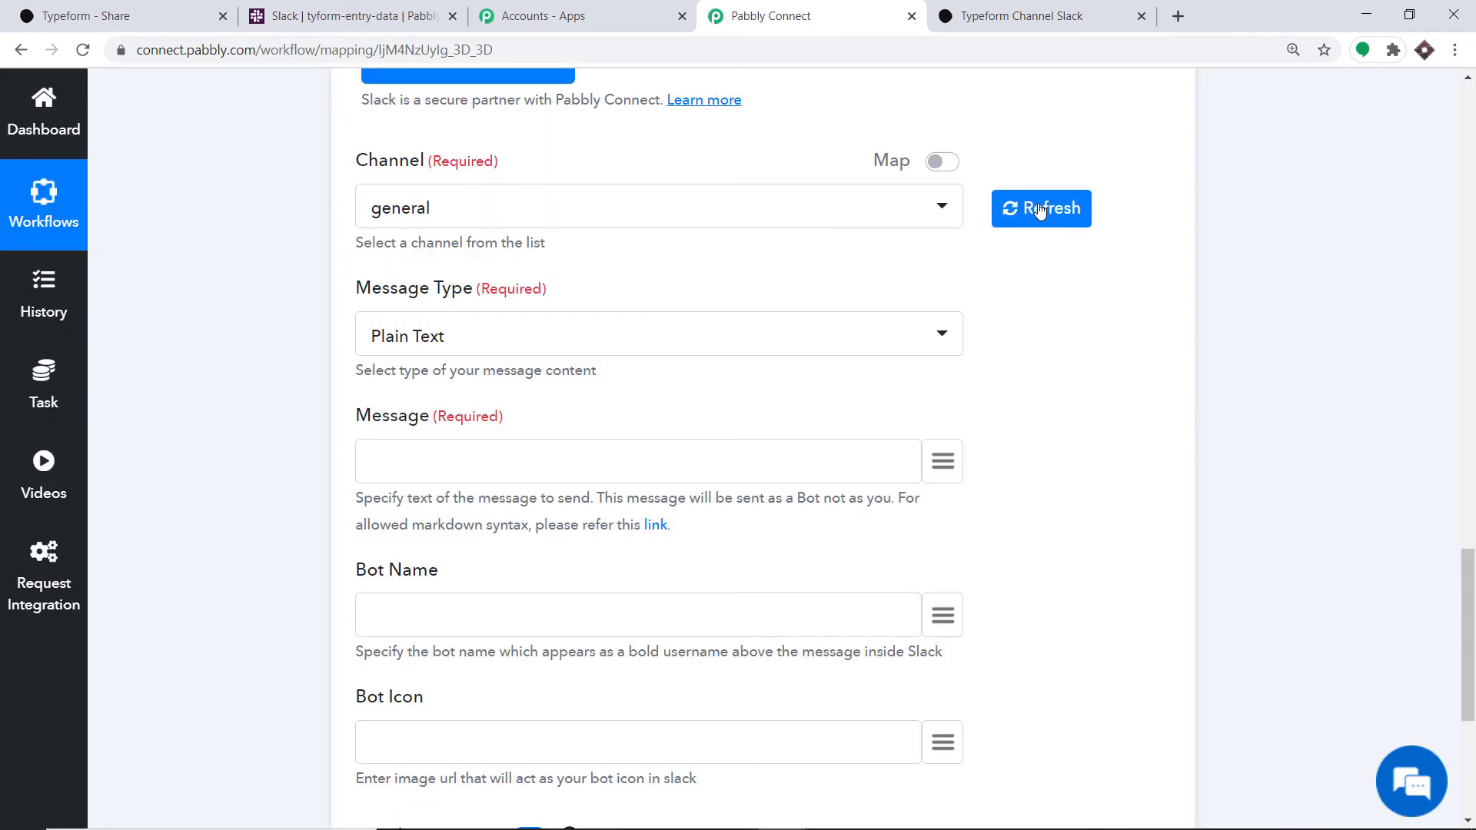
left_click(619, 210)
scroll(589, 408, "down", 10)
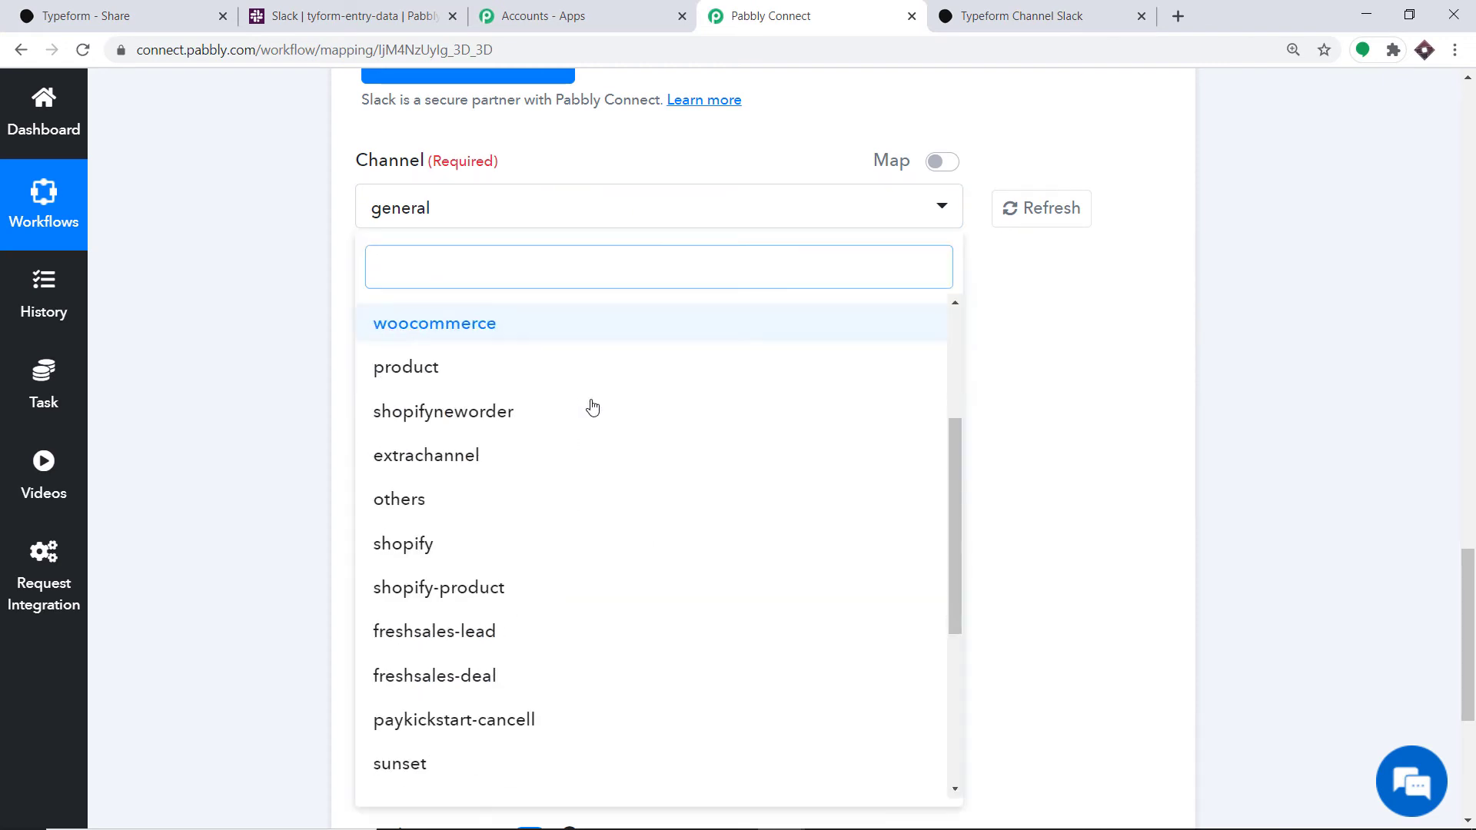
scroll(574, 475, "down", 2)
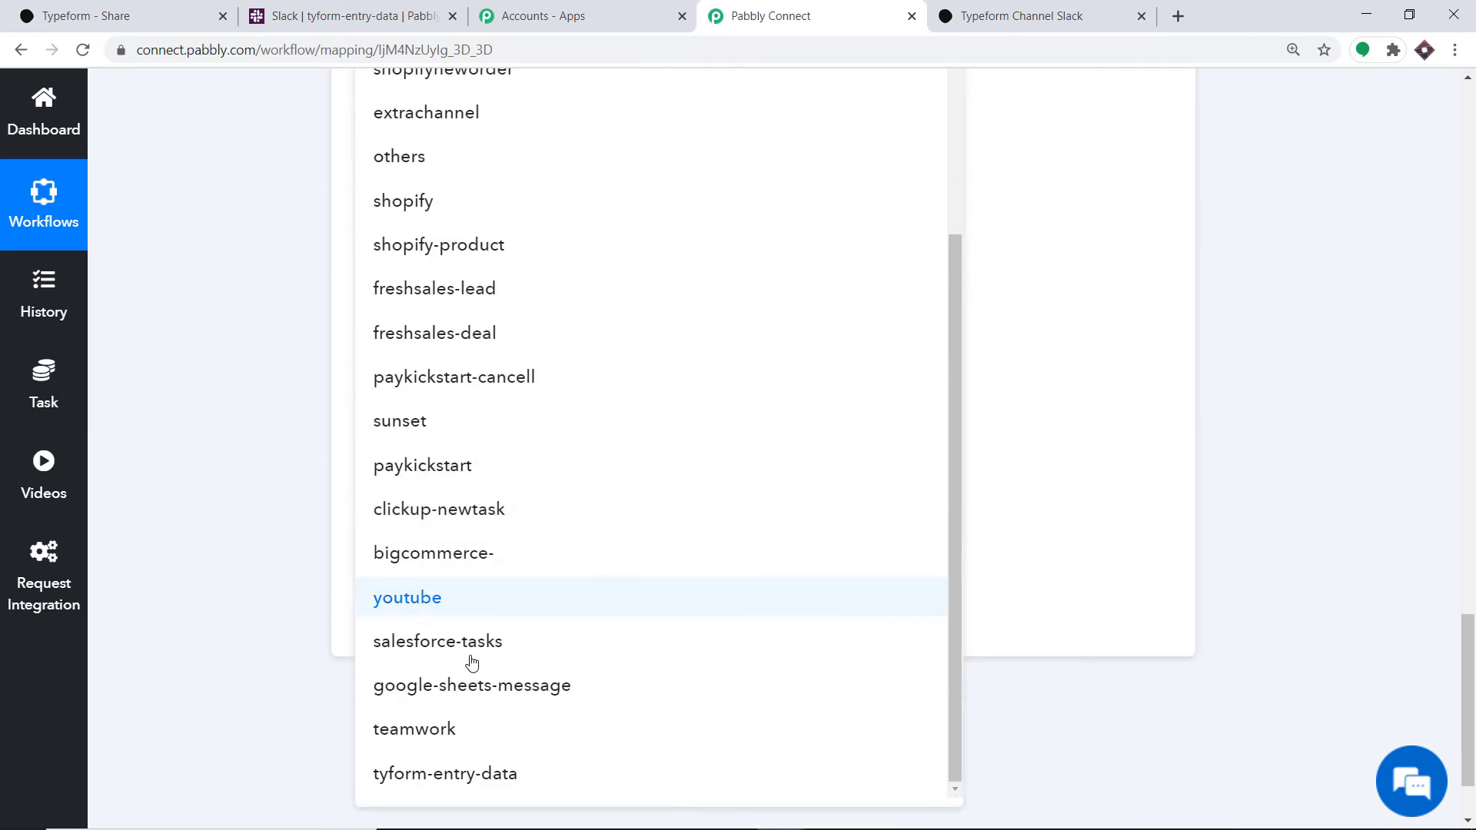
left_click(440, 776)
Map the Slack action's Message to the trigger's form_response > answers > 1 > text value.
scroll(756, 405, "down", 4)
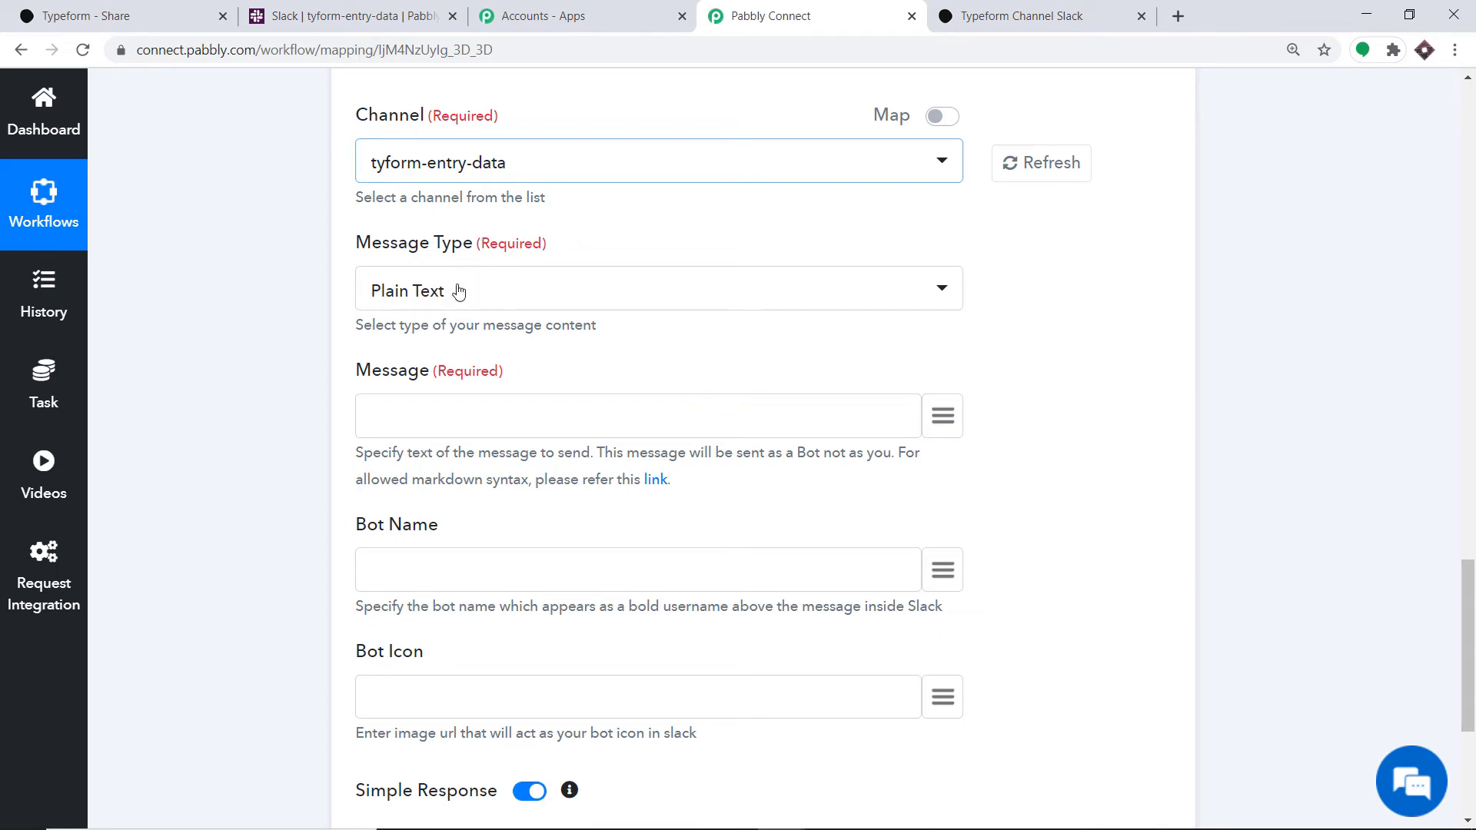
scroll(482, 295, "down", 2)
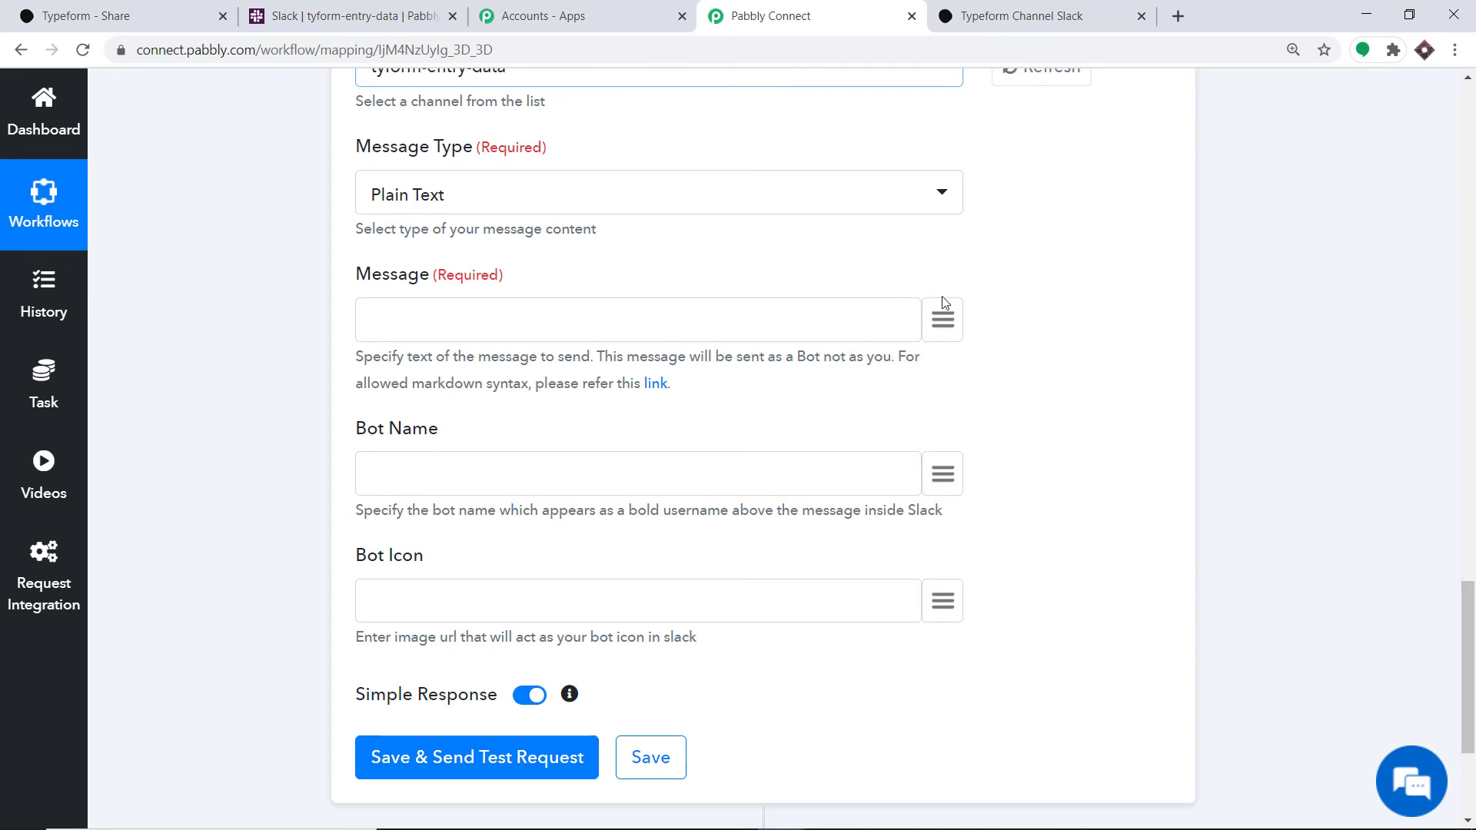
left_click(943, 317)
scroll(792, 488, "down", 3)
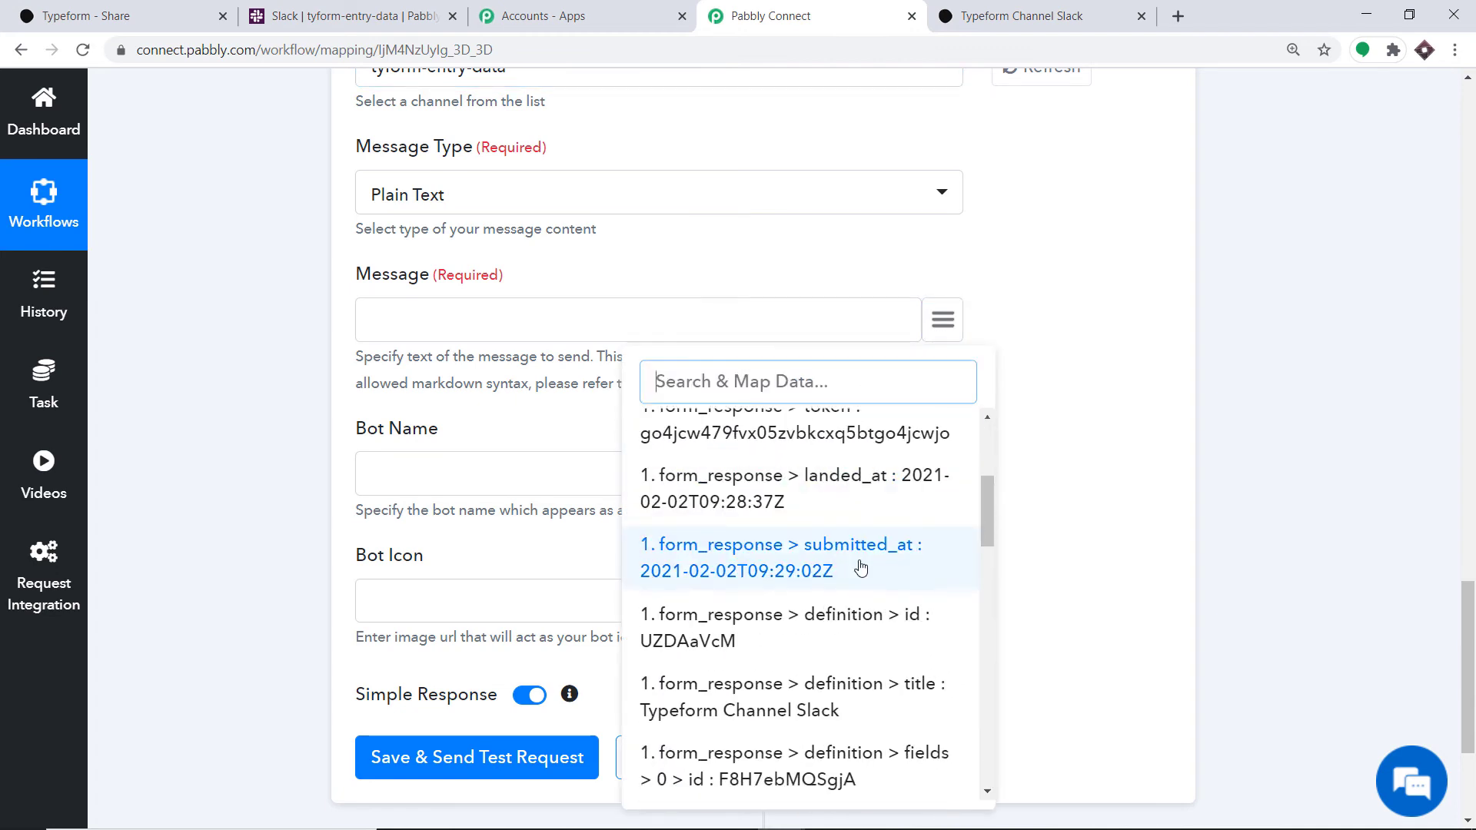
scroll(860, 568, "down", 5)
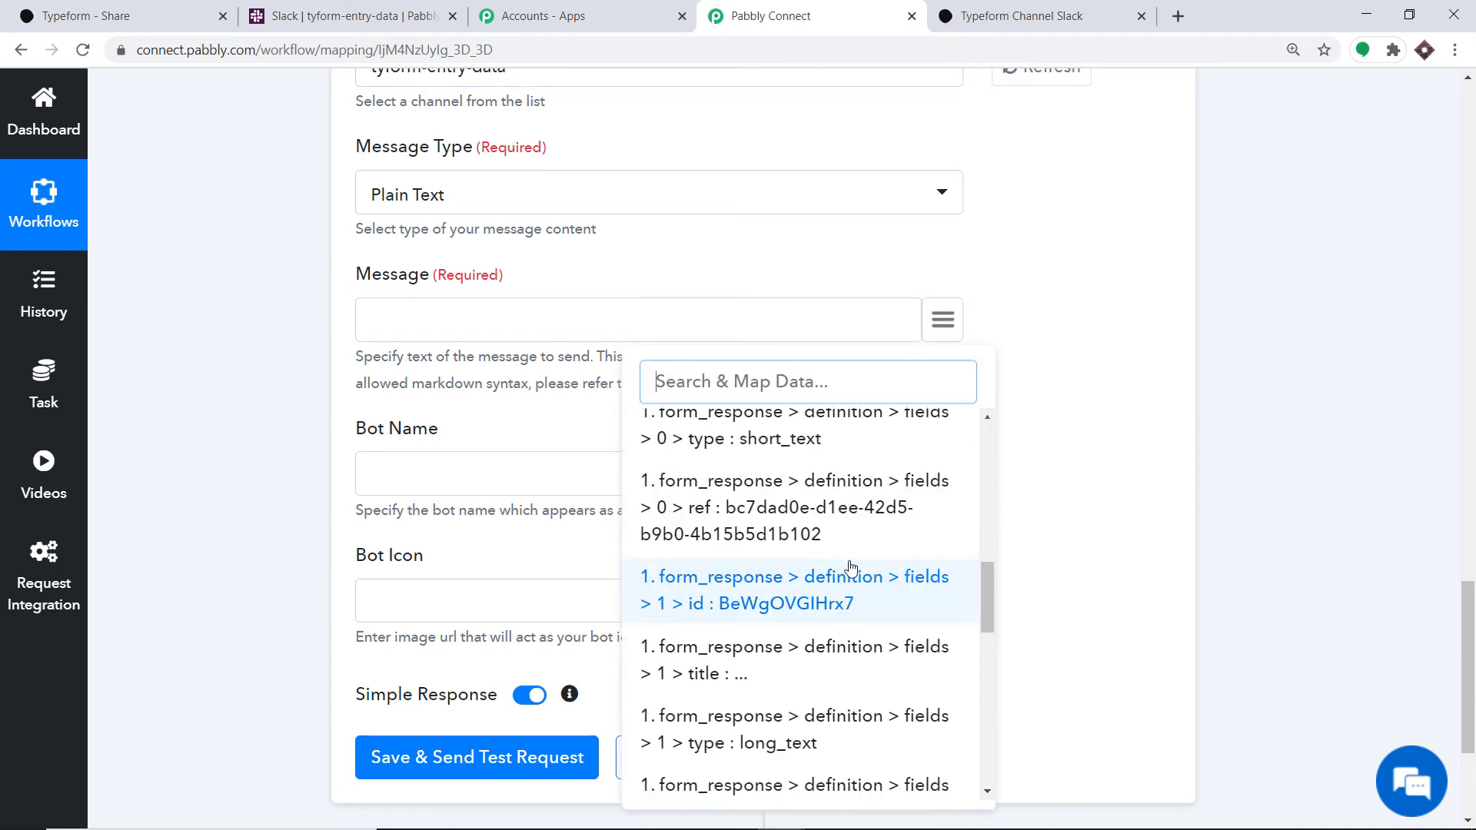
scroll(850, 567, "down", 6)
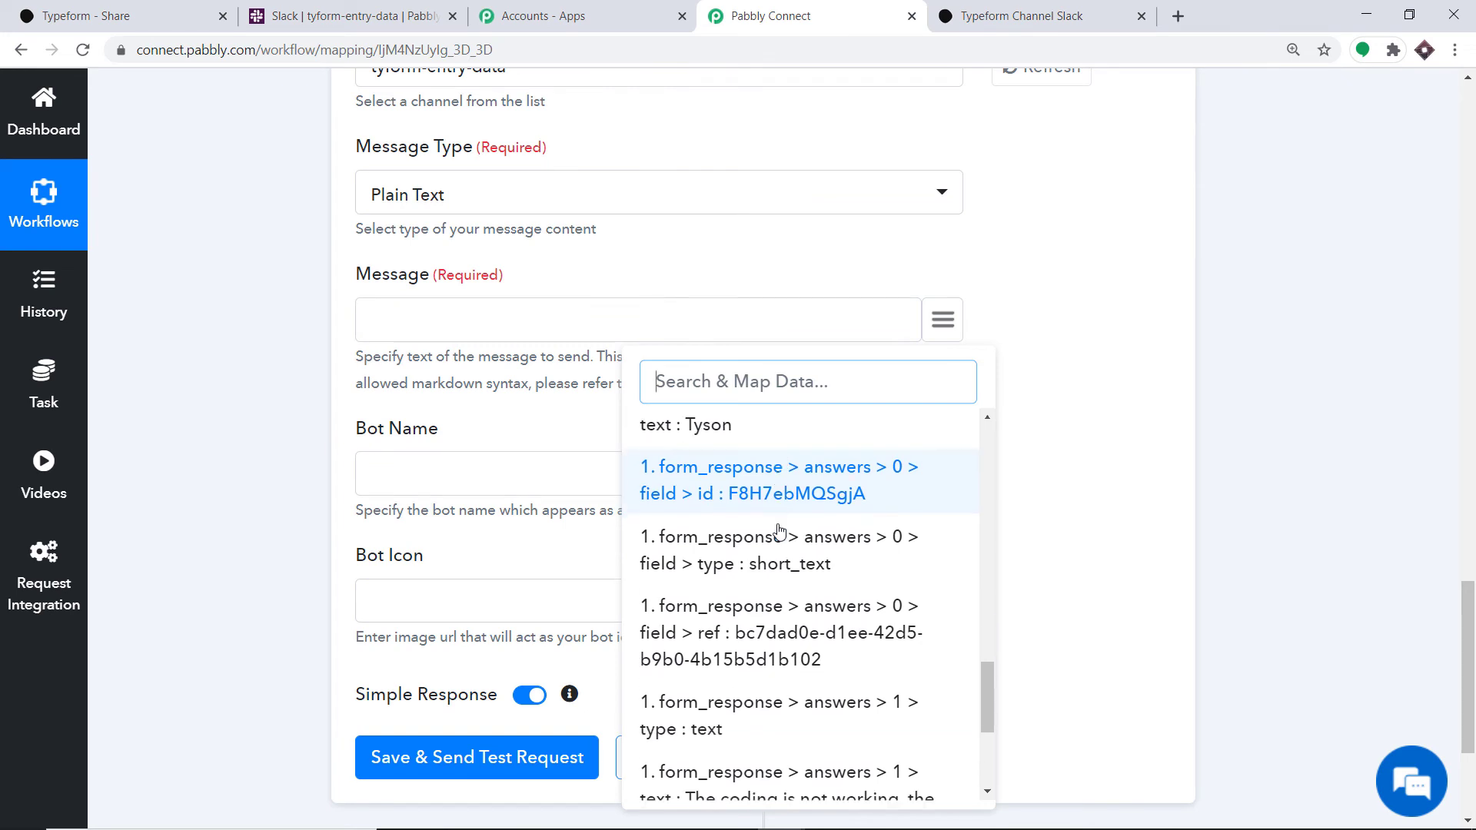
scroll(779, 529, "down", 3)
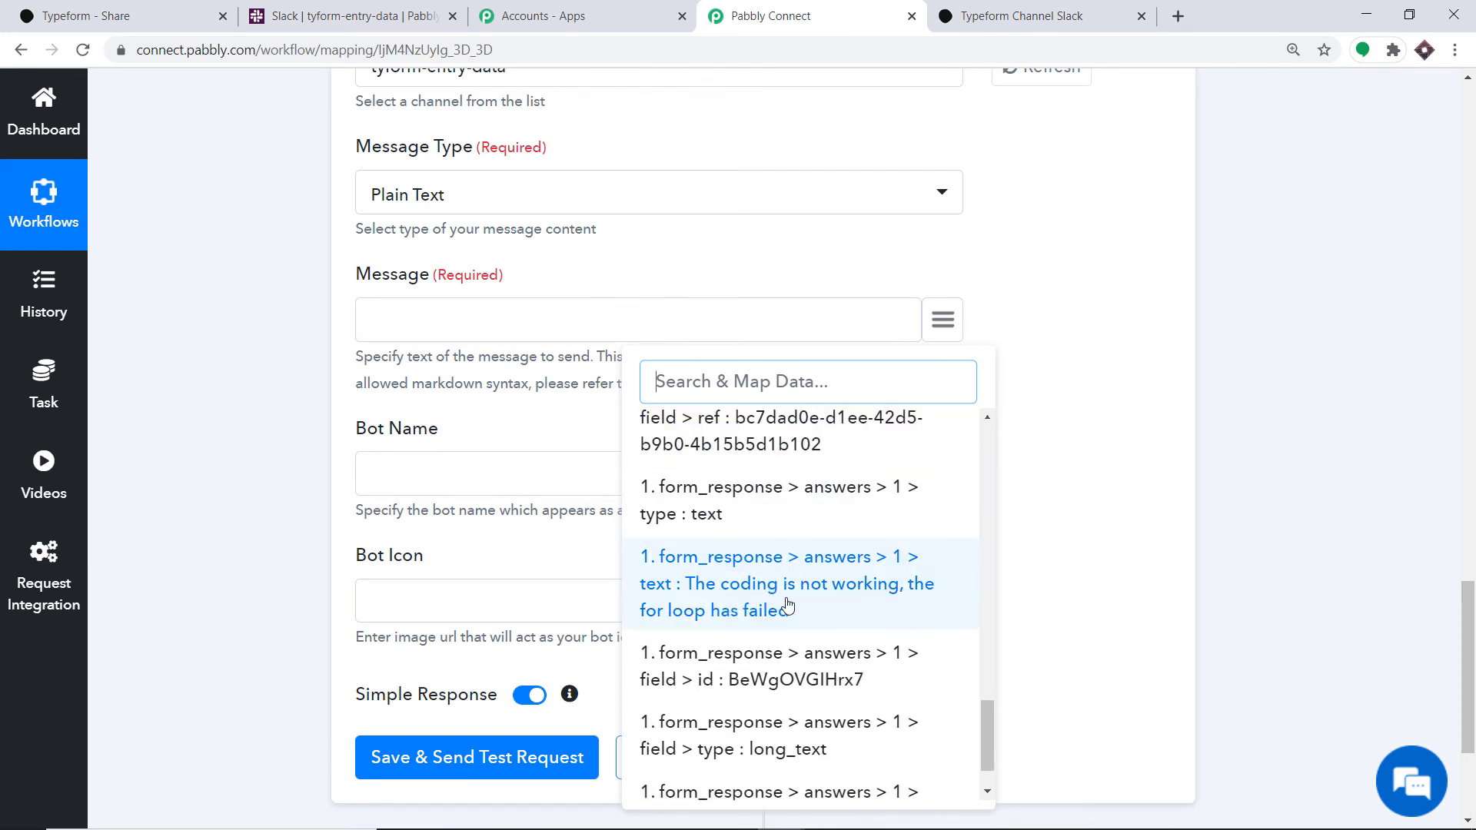
left_click(722, 611)
Map the Bot Name to the trigger's form_response > answers > 0 > text value.
scroll(715, 544, "down", 1)
left_click(929, 399)
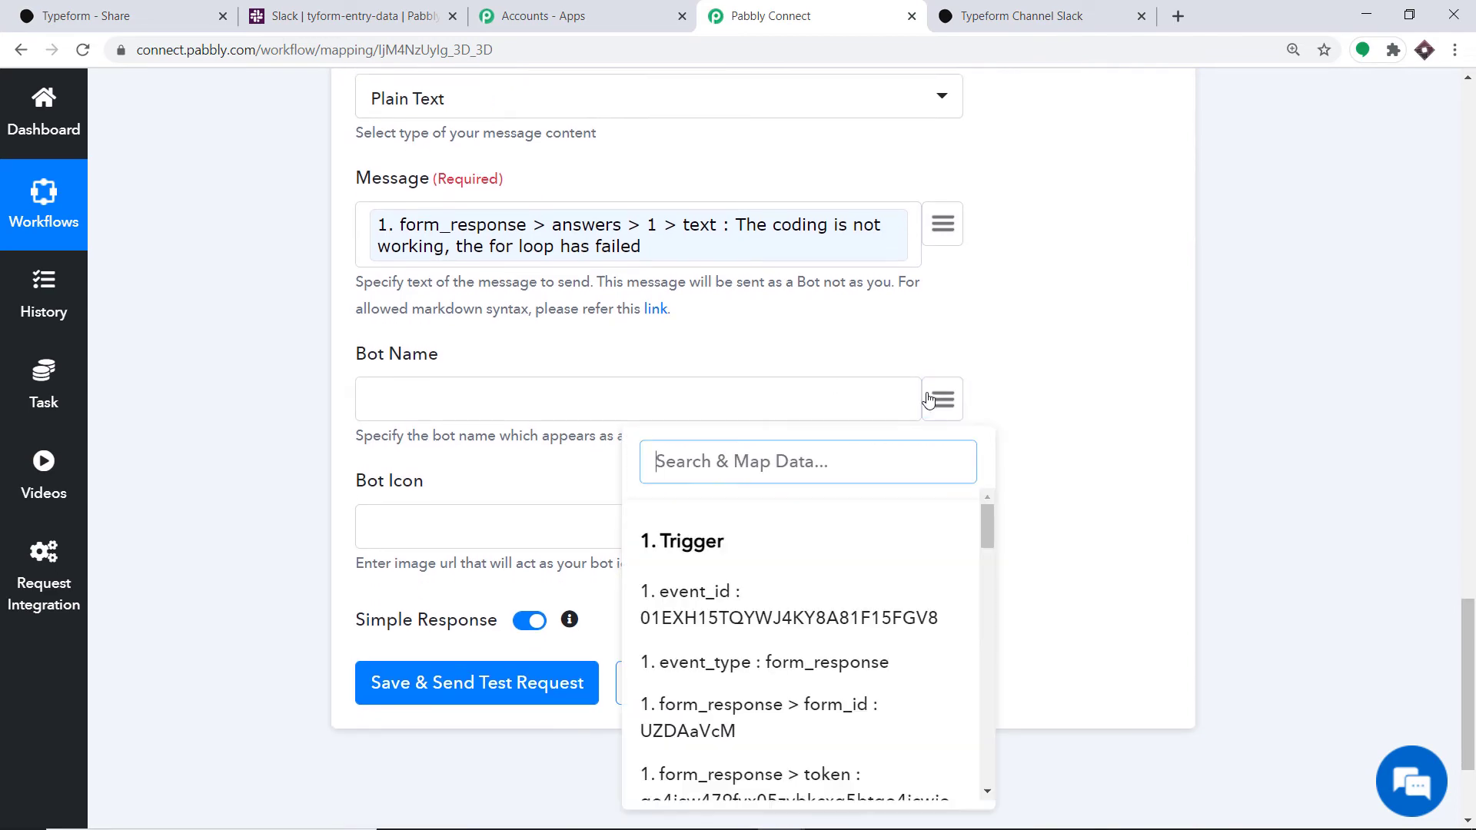
scroll(929, 398, "down", 3)
scroll(848, 538, "down", 6)
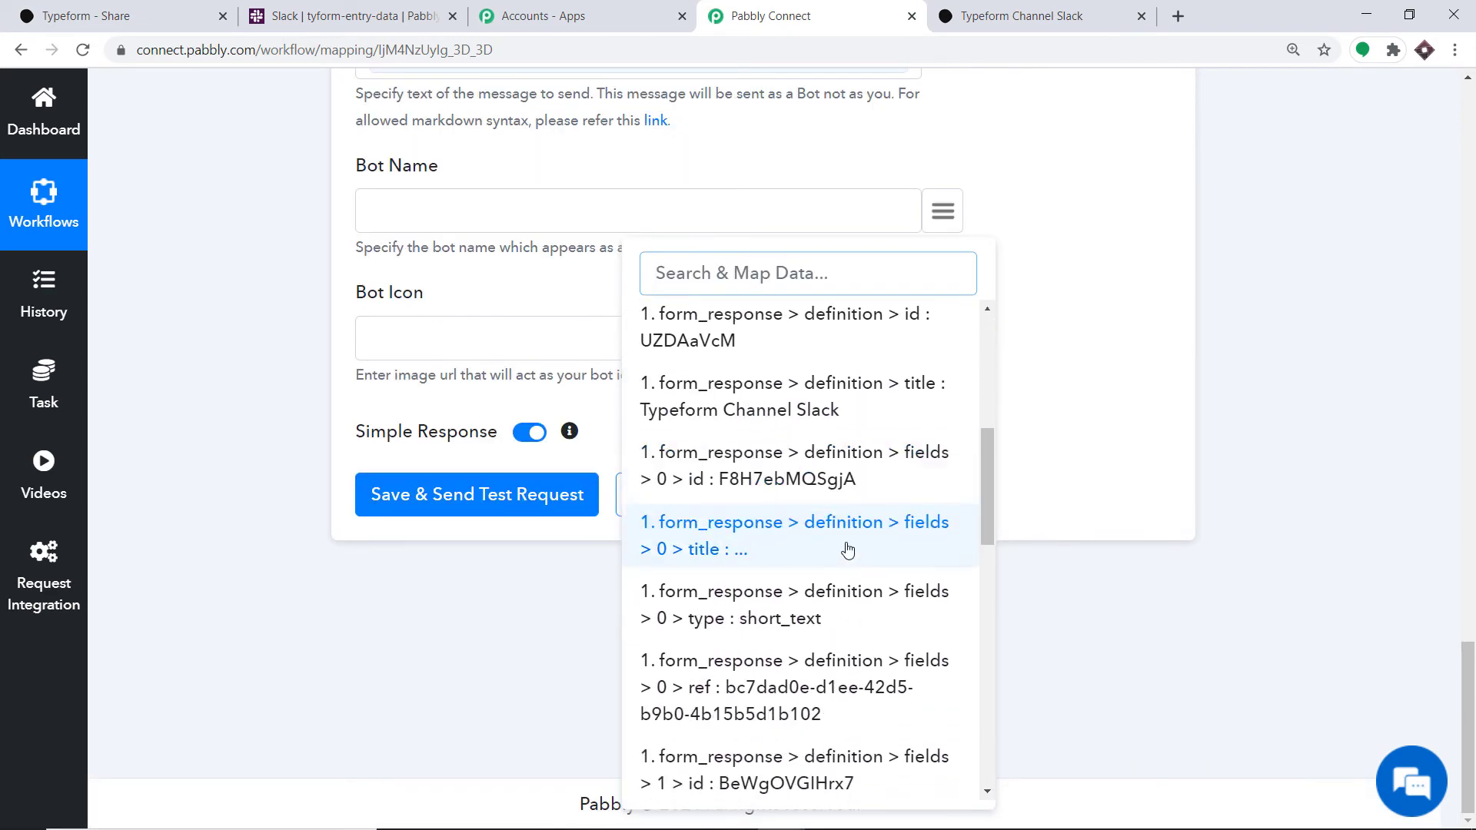
scroll(848, 549, "down", 8)
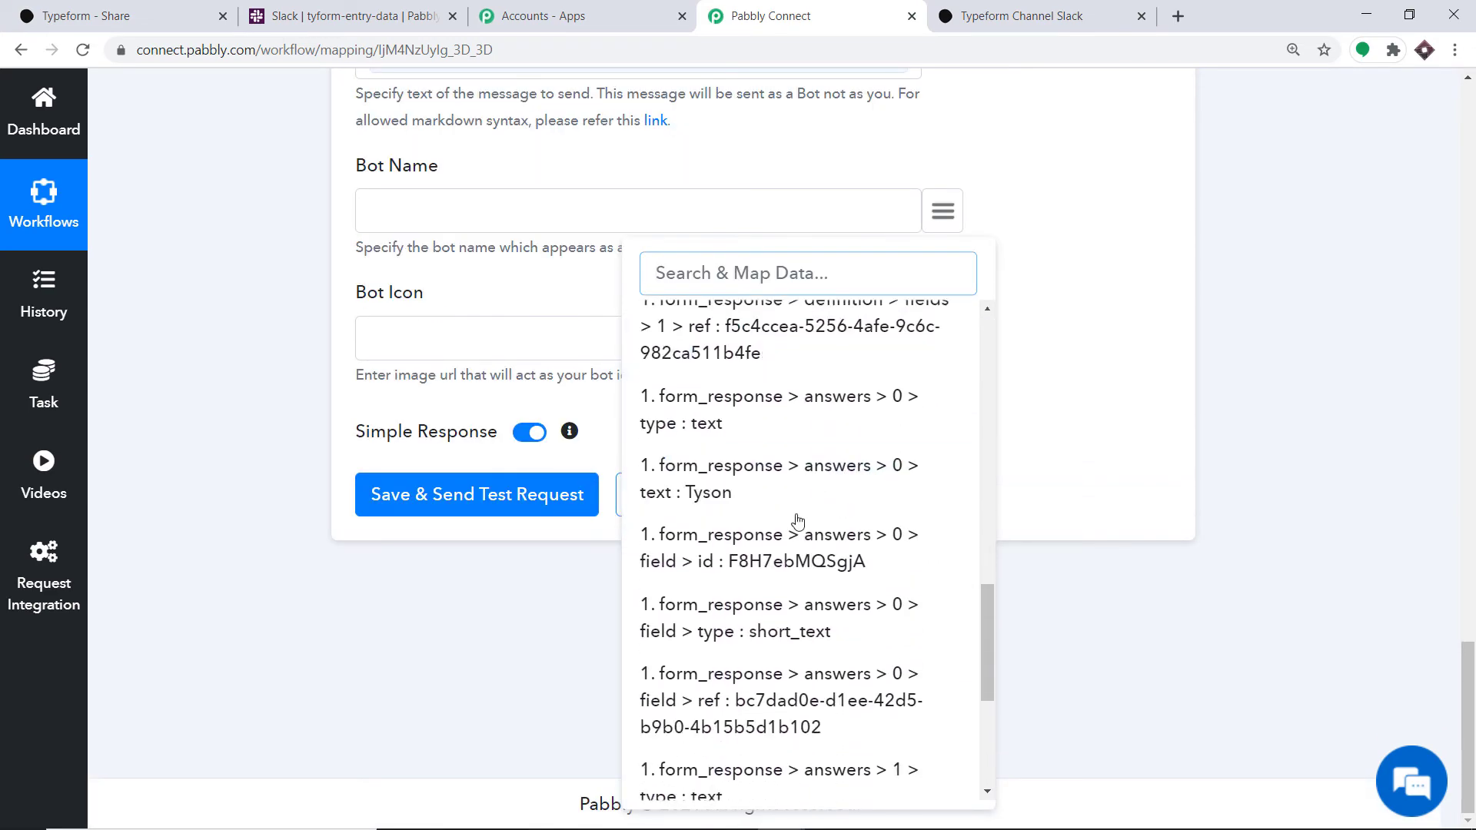
left_click(721, 471)
Save the Slack action with a test request and check the tyform-entry-data channel in Slack for the message.
scroll(564, 416, "up", 6)
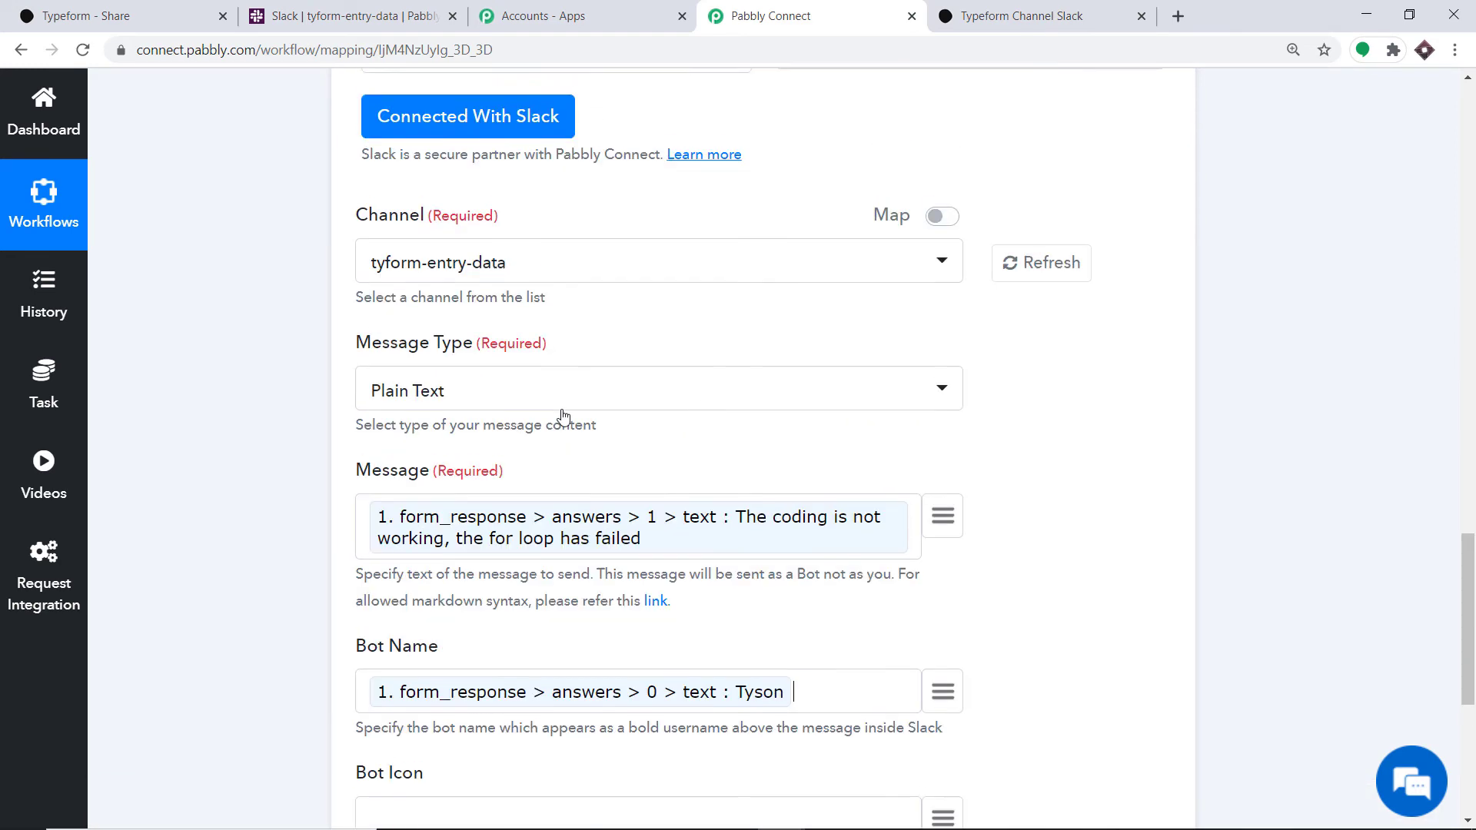
scroll(563, 415, "up", 1)
scroll(503, 397, "down", 4)
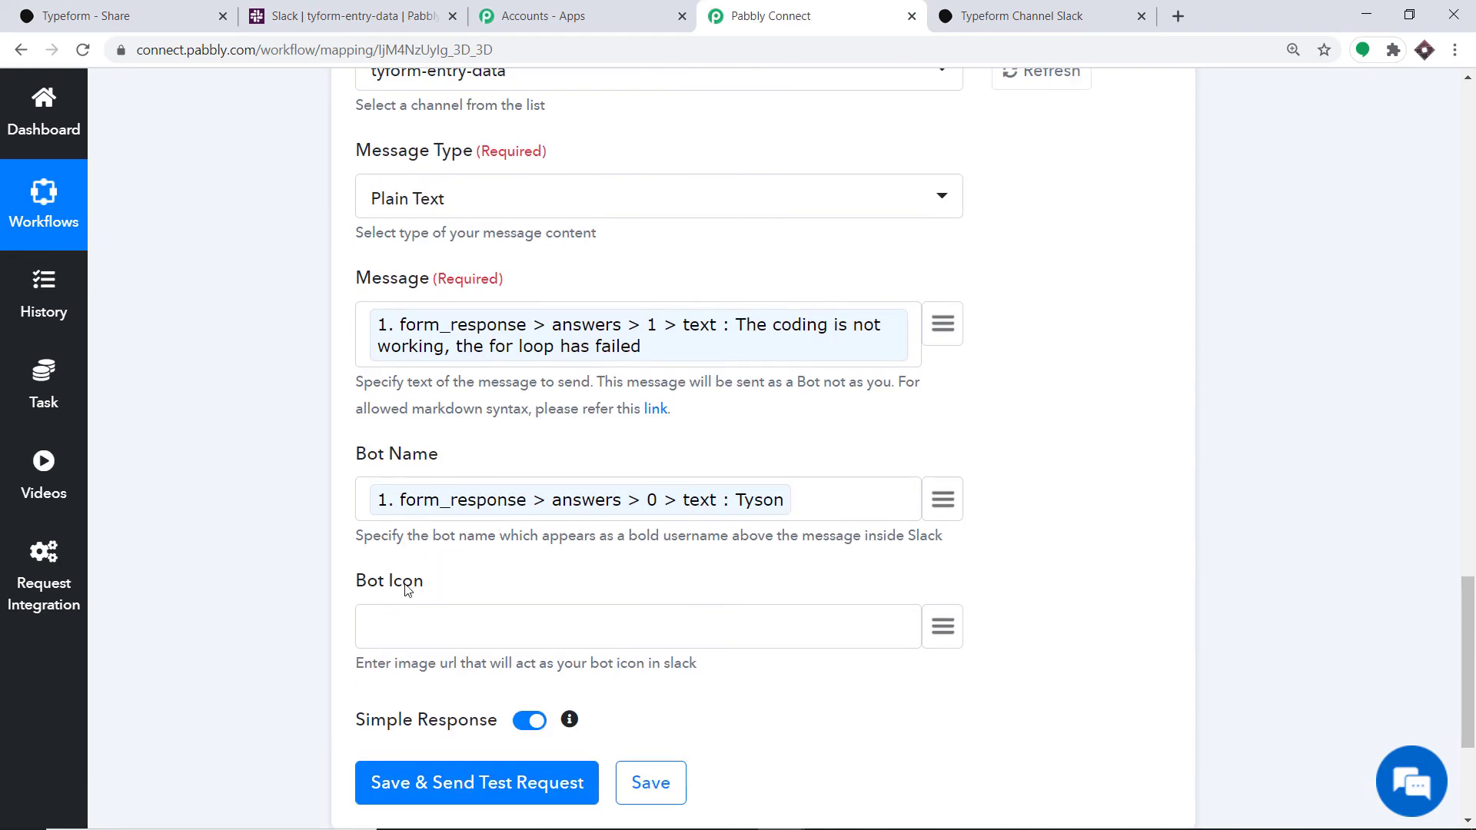
scroll(407, 589, "down", 1)
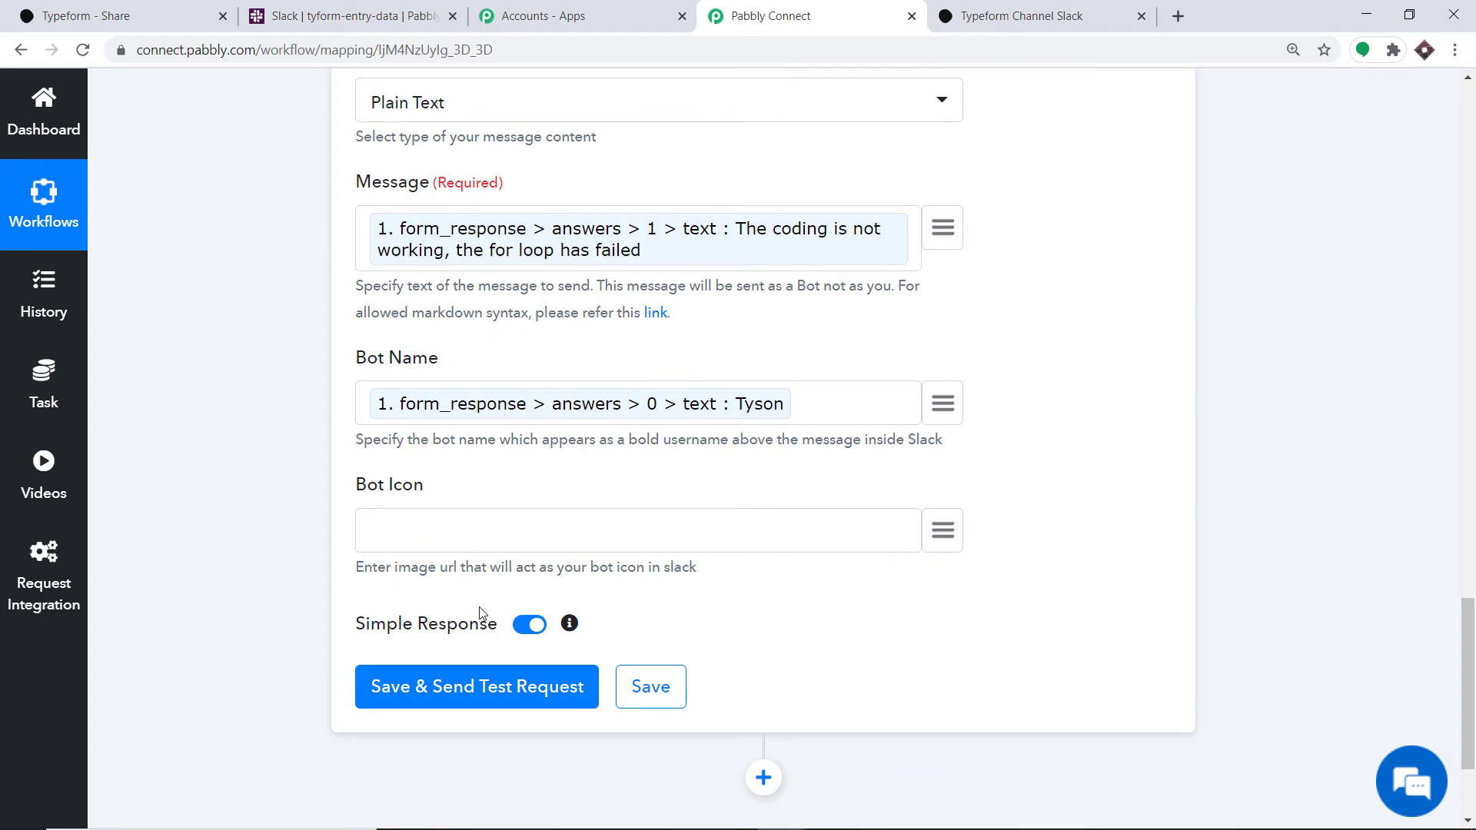
scroll(480, 613, "down", 2)
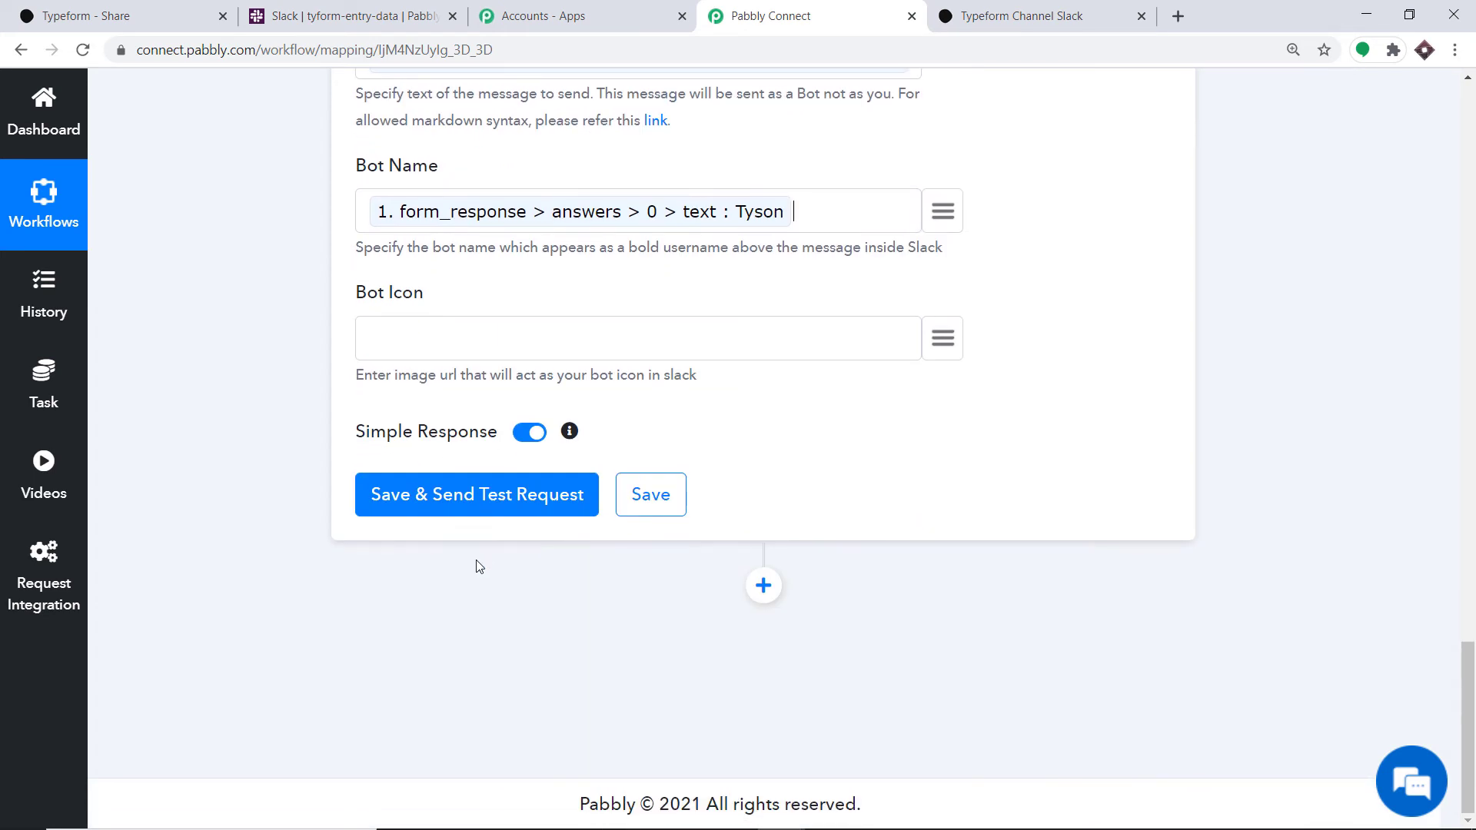
left_click(489, 502)
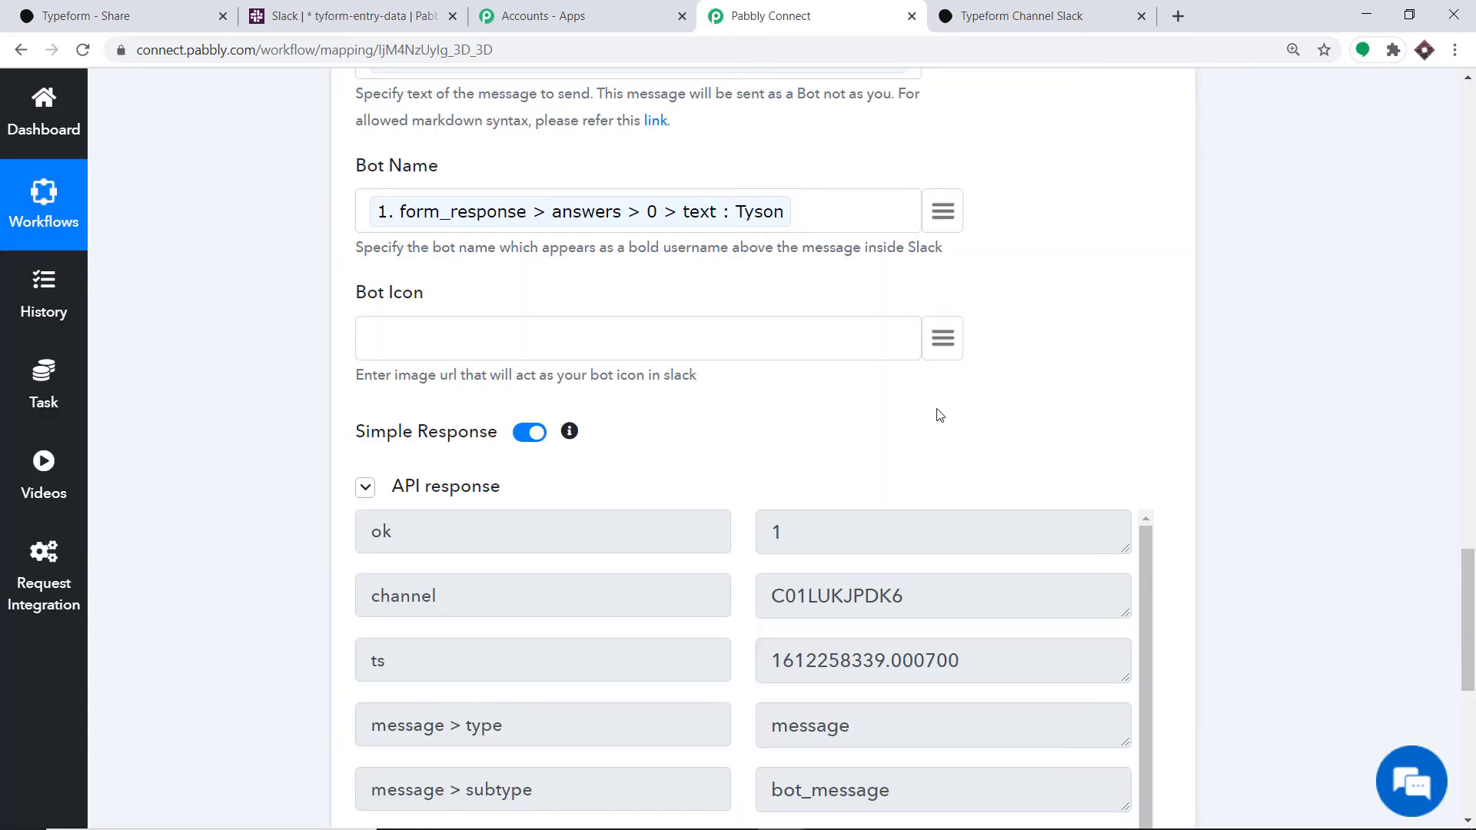
left_click(338, 15)
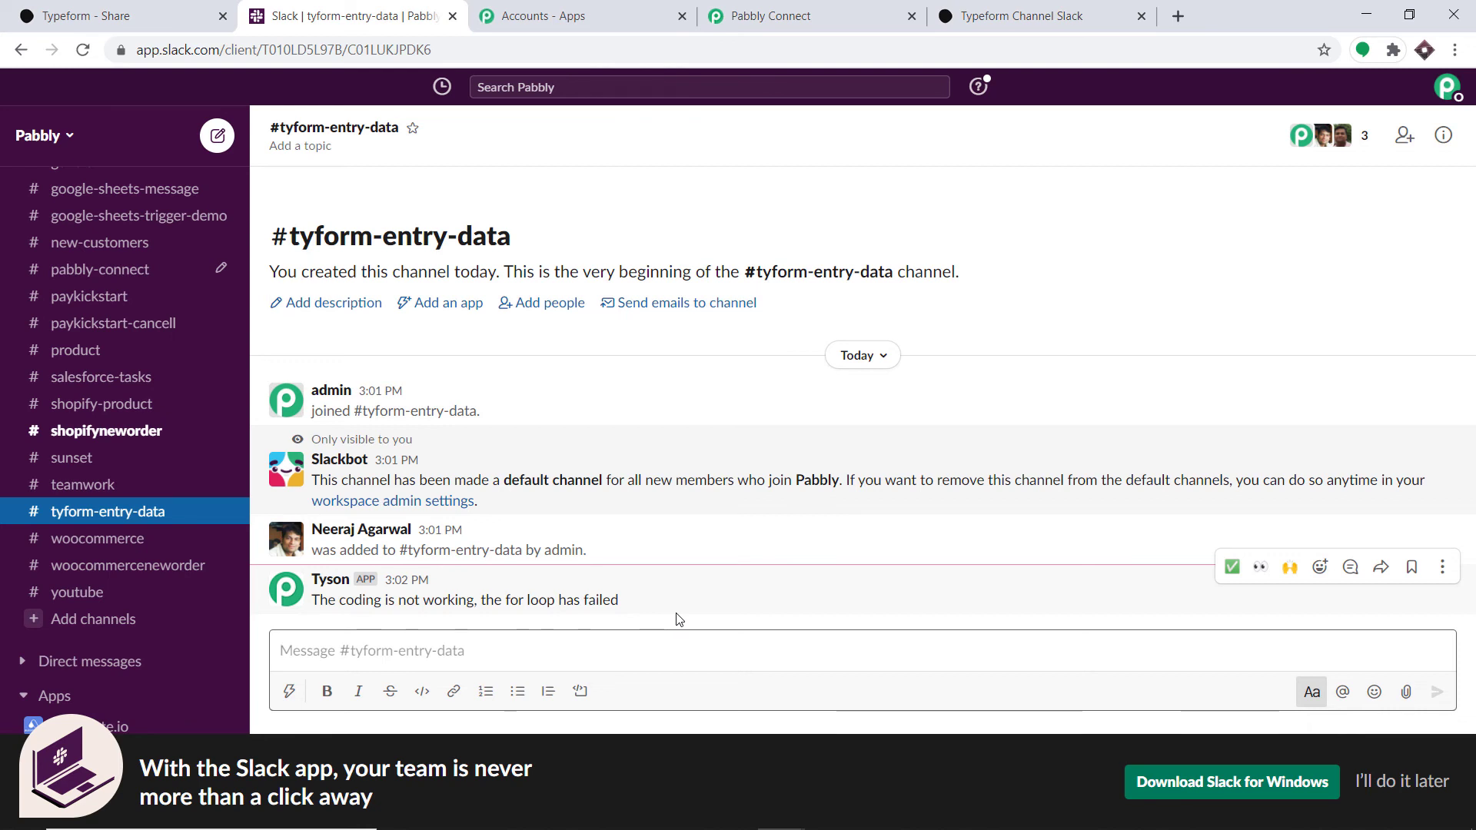
Return to Pabbly Connect and collapse the Slack action and the Typeform trigger to show the workflow overview.
left_click(830, 8)
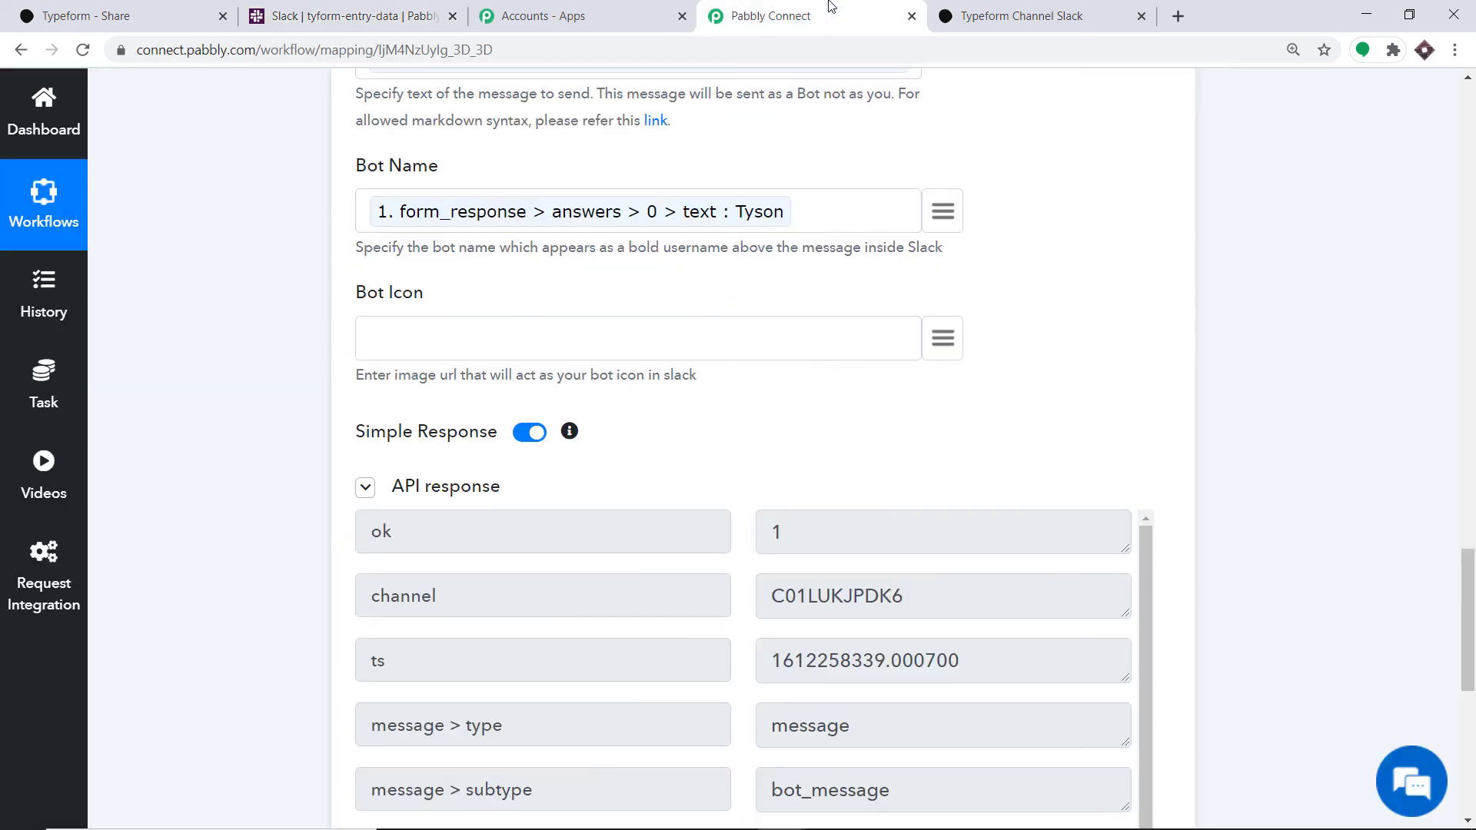
scroll(718, 444, "up", 12)
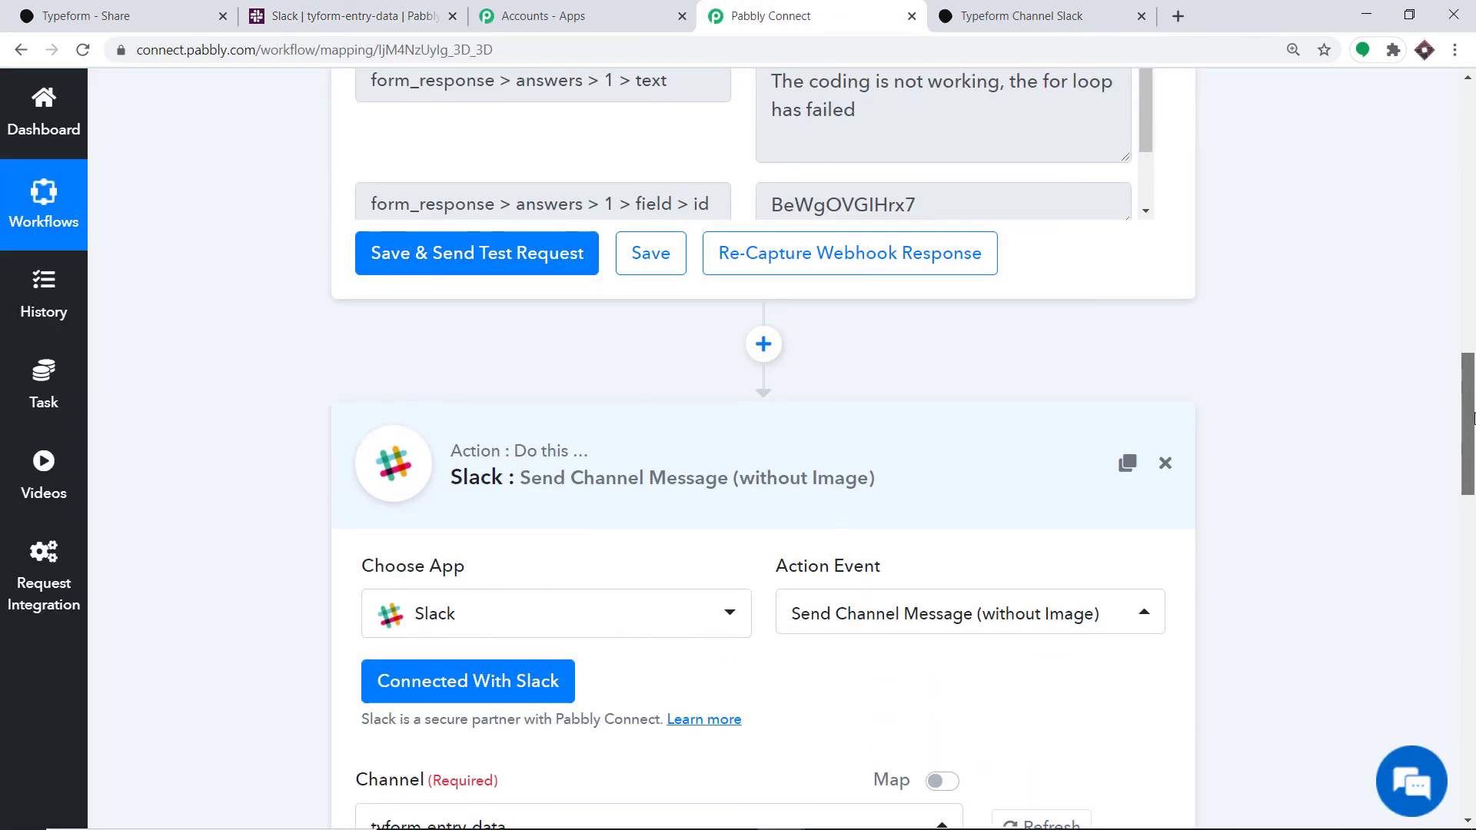
left_click(658, 467)
left_click_drag(1464, 586, 1464, 154)
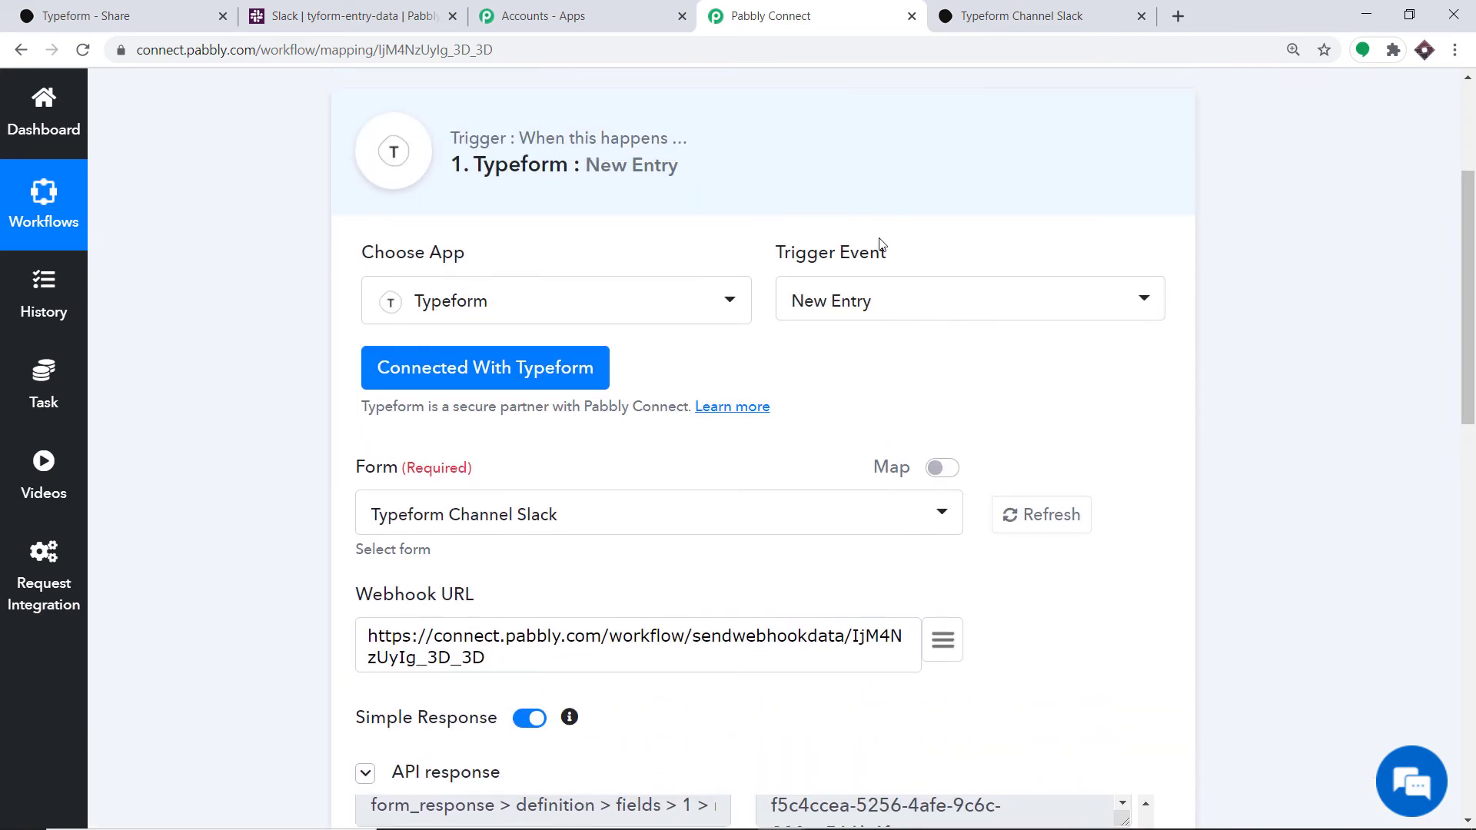
left_click(707, 154)
scroll(1464, 286, "up", 2)
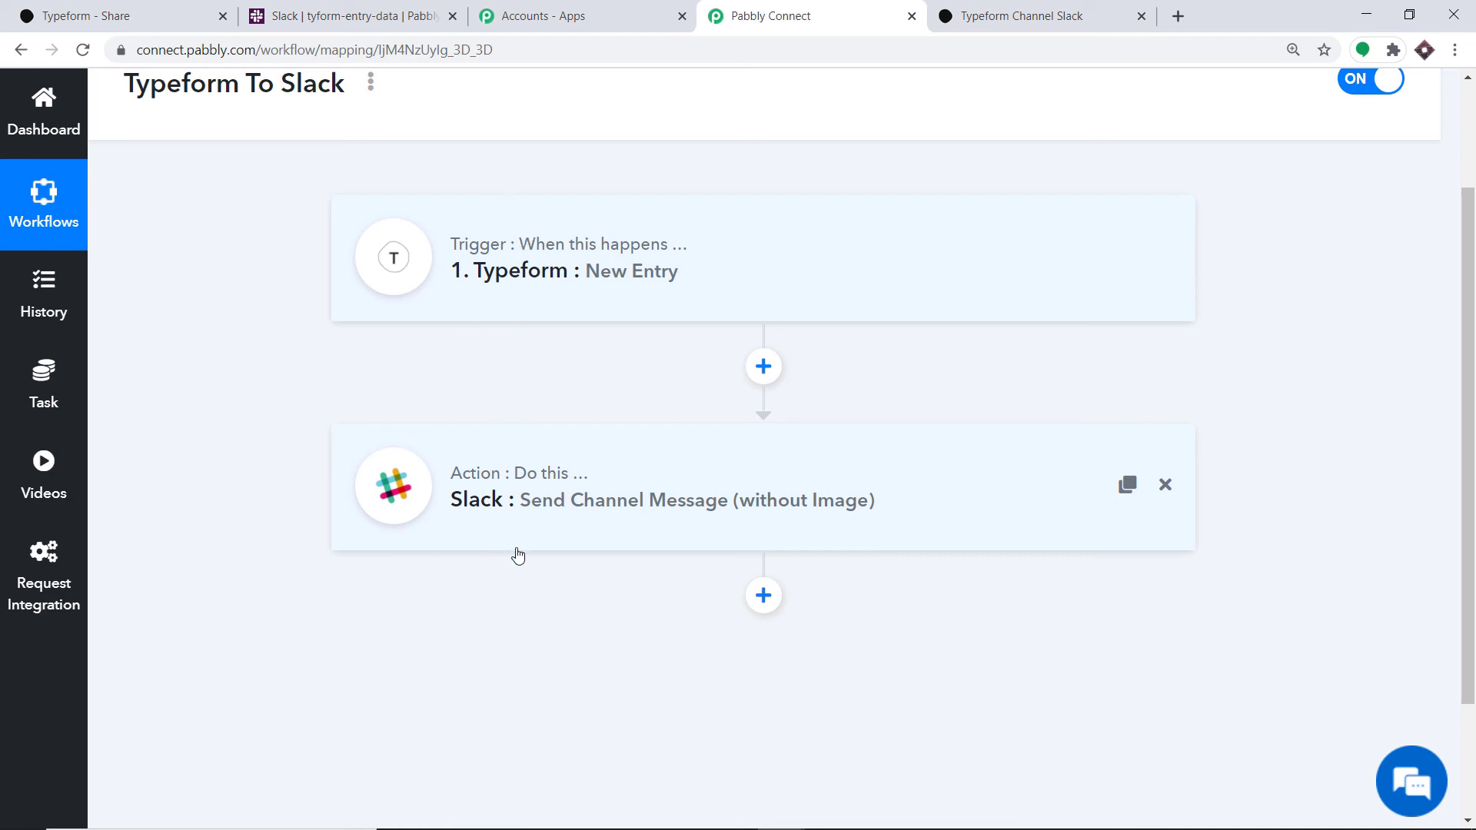
Copy the Typeform Channel Slack form's share link in Typeform and open the form in a new browser tab.
left_click(167, 8)
left_click(660, 407)
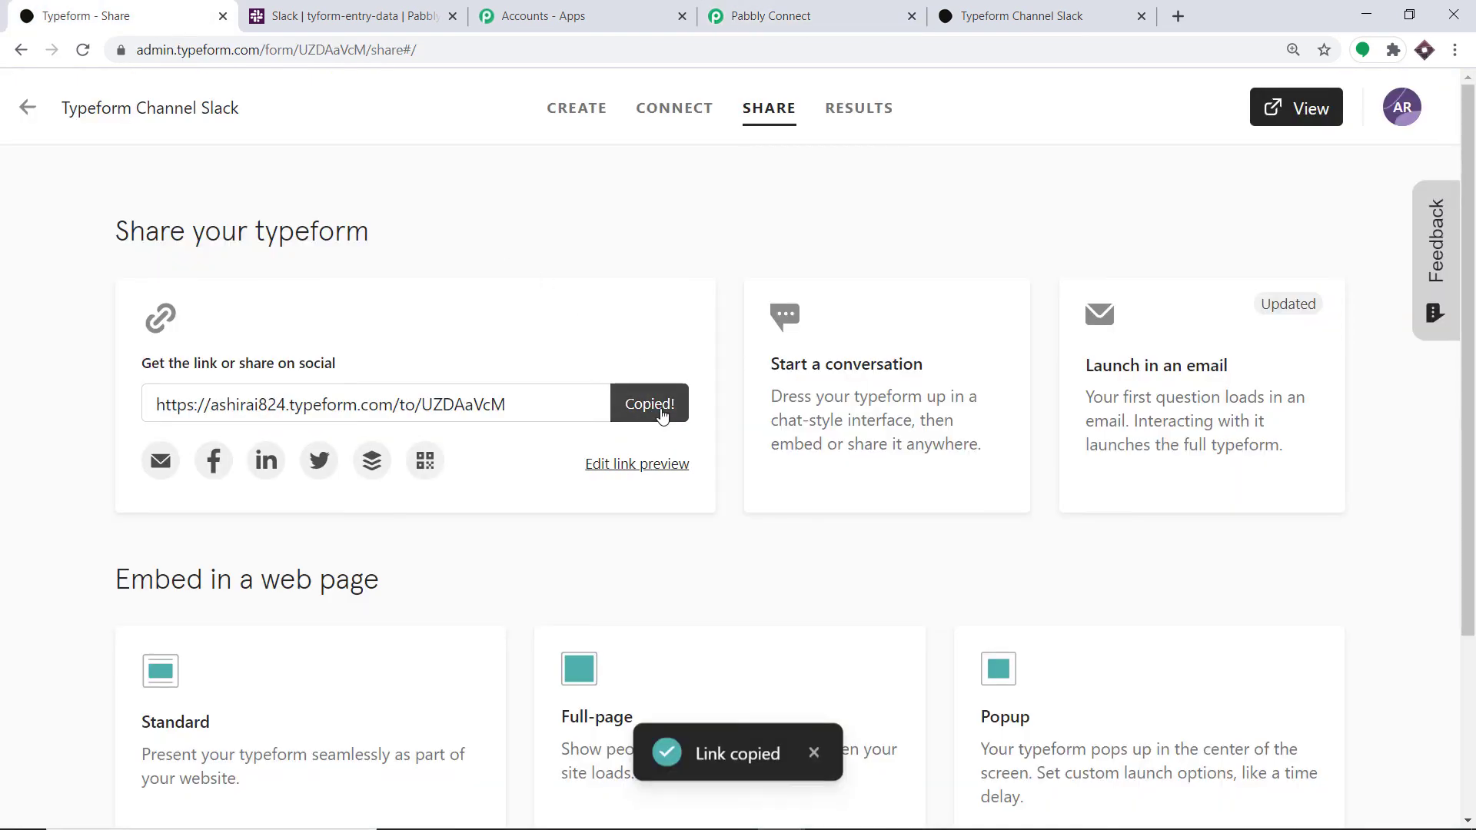
left_click(1179, 15)
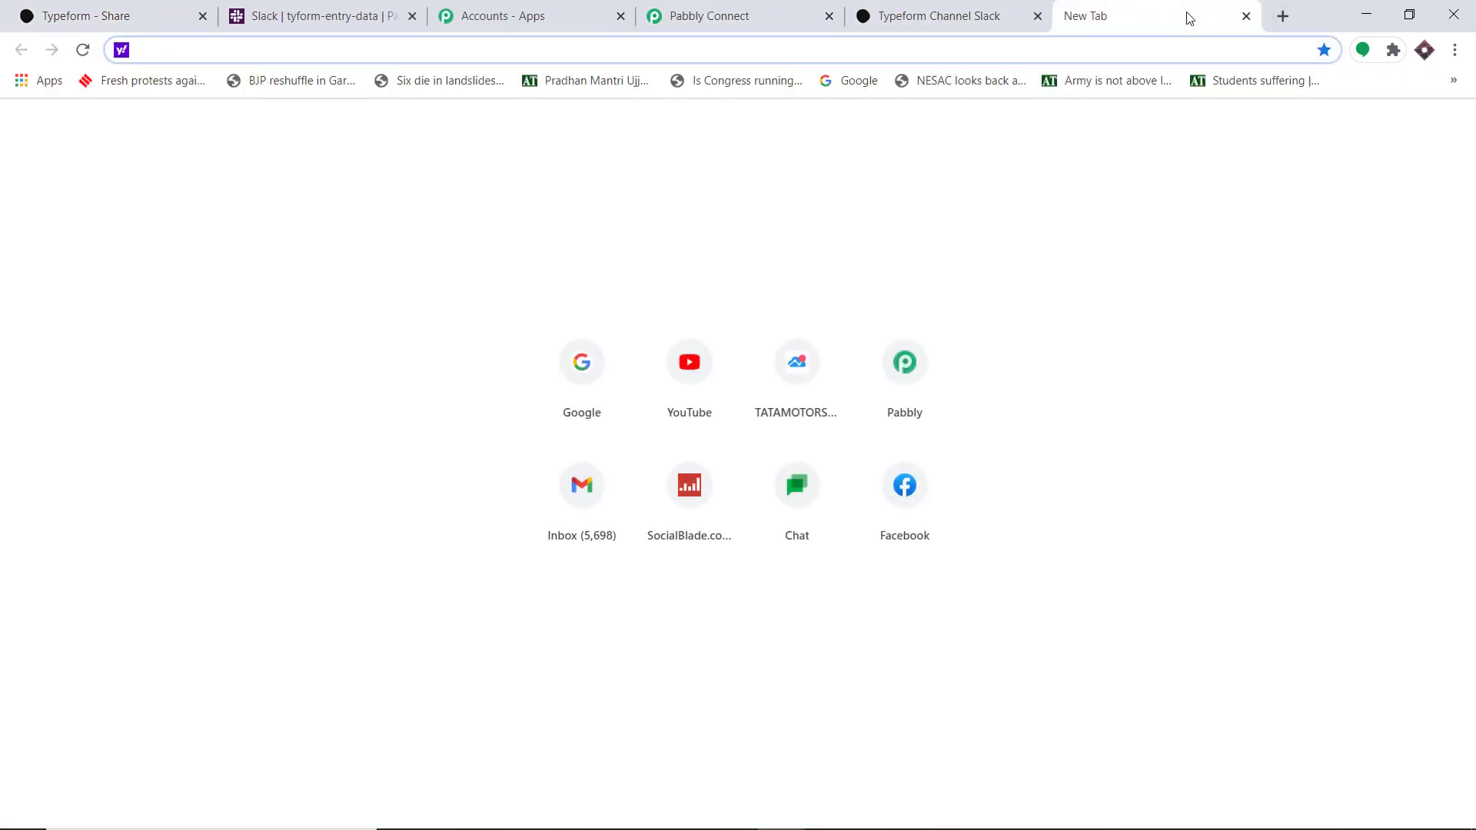
key("ctrl+v")
key("Return")
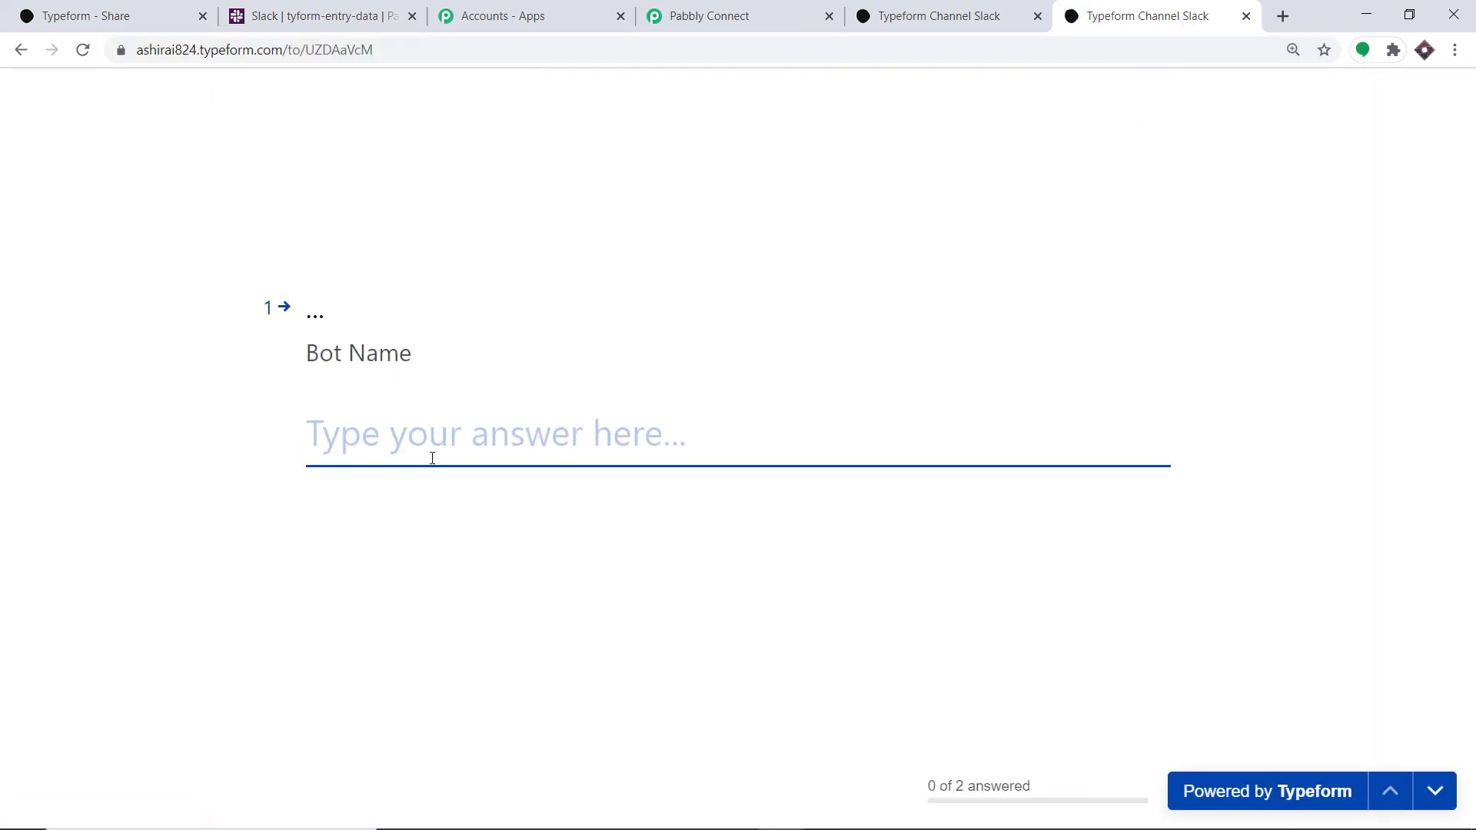
Answer the form's Bot Name with a first name and its Message with "The while loop also failed due to extra brackets".
type("Maria")
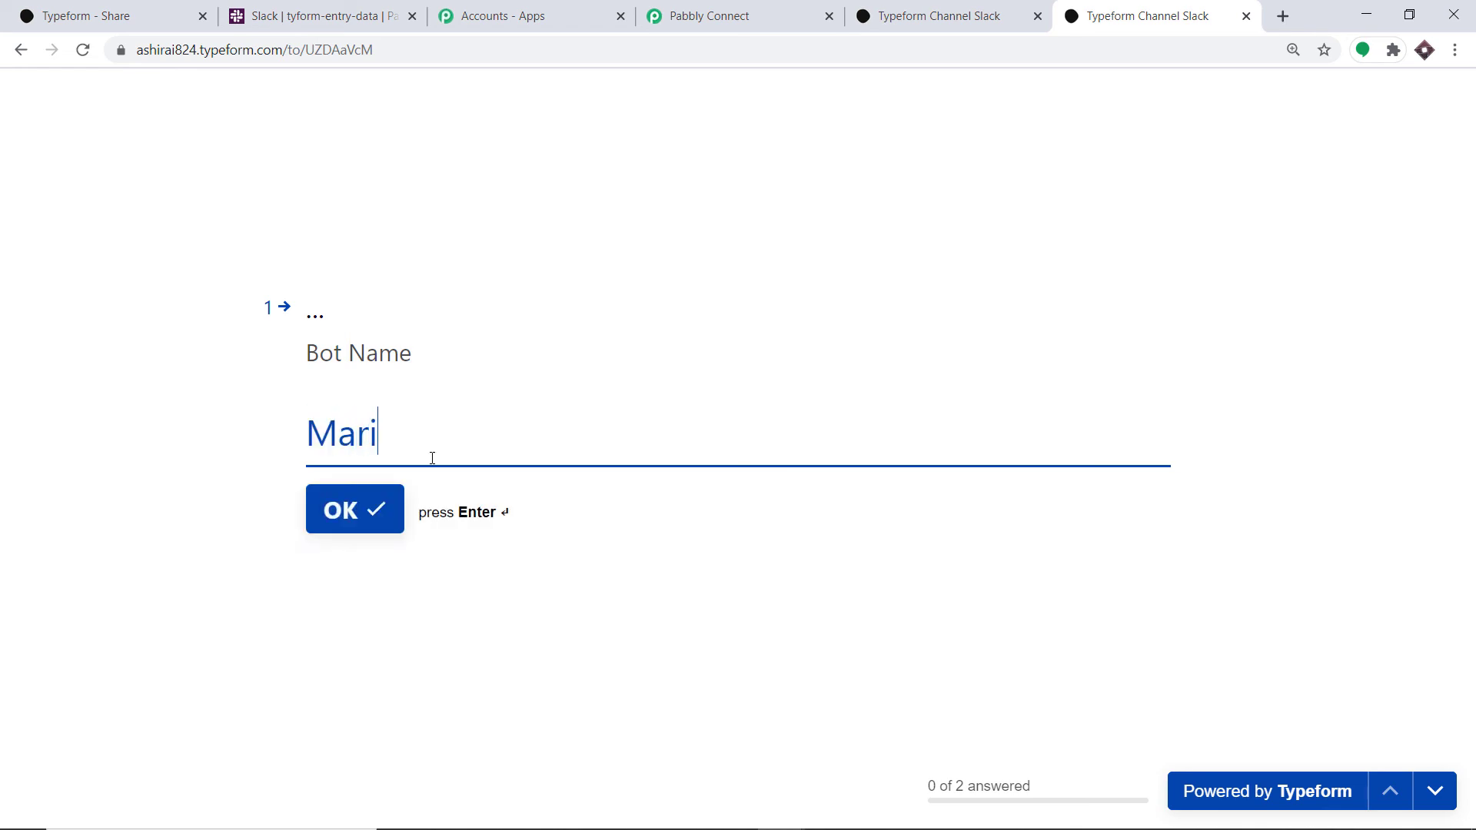
left_click(398, 492)
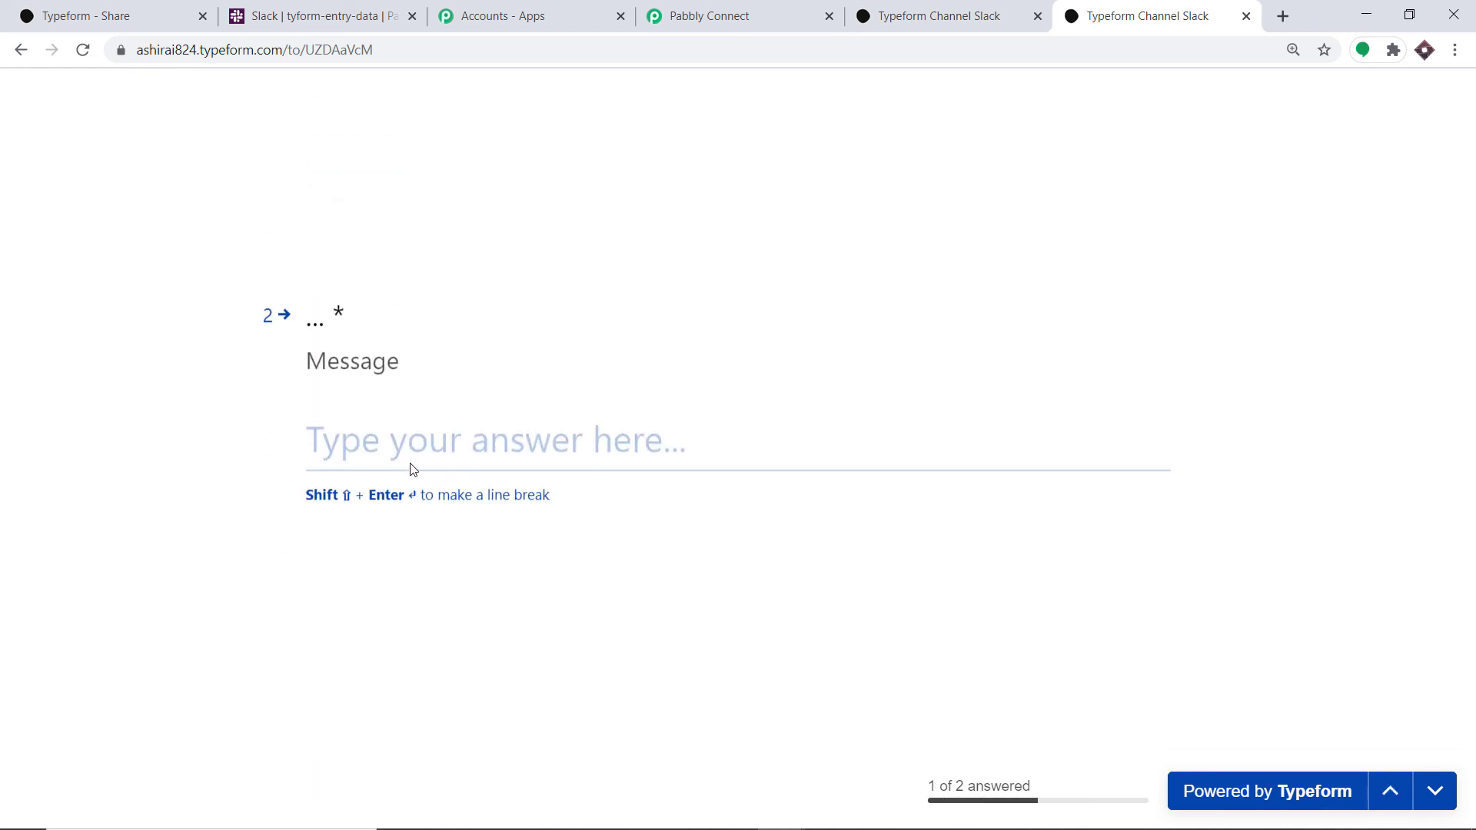
type("The")
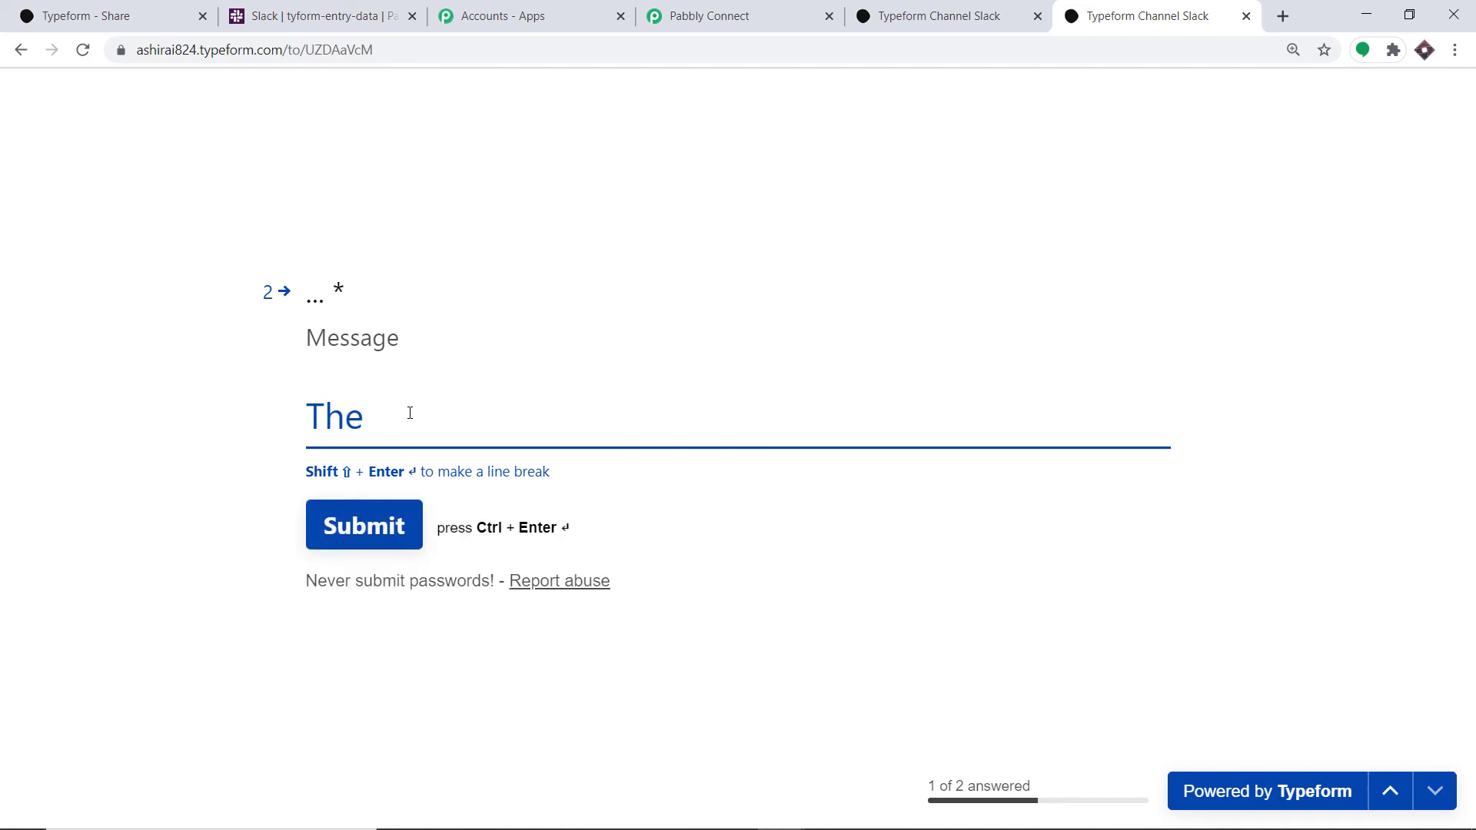
type(" while lop")
type("p")
key("BackSpace")
key("BackSpace")
type("op")
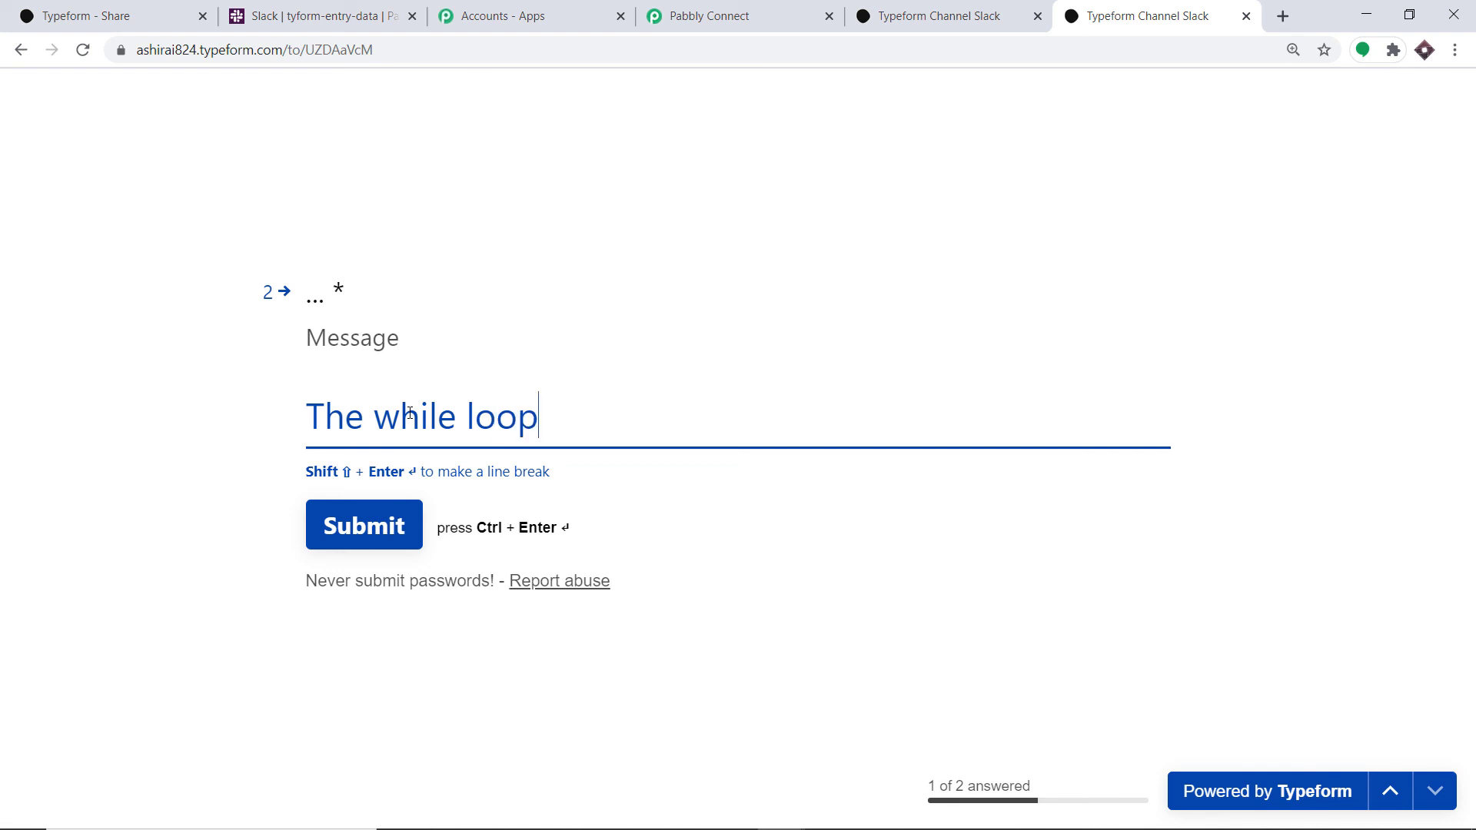
type(" also failed")
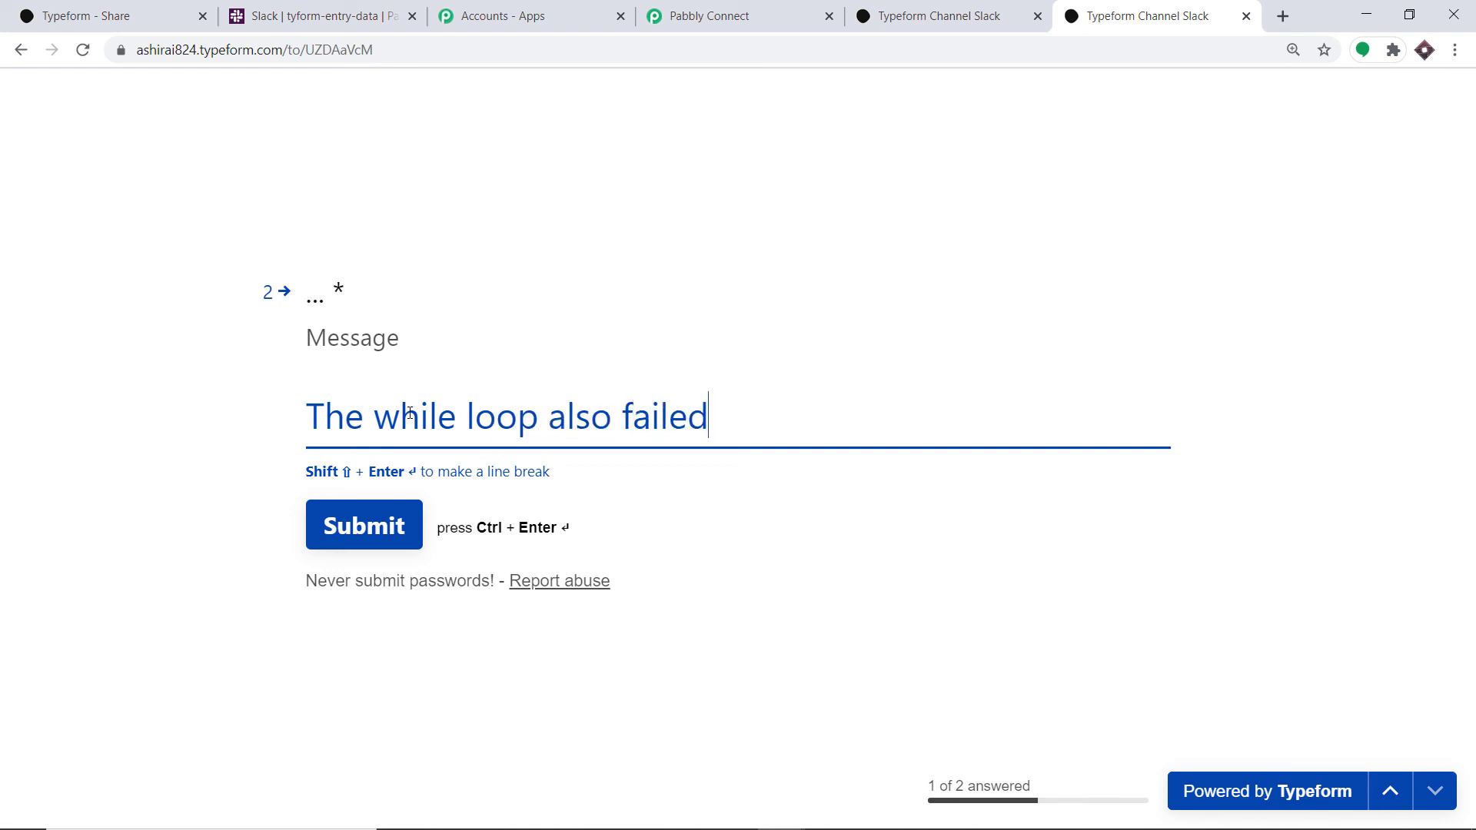
type(" di")
type("ue to extra")
type(" bracket")
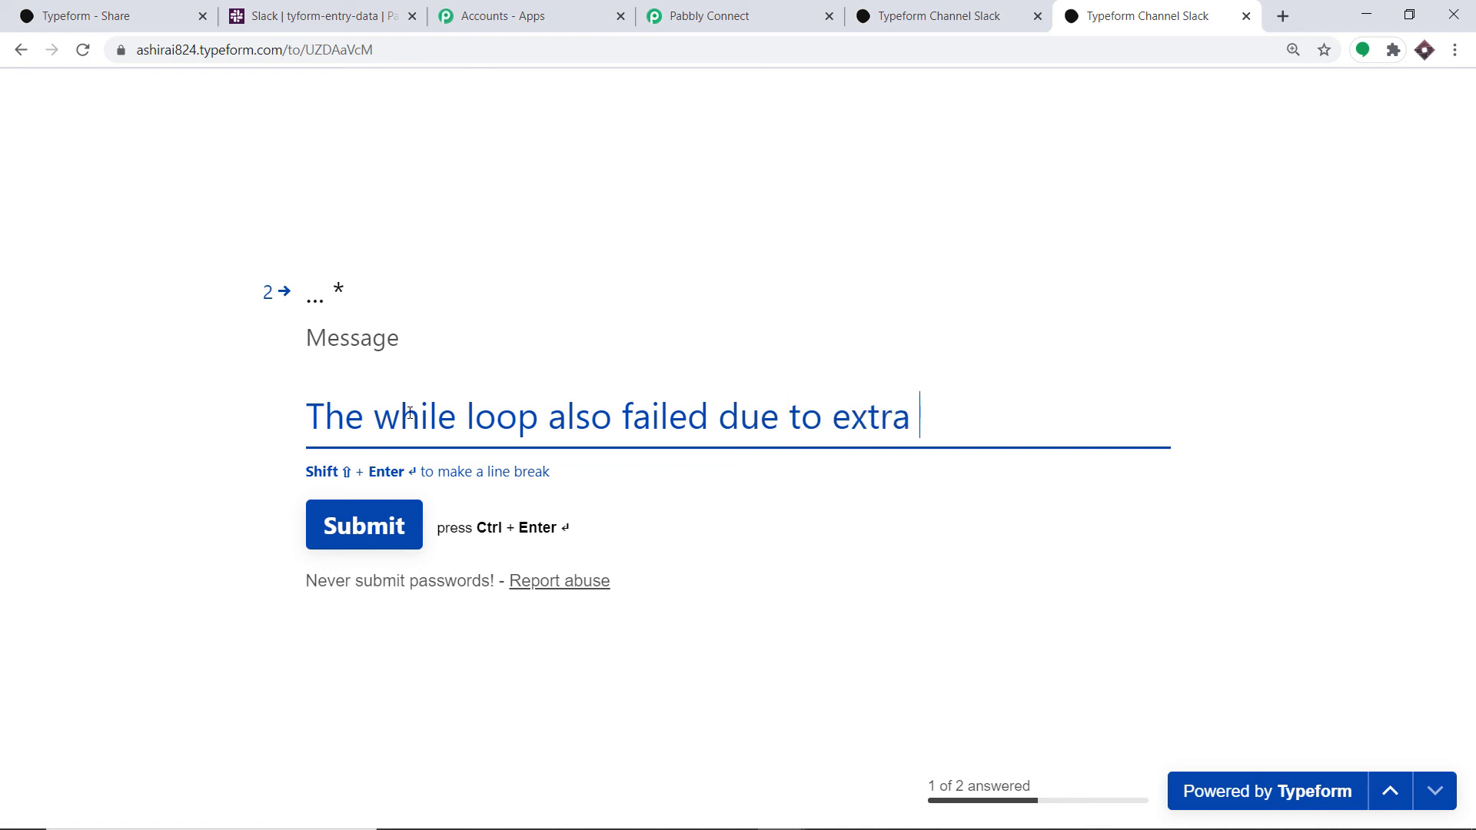
type("s")
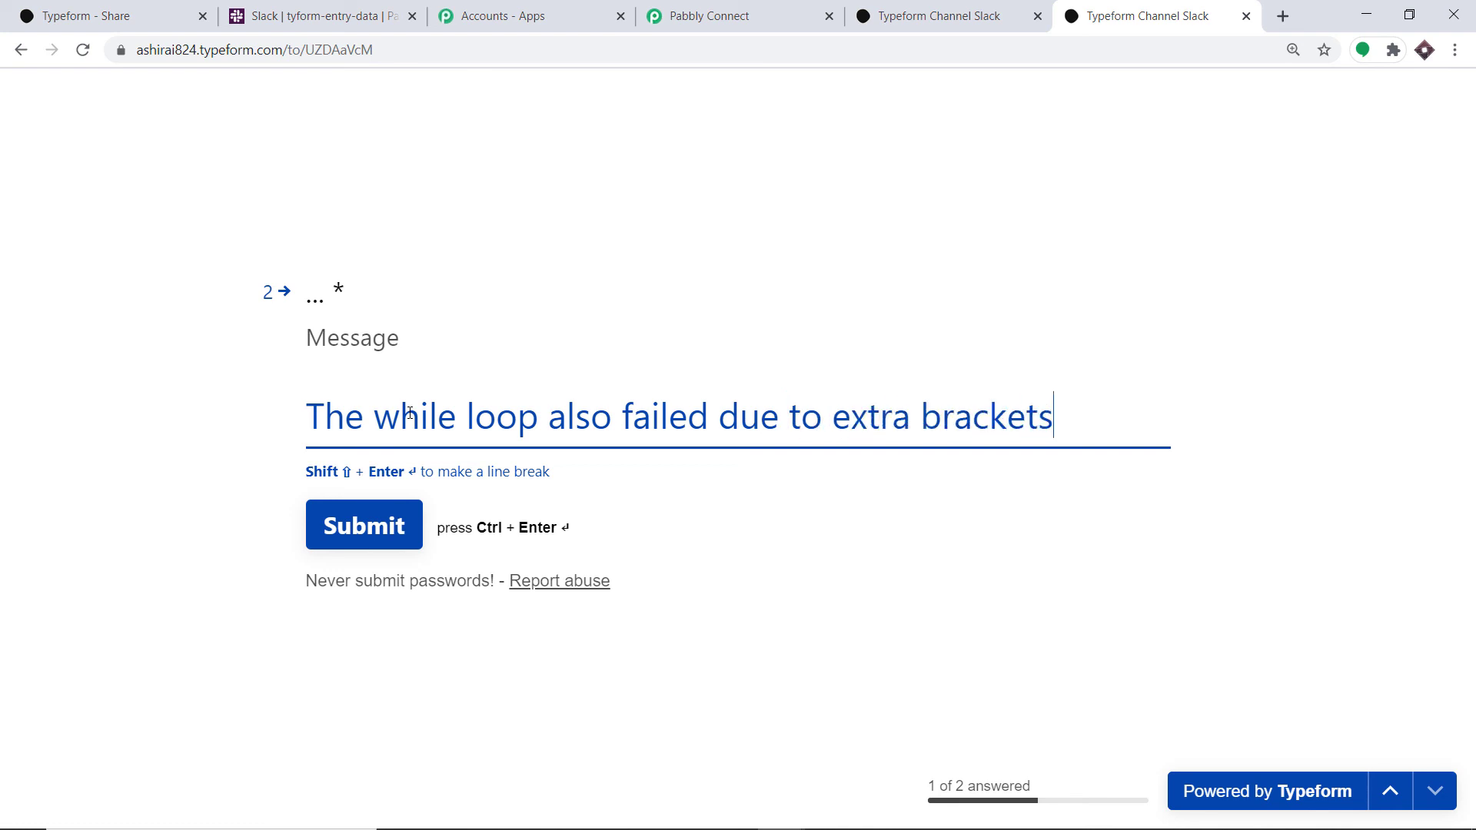
Submit the form entry and check the tyform-entry-data channel in Slack for the new message.
left_click(355, 525)
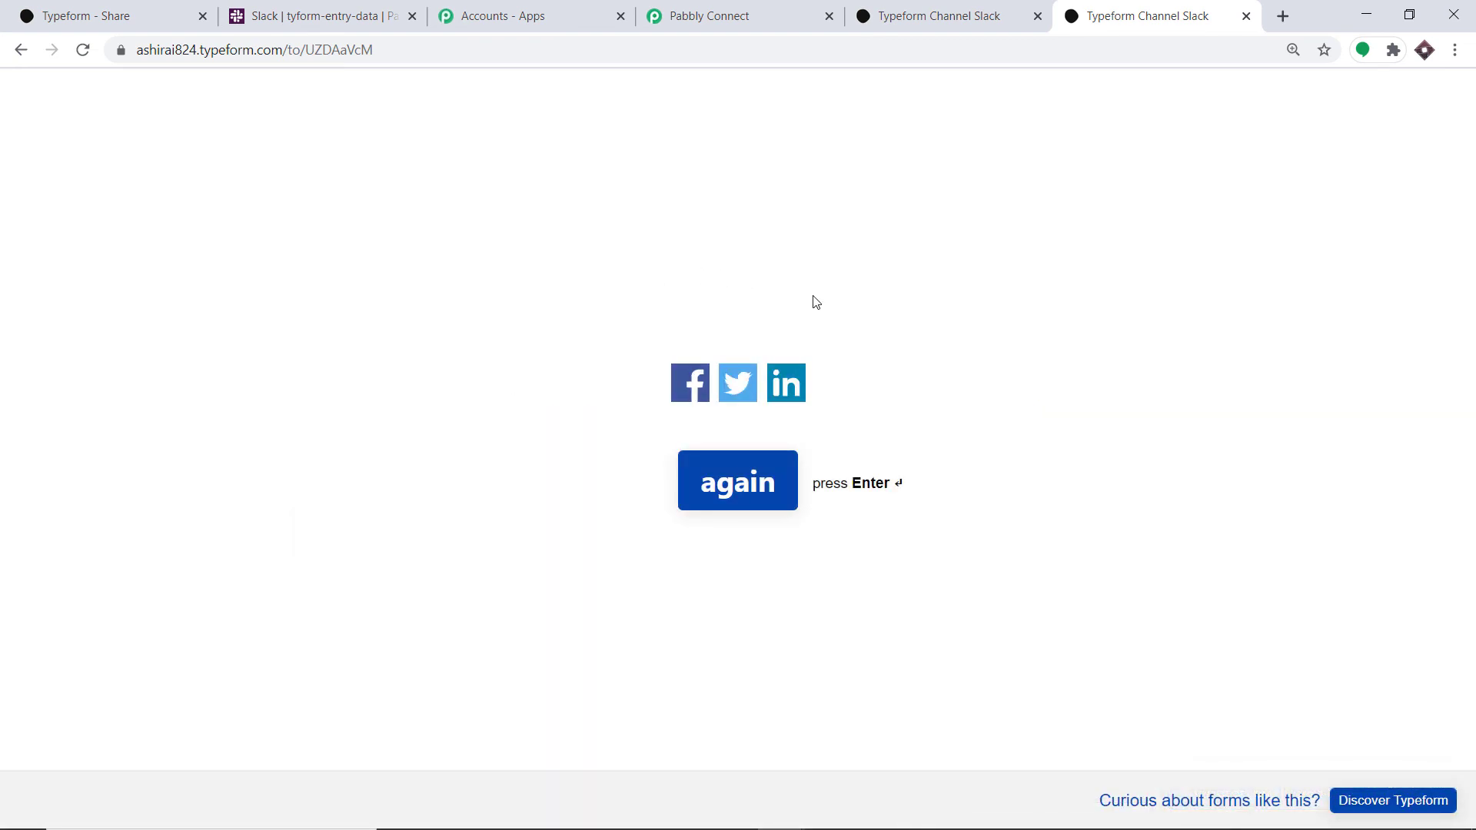
left_click(346, 7)
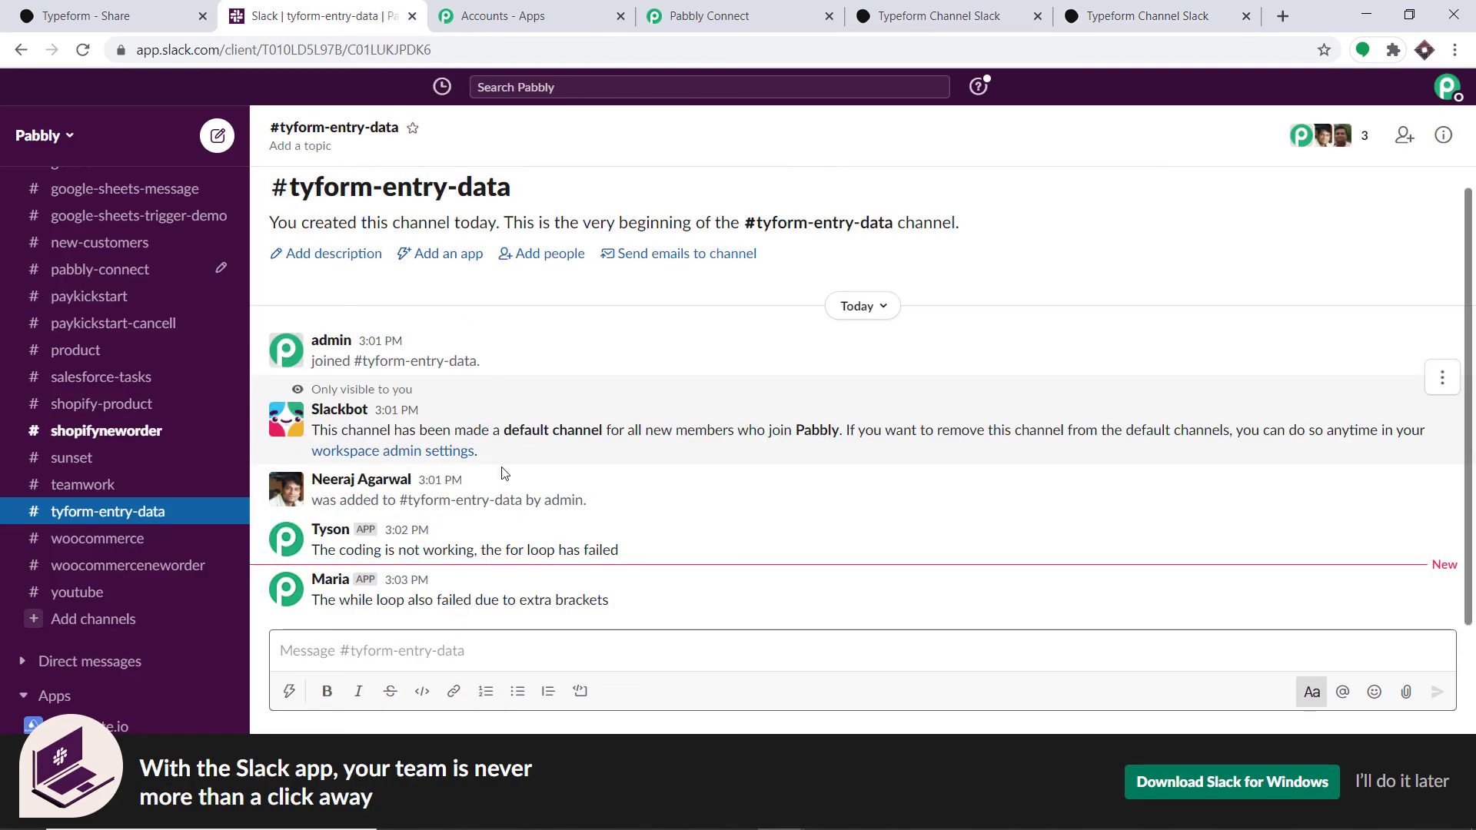